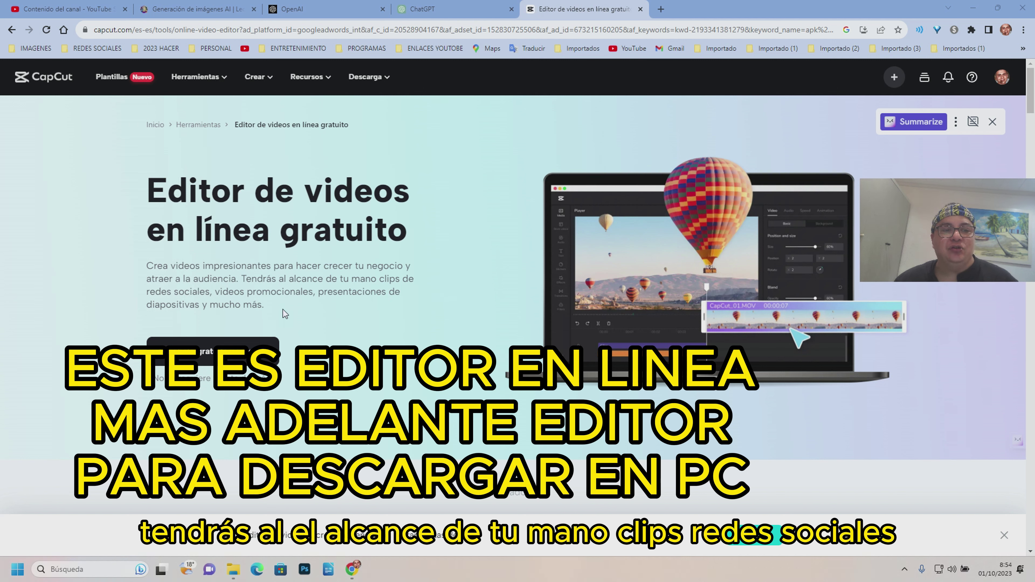
Browse the online editor's De voz a texto and Texto a voz feature descriptions.
{"action": "scroll", "coordinate": [374, 316], "scroll_direction": "down", "scroll_amount": 3}
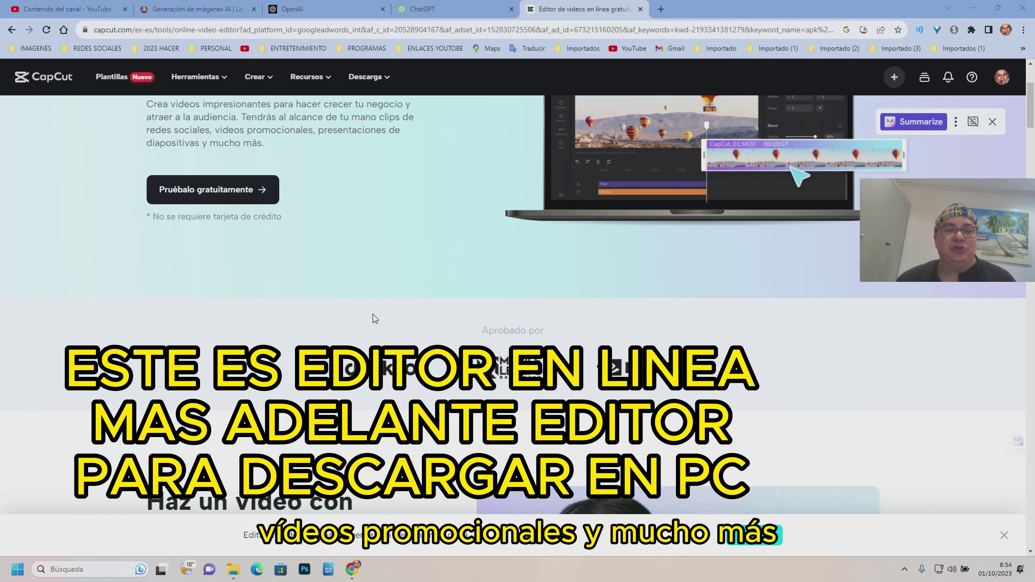
{"action": "scroll", "coordinate": [375, 318], "scroll_direction": "down", "scroll_amount": 3}
{"action": "scroll", "coordinate": [371, 314], "scroll_direction": "down", "scroll_amount": 3}
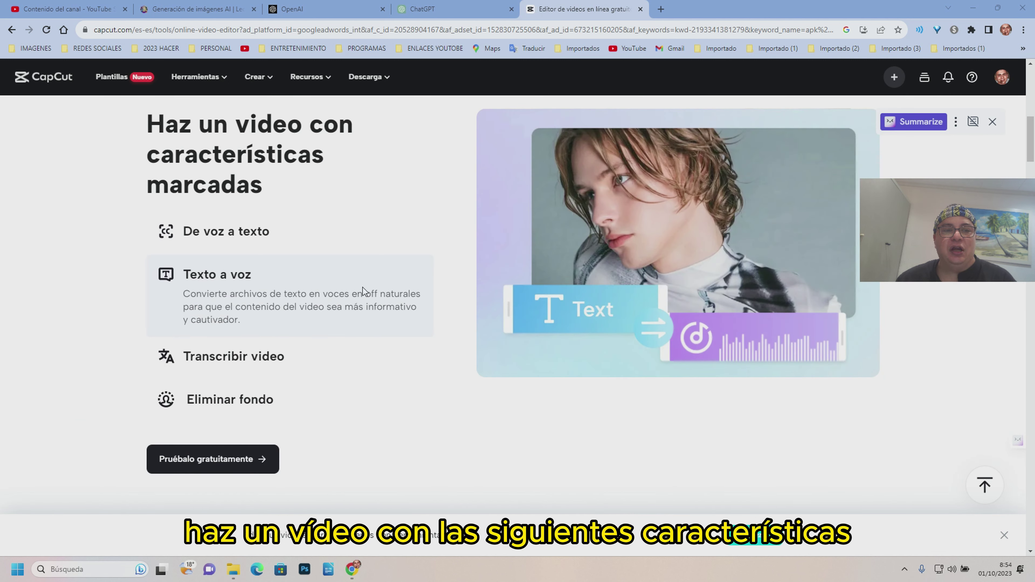
{"action": "scroll", "coordinate": [330, 333], "scroll_direction": "down", "scroll_amount": 1}
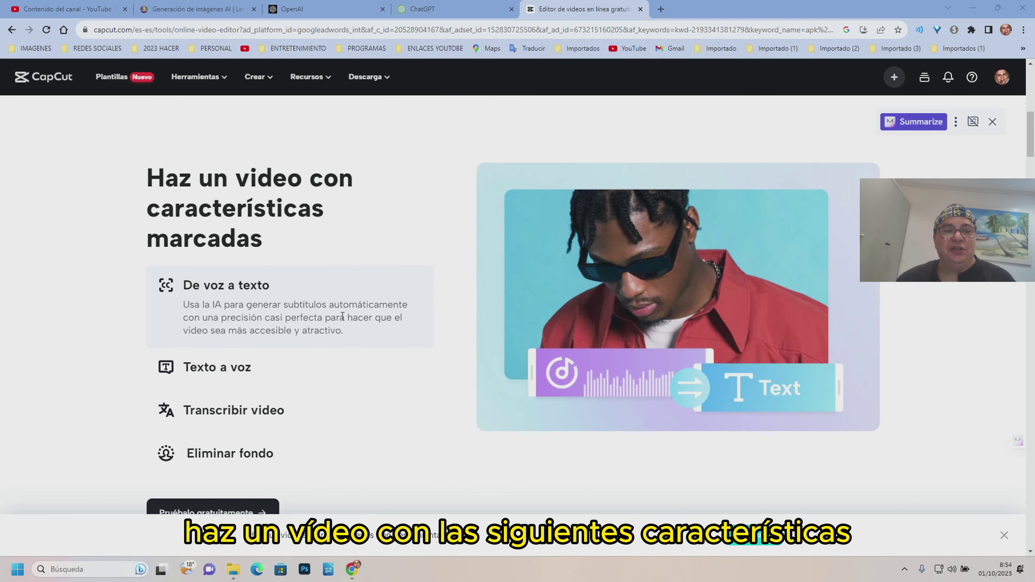
{"action": "left_click", "coordinate": [341, 301]}
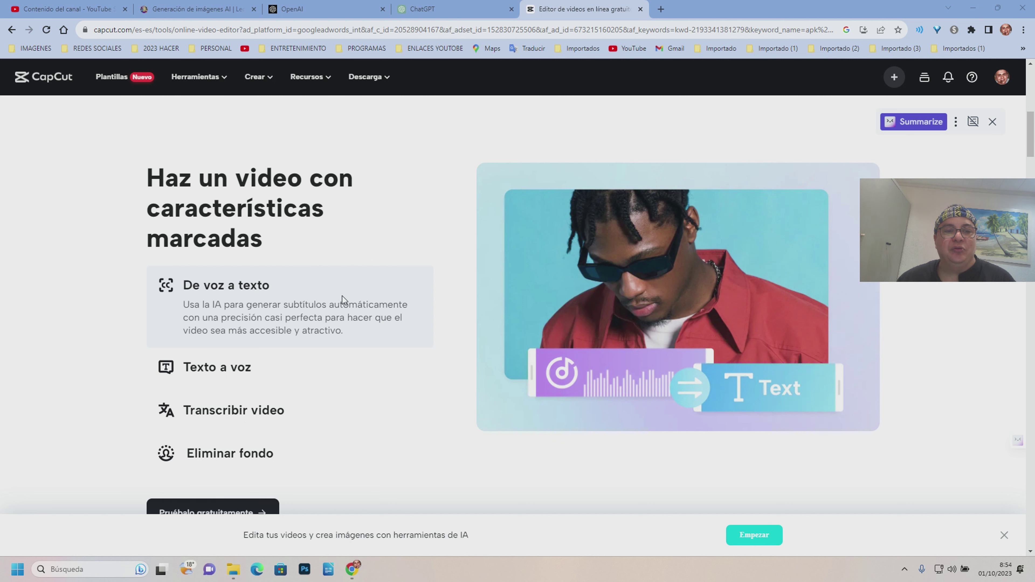
{"action": "left_click", "coordinate": [328, 356]}
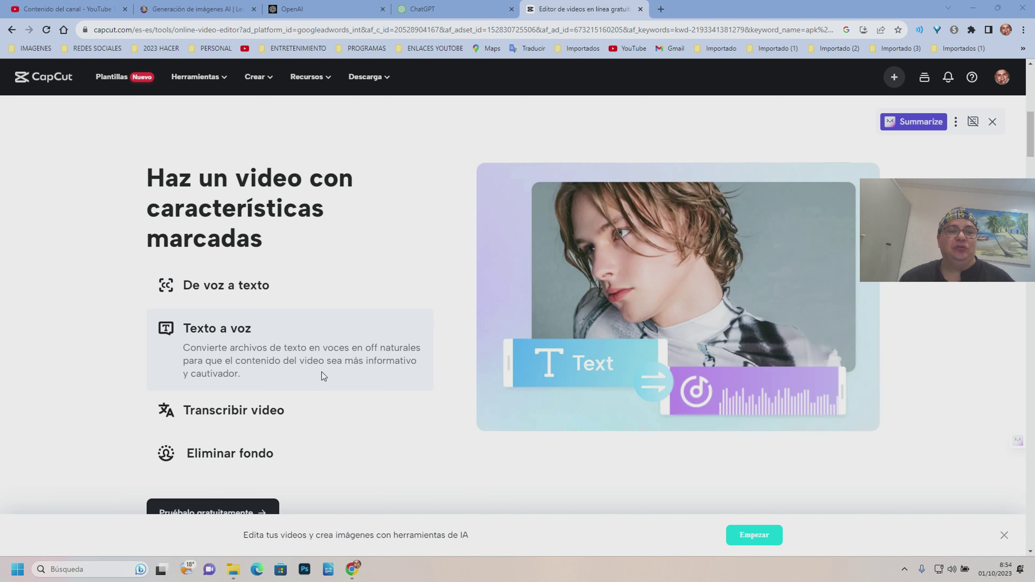
{"action": "left_click", "coordinate": [321, 344]}
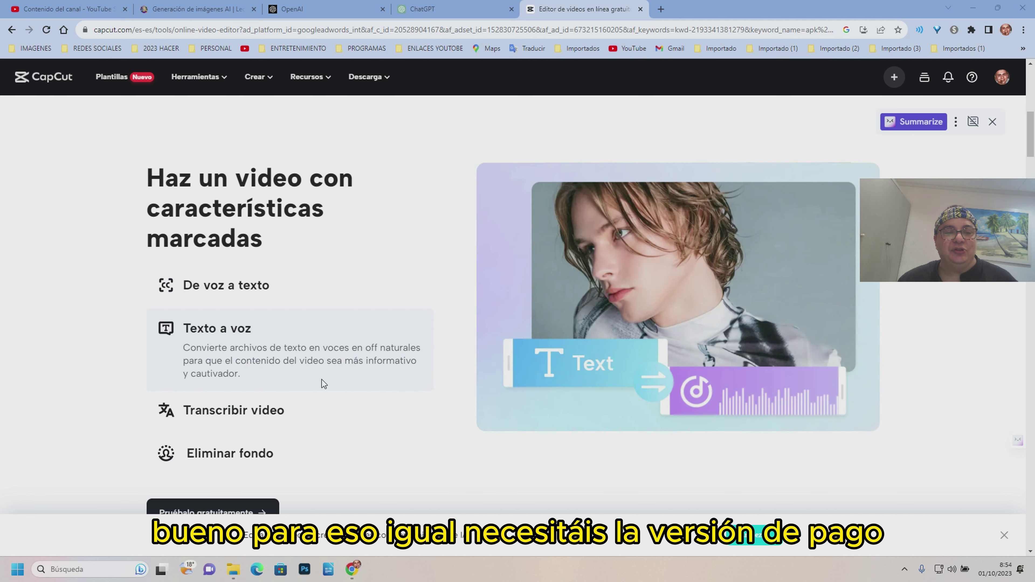
{"action": "left_click", "coordinate": [300, 299]}
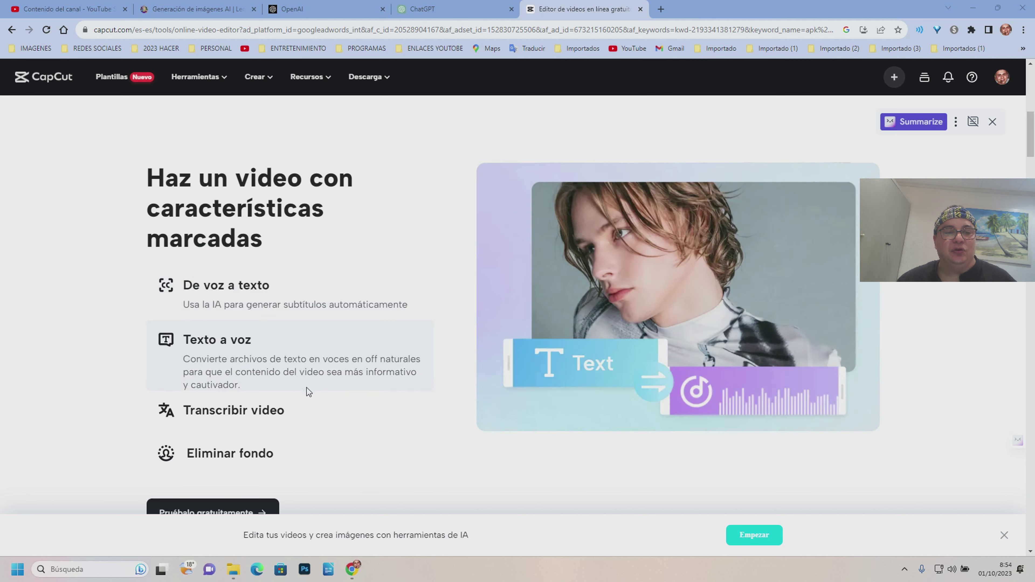
{"action": "mouse_move", "coordinate": [305, 397]}
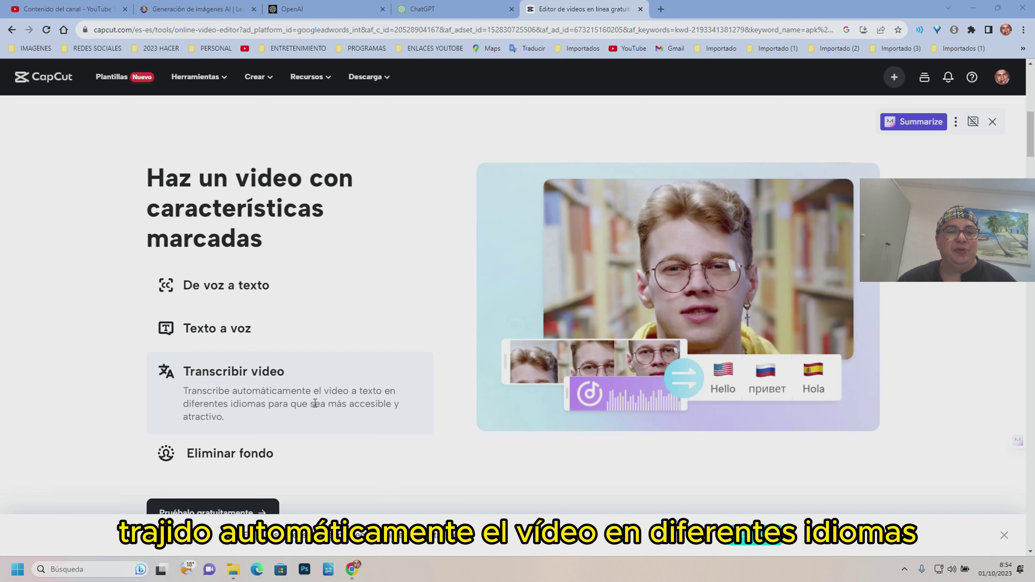
Scroll through the rest of the page to reach the Spanish home page offering the Windows download.
{"action": "scroll", "coordinate": [334, 418], "scroll_direction": "down", "scroll_amount": 1}
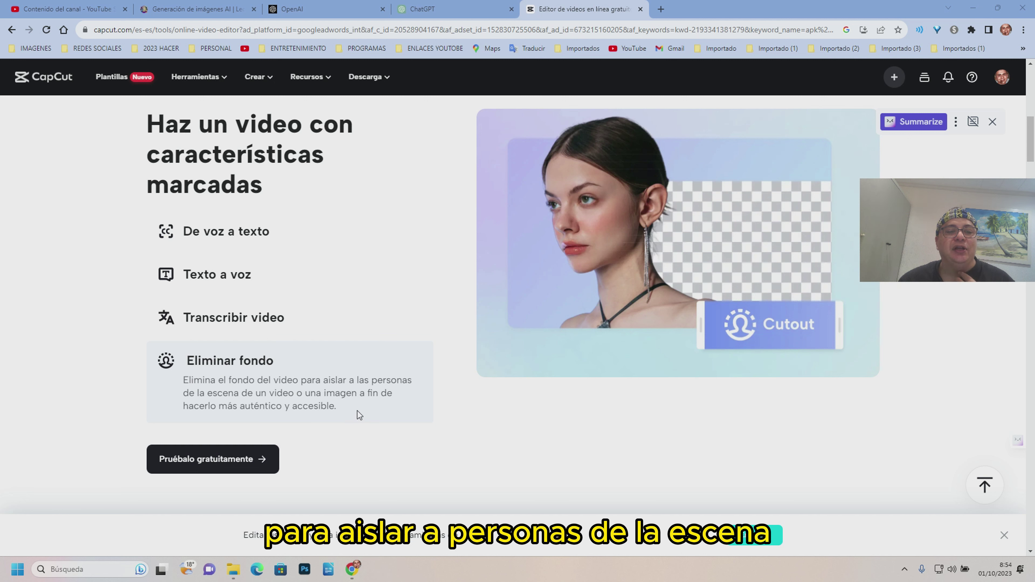
{"action": "scroll", "coordinate": [353, 407], "scroll_direction": "down", "scroll_amount": 1}
{"action": "scroll", "coordinate": [353, 403], "scroll_direction": "down", "scroll_amount": 2}
{"action": "scroll", "coordinate": [353, 404], "scroll_direction": "down", "scroll_amount": 2}
{"action": "scroll", "coordinate": [353, 404], "scroll_direction": "down", "scroll_amount": 3}
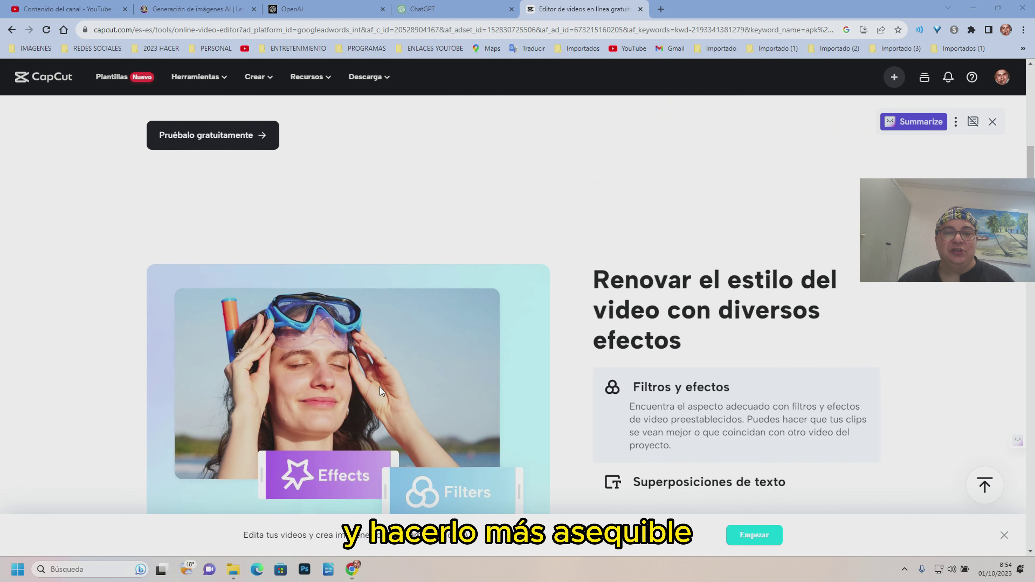
{"action": "scroll", "coordinate": [380, 387], "scroll_direction": "down", "scroll_amount": 1}
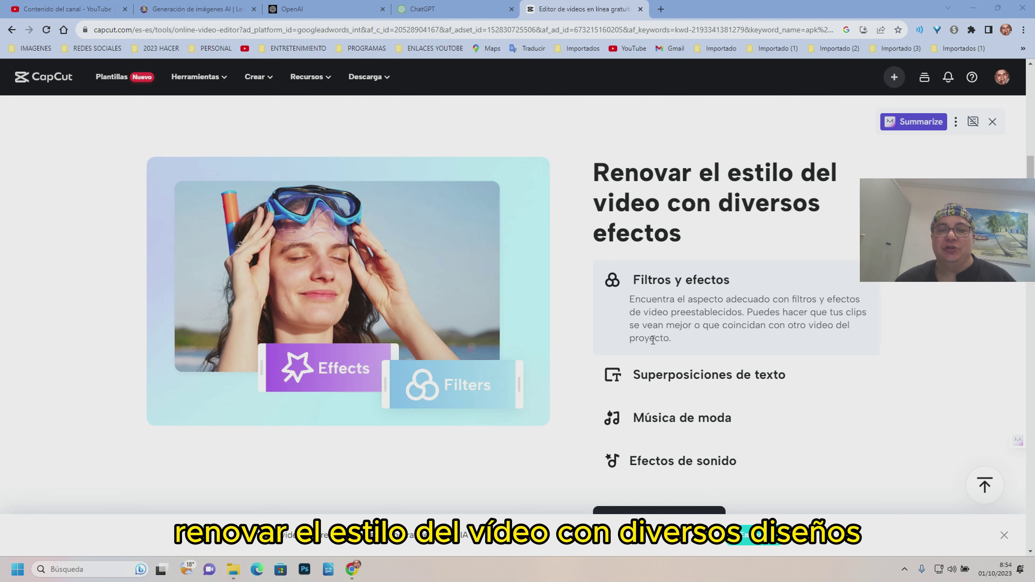
{"action": "scroll", "coordinate": [653, 340], "scroll_direction": "down", "scroll_amount": 2}
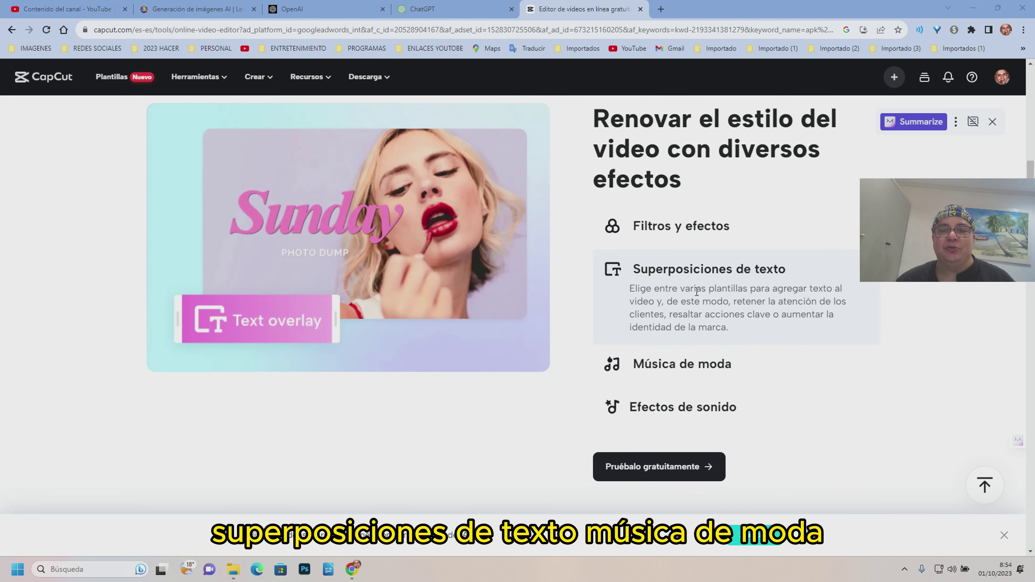
{"action": "mouse_move", "coordinate": [647, 391]}
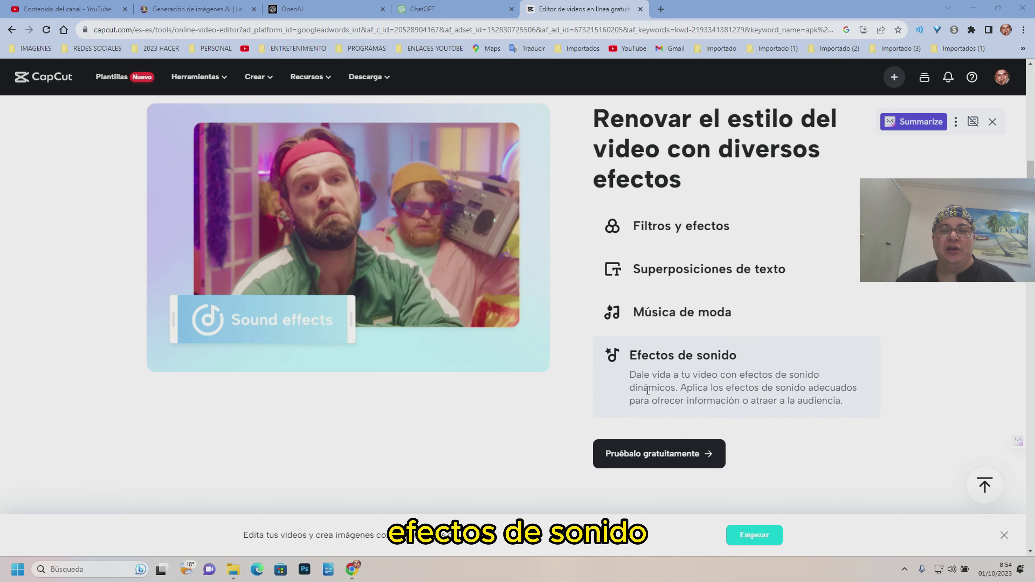
{"action": "scroll", "coordinate": [496, 387], "scroll_direction": "down", "scroll_amount": 5}
{"action": "scroll", "coordinate": [460, 388], "scroll_direction": "down", "scroll_amount": 1}
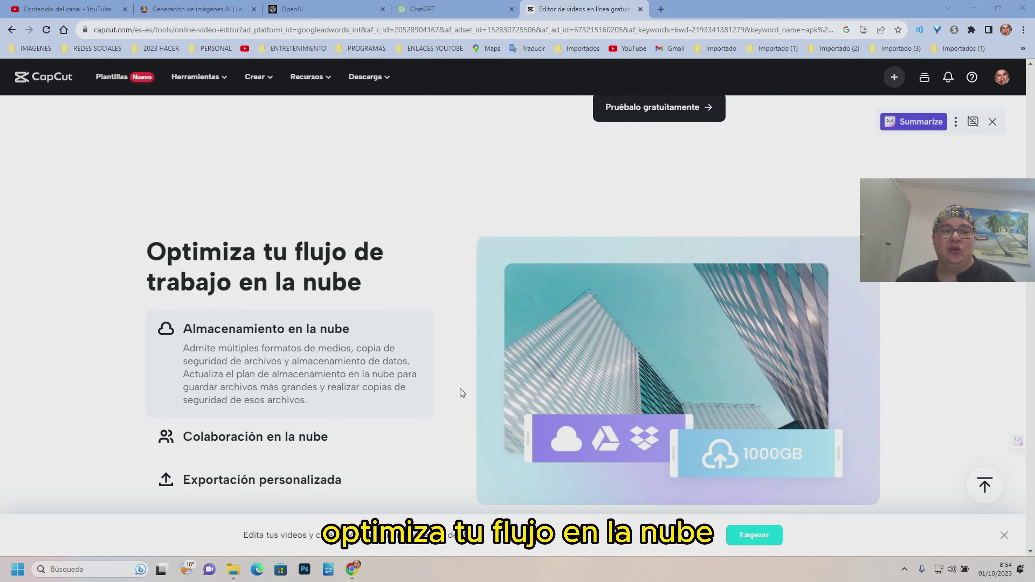
{"action": "scroll", "coordinate": [456, 387], "scroll_direction": "down", "scroll_amount": 3}
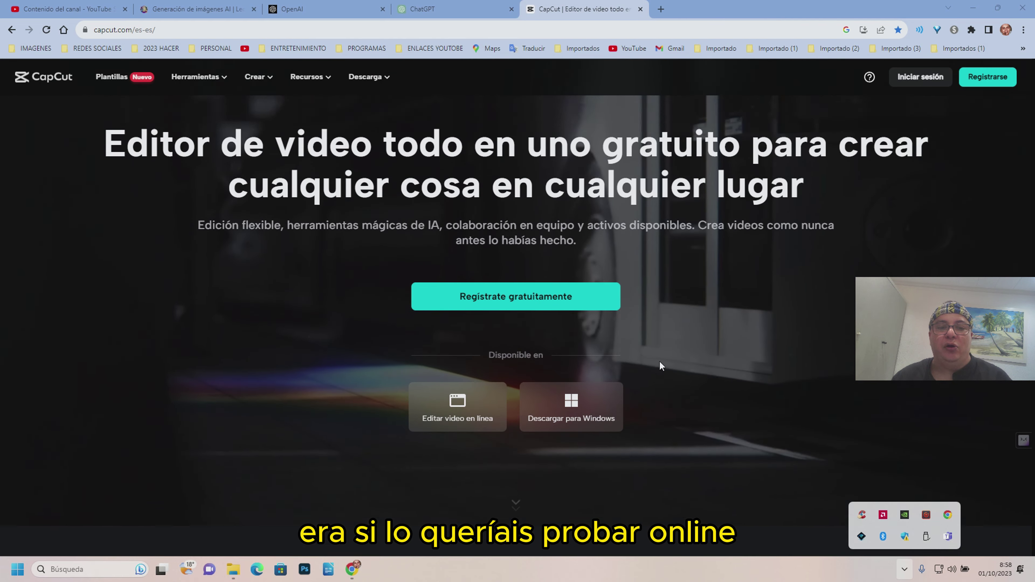
Start the 'Descargar para Windows' download of the CapCut installer.
{"action": "scroll", "coordinate": [657, 363], "scroll_direction": "down", "scroll_amount": 5}
{"action": "scroll", "coordinate": [654, 367], "scroll_direction": "down", "scroll_amount": 5}
{"action": "scroll", "coordinate": [651, 369], "scroll_direction": "down", "scroll_amount": 2}
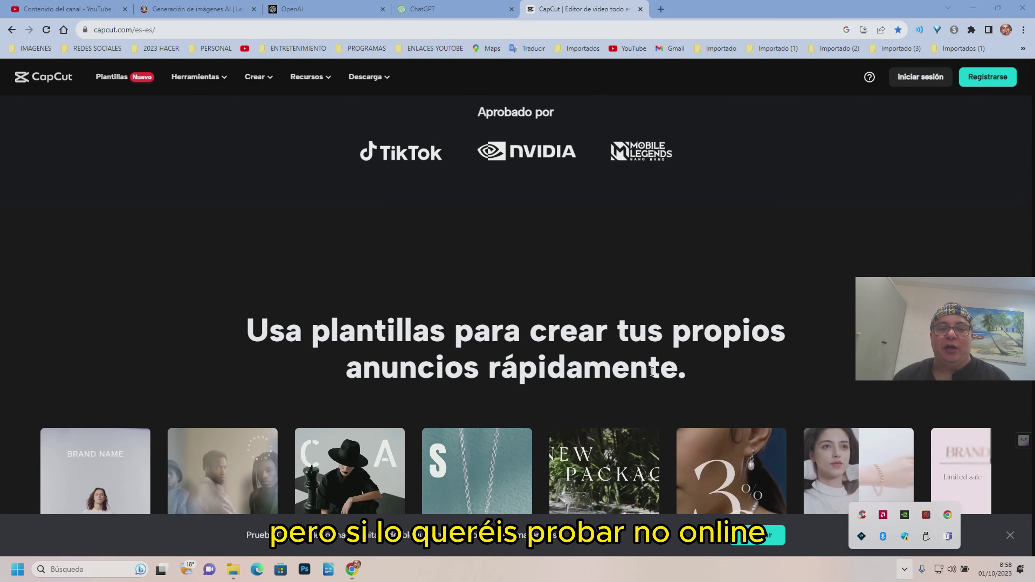
{"action": "scroll", "coordinate": [652, 373], "scroll_direction": "down", "scroll_amount": 3}
{"action": "scroll", "coordinate": [650, 371], "scroll_direction": "up", "scroll_amount": 5}
{"action": "scroll", "coordinate": [648, 370], "scroll_direction": "up", "scroll_amount": 5}
{"action": "scroll", "coordinate": [647, 369], "scroll_direction": "up", "scroll_amount": 4}
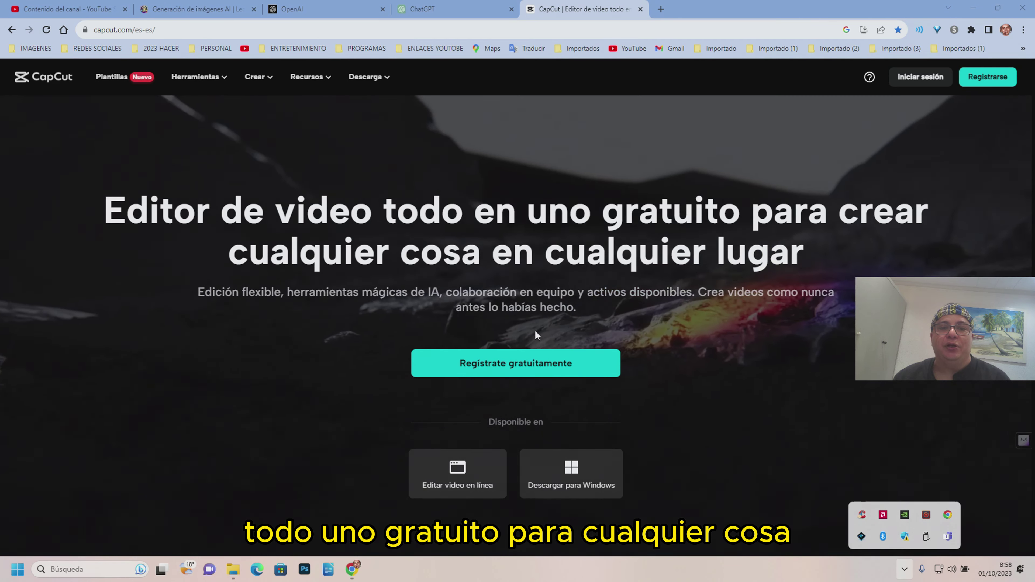
{"action": "scroll", "coordinate": [542, 353], "scroll_direction": "down", "scroll_amount": 3}
{"action": "scroll", "coordinate": [539, 345], "scroll_direction": "down", "scroll_amount": 5}
{"action": "scroll", "coordinate": [537, 346], "scroll_direction": "down", "scroll_amount": 4}
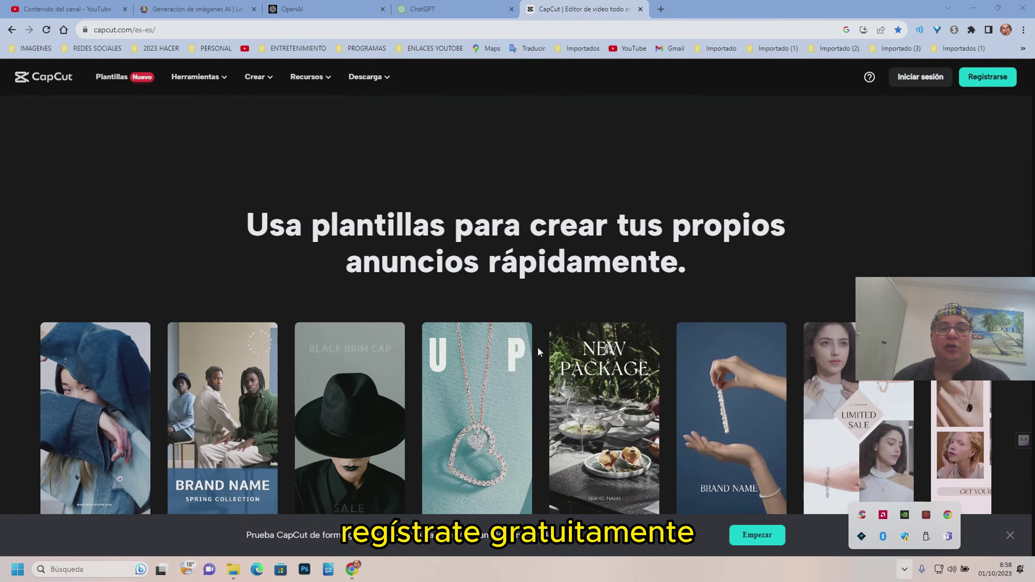
{"action": "scroll", "coordinate": [538, 330], "scroll_direction": "up", "scroll_amount": 2}
{"action": "scroll", "coordinate": [537, 326], "scroll_direction": "up", "scroll_amount": 4}
{"action": "scroll", "coordinate": [534, 326], "scroll_direction": "up", "scroll_amount": 5}
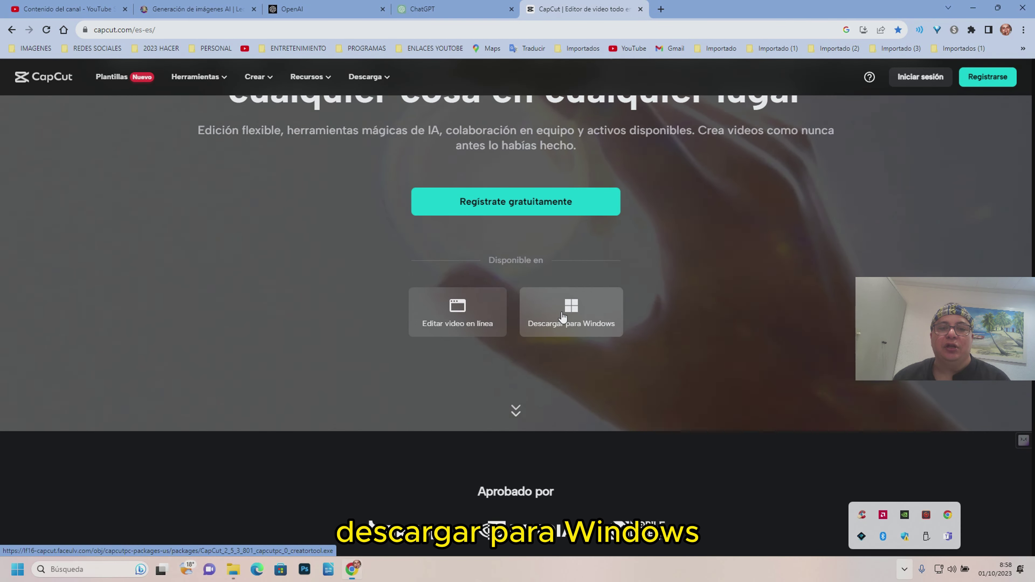
{"action": "left_click", "coordinate": [561, 319]}
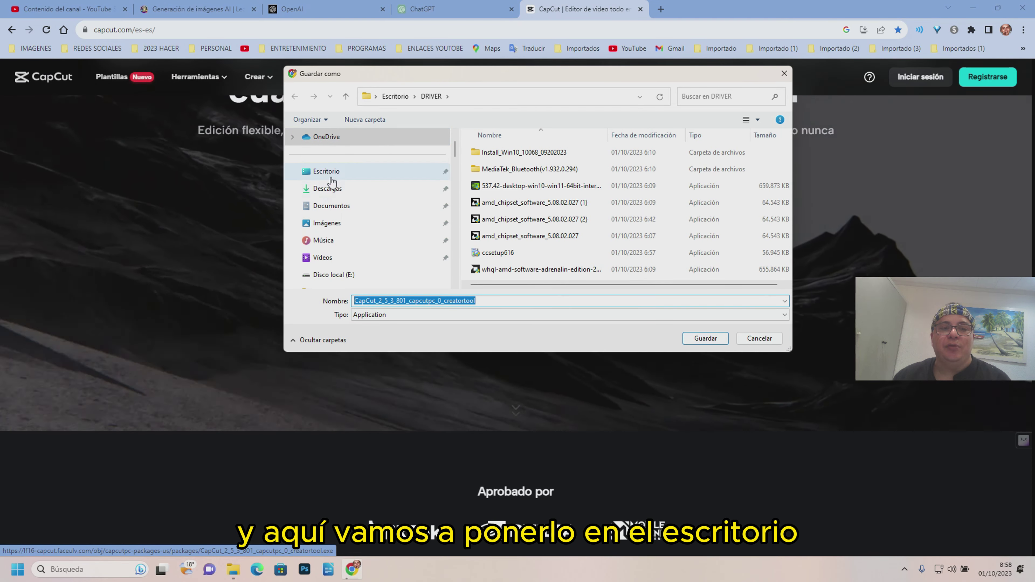
Save the installer into the DRIVER folder on the Escritorio.
{"action": "left_click", "coordinate": [332, 176]}
{"action": "double_click", "coordinate": [492, 152]}
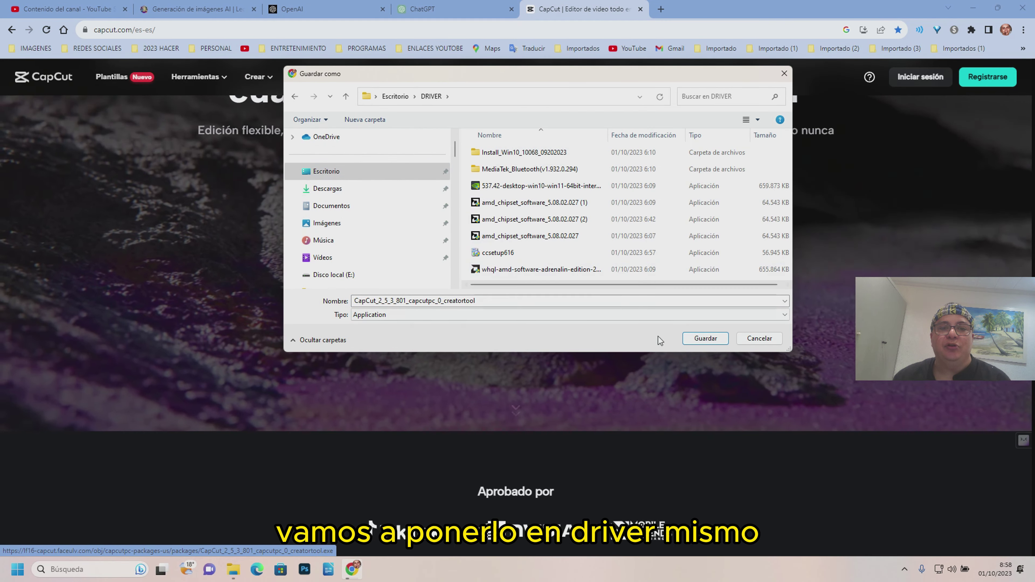
{"action": "left_click", "coordinate": [709, 338]}
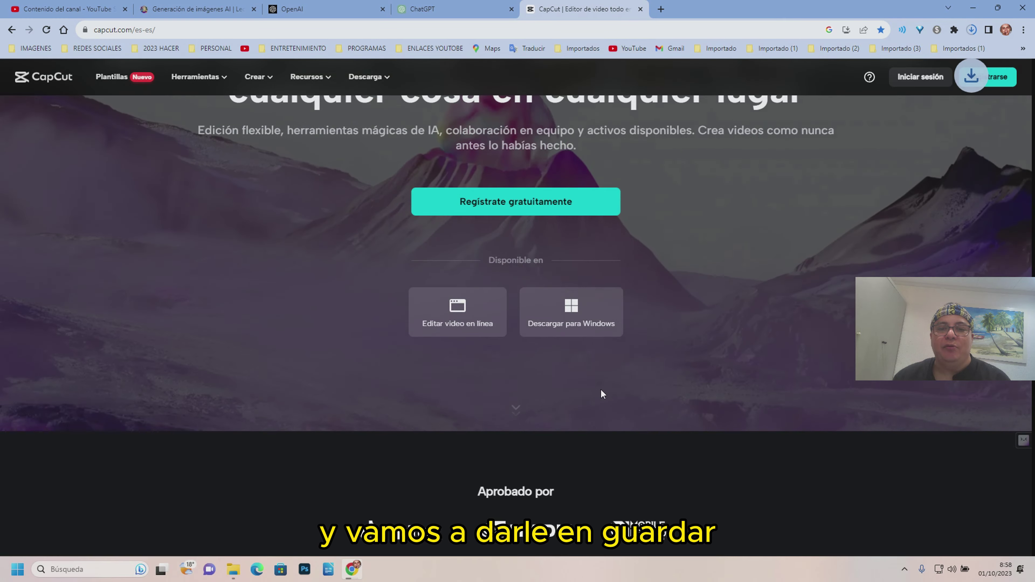
Open Chrome's Descargas page showing the 621 MB CapCut_2_5_3_801 installer.
{"action": "scroll", "coordinate": [661, 399], "scroll_direction": "down", "scroll_amount": 1}
{"action": "scroll", "coordinate": [635, 388], "scroll_direction": "down", "scroll_amount": 4}
{"action": "scroll", "coordinate": [600, 371], "scroll_direction": "down", "scroll_amount": 7}
{"action": "scroll", "coordinate": [593, 369], "scroll_direction": "down", "scroll_amount": 4}
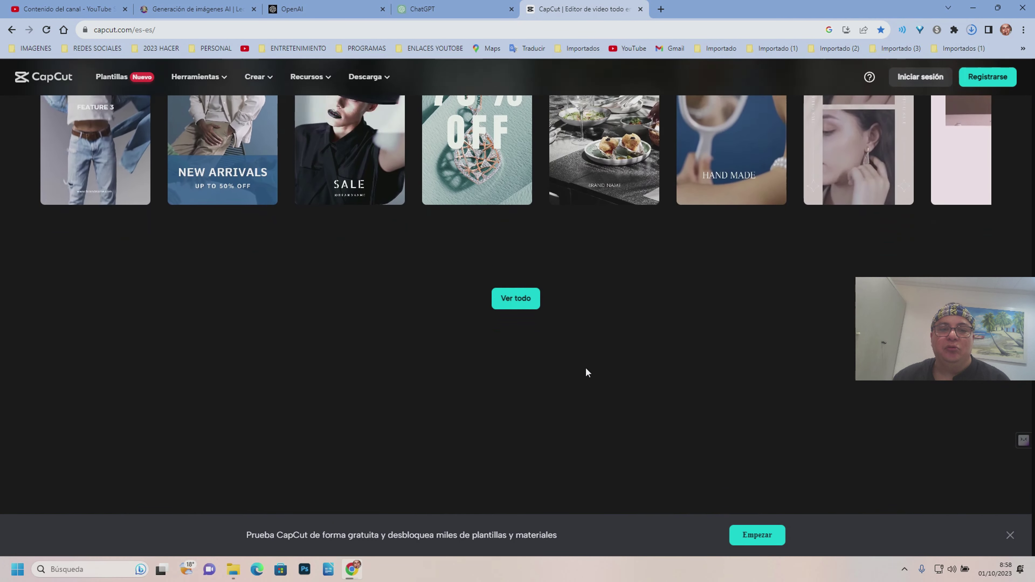
{"action": "scroll", "coordinate": [585, 369], "scroll_direction": "down", "scroll_amount": 4}
{"action": "scroll", "coordinate": [586, 371], "scroll_direction": "down", "scroll_amount": 1}
{"action": "scroll", "coordinate": [585, 370], "scroll_direction": "down", "scroll_amount": 4}
{"action": "scroll", "coordinate": [585, 371], "scroll_direction": "down", "scroll_amount": 3}
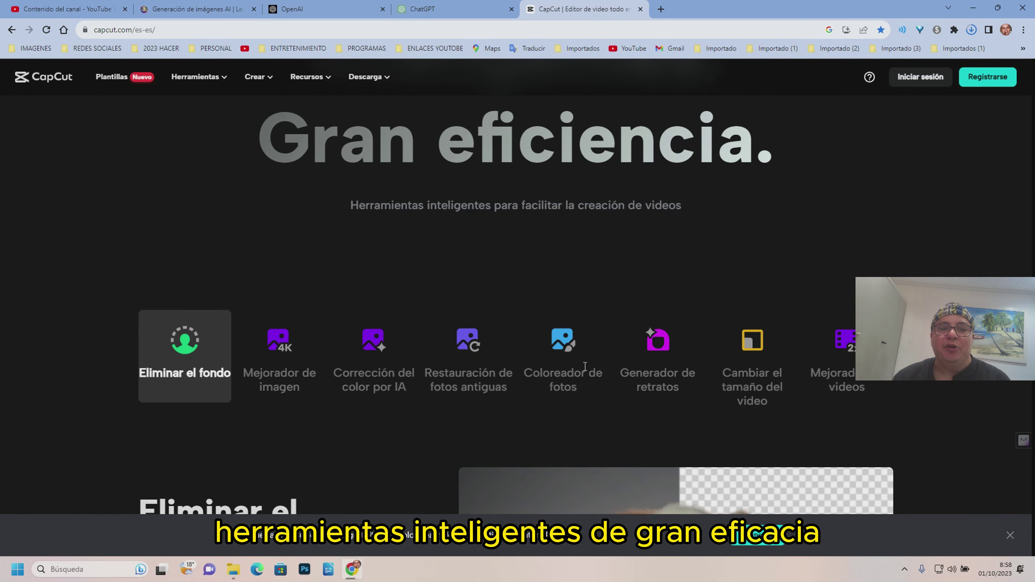
{"action": "scroll", "coordinate": [586, 371], "scroll_direction": "down", "scroll_amount": 3}
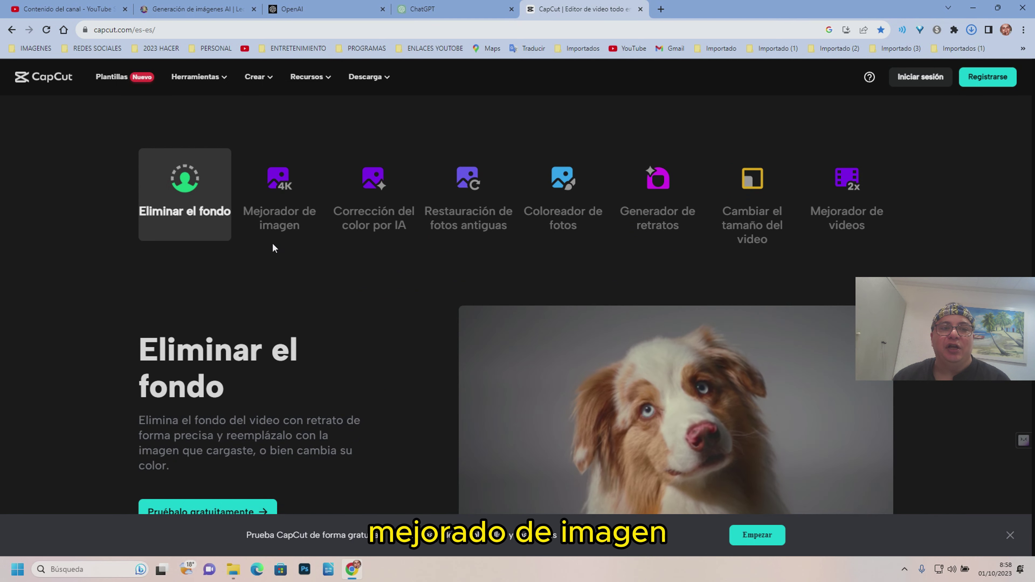
{"action": "scroll", "coordinate": [293, 273], "scroll_direction": "down", "scroll_amount": 3}
{"action": "scroll", "coordinate": [315, 308], "scroll_direction": "down", "scroll_amount": 4}
{"action": "scroll", "coordinate": [358, 316], "scroll_direction": "down", "scroll_amount": 3}
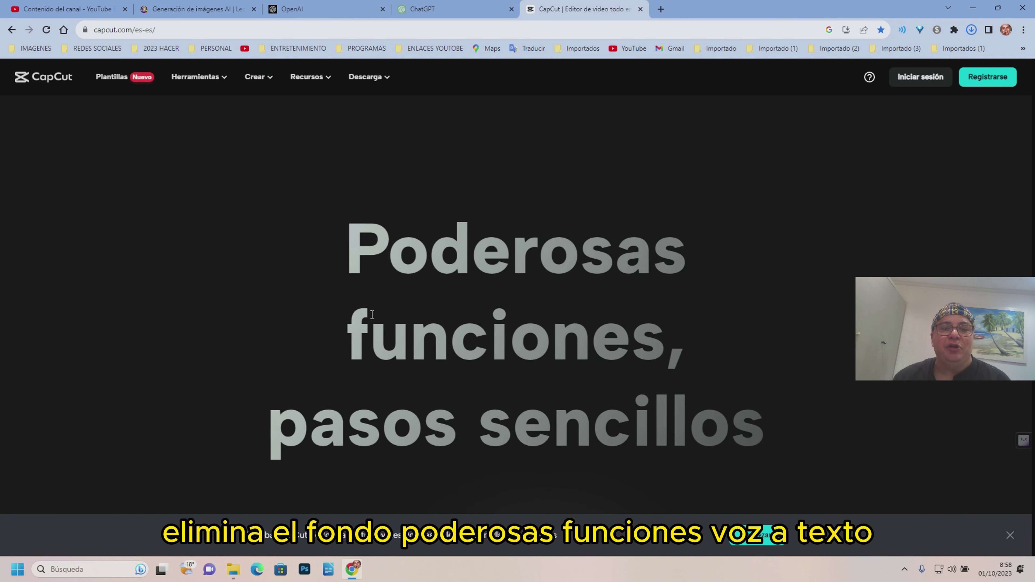
{"action": "scroll", "coordinate": [402, 326], "scroll_direction": "down", "scroll_amount": 4}
{"action": "scroll", "coordinate": [402, 324], "scroll_direction": "down", "scroll_amount": 4}
{"action": "scroll", "coordinate": [518, 324], "scroll_direction": "down", "scroll_amount": 3}
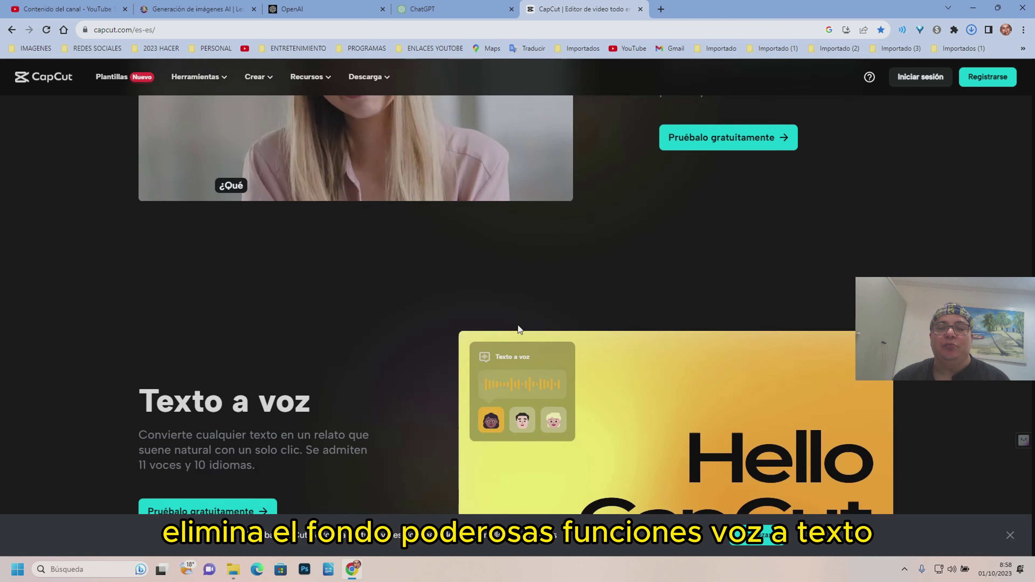
{"action": "scroll", "coordinate": [511, 330], "scroll_direction": "down", "scroll_amount": 4}
{"action": "scroll", "coordinate": [413, 324], "scroll_direction": "down", "scroll_amount": 5}
{"action": "scroll", "coordinate": [412, 324], "scroll_direction": "down", "scroll_amount": 3}
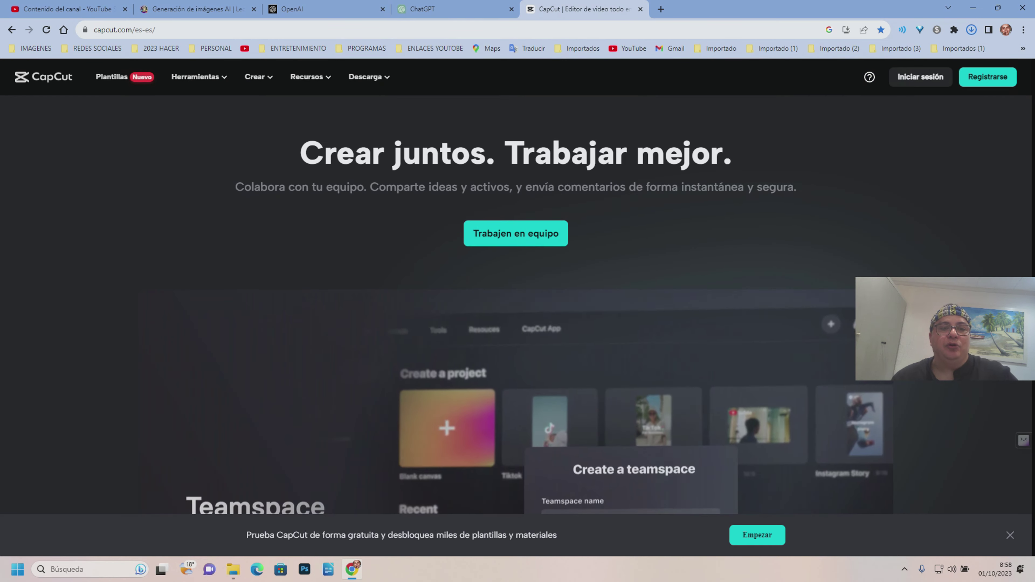
{"action": "scroll", "coordinate": [412, 324], "scroll_direction": "down", "scroll_amount": 3}
{"action": "scroll", "coordinate": [412, 322], "scroll_direction": "down", "scroll_amount": 3}
{"action": "scroll", "coordinate": [412, 322], "scroll_direction": "down", "scroll_amount": 5}
{"action": "scroll", "coordinate": [413, 322], "scroll_direction": "down", "scroll_amount": 4}
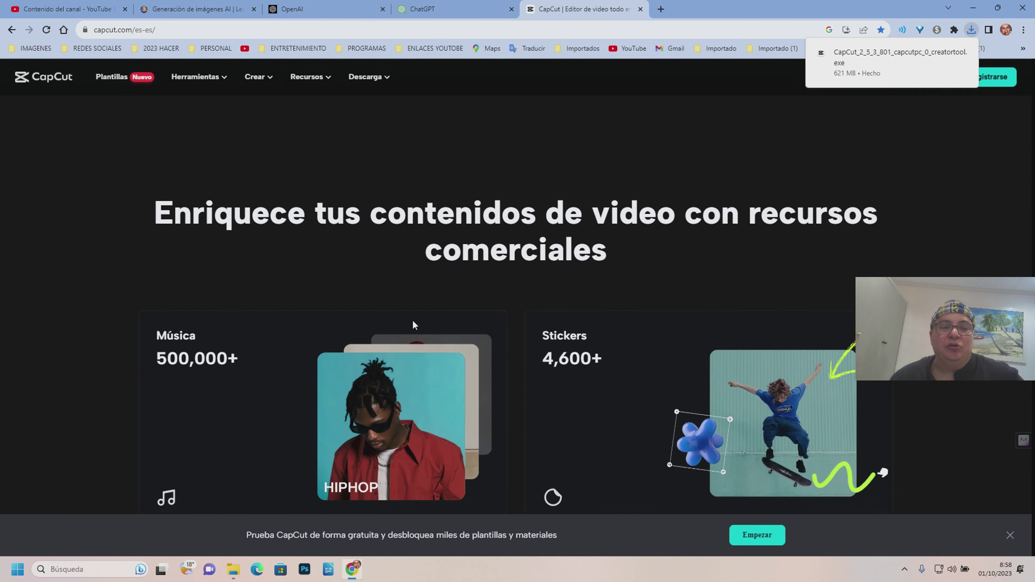
{"action": "scroll", "coordinate": [412, 322], "scroll_direction": "down", "scroll_amount": 1}
{"action": "scroll", "coordinate": [412, 320], "scroll_direction": "down", "scroll_amount": 3}
{"action": "scroll", "coordinate": [412, 319], "scroll_direction": "down", "scroll_amount": 5}
{"action": "scroll", "coordinate": [412, 320], "scroll_direction": "down", "scroll_amount": 5}
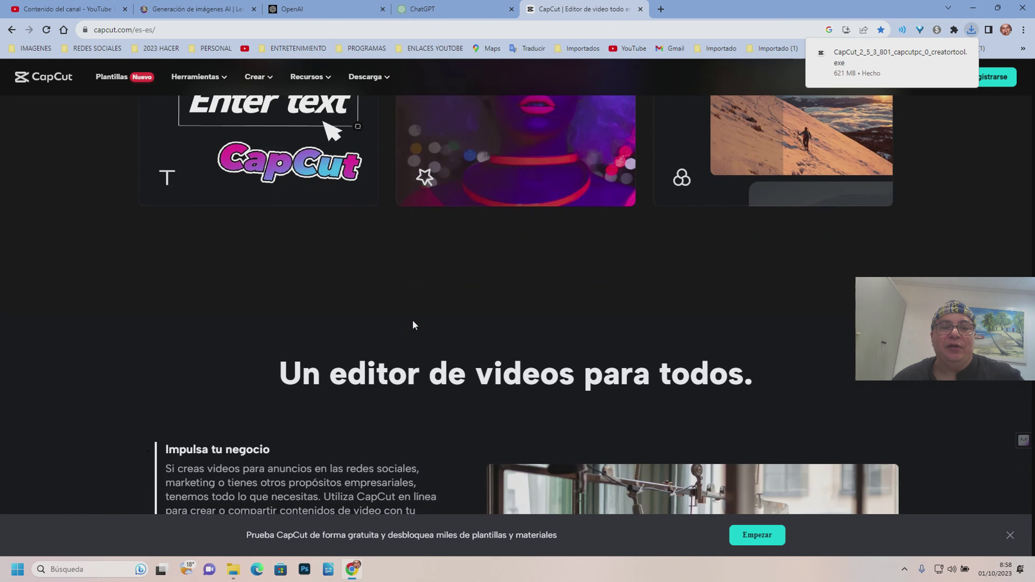
{"action": "scroll", "coordinate": [413, 319], "scroll_direction": "down", "scroll_amount": 4}
{"action": "scroll", "coordinate": [422, 314], "scroll_direction": "down", "scroll_amount": 3}
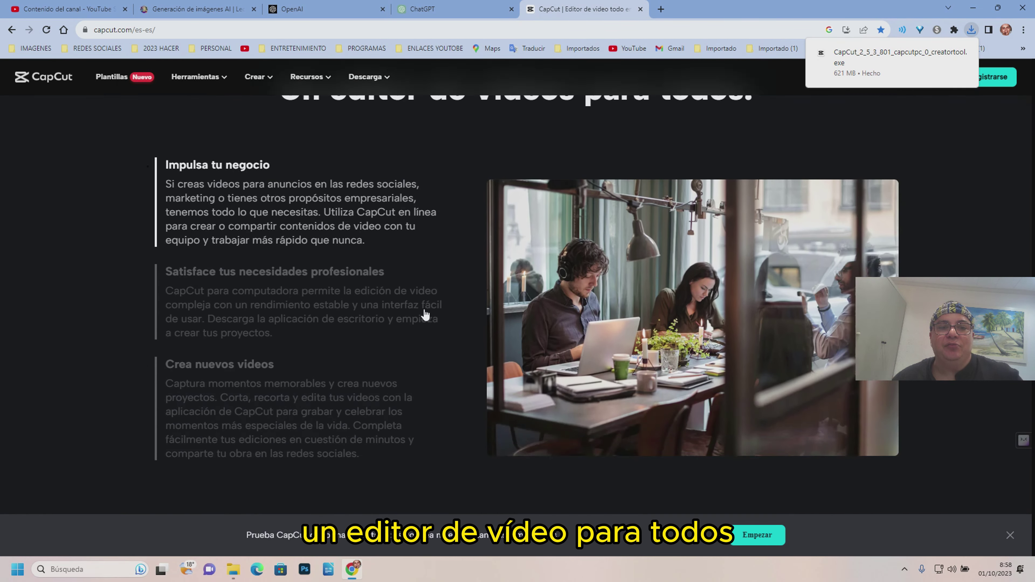
{"action": "scroll", "coordinate": [423, 303], "scroll_direction": "up", "scroll_amount": 1}
{"action": "scroll", "coordinate": [423, 303], "scroll_direction": "up", "scroll_amount": 3}
{"action": "scroll", "coordinate": [526, 269], "scroll_direction": "up", "scroll_amount": 5}
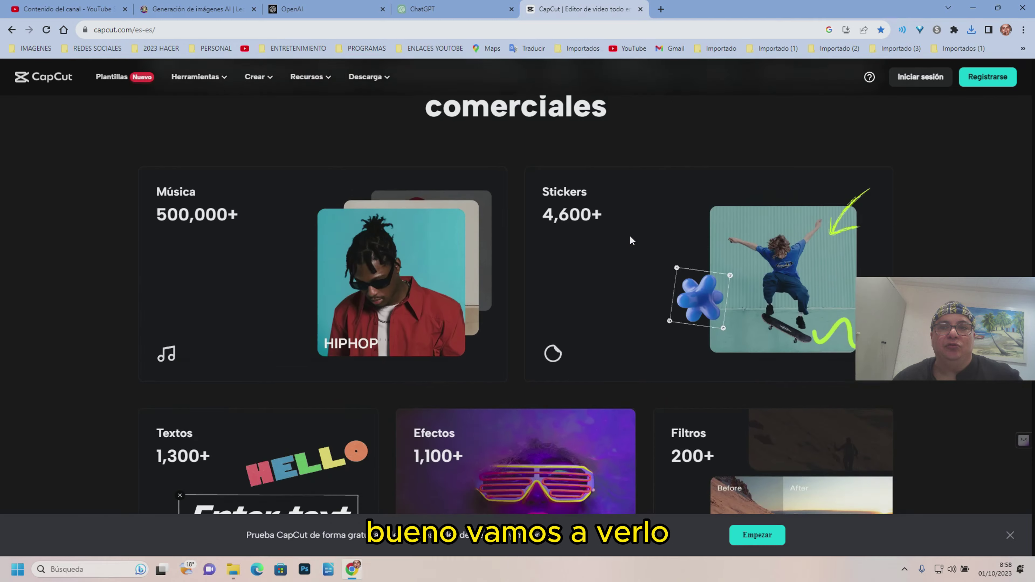
{"action": "scroll", "coordinate": [629, 235], "scroll_direction": "up", "scroll_amount": 5}
{"action": "scroll", "coordinate": [600, 196], "scroll_direction": "up", "scroll_amount": 4}
{"action": "scroll", "coordinate": [587, 151], "scroll_direction": "up", "scroll_amount": 5}
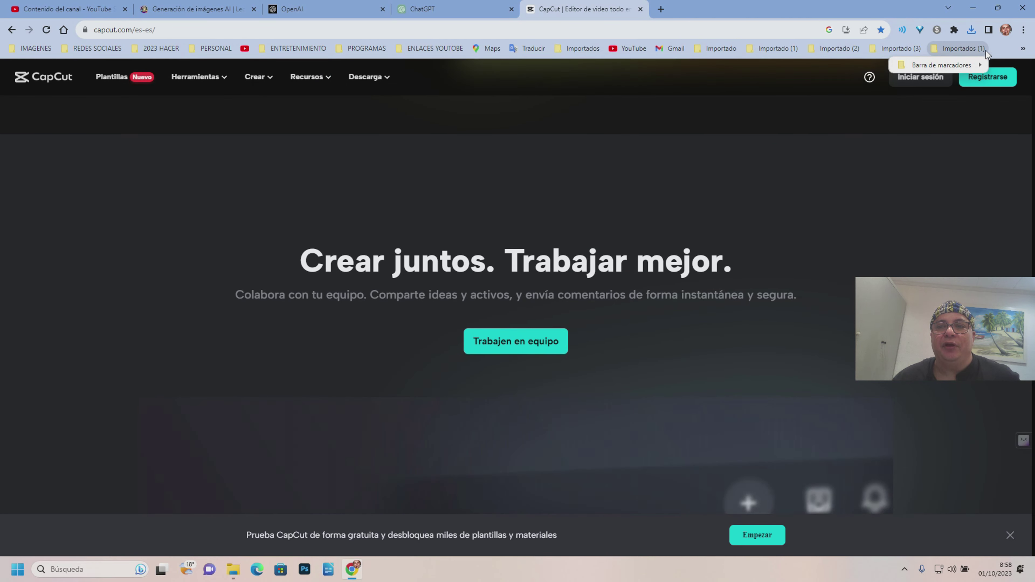
{"action": "left_click", "coordinate": [971, 30]}
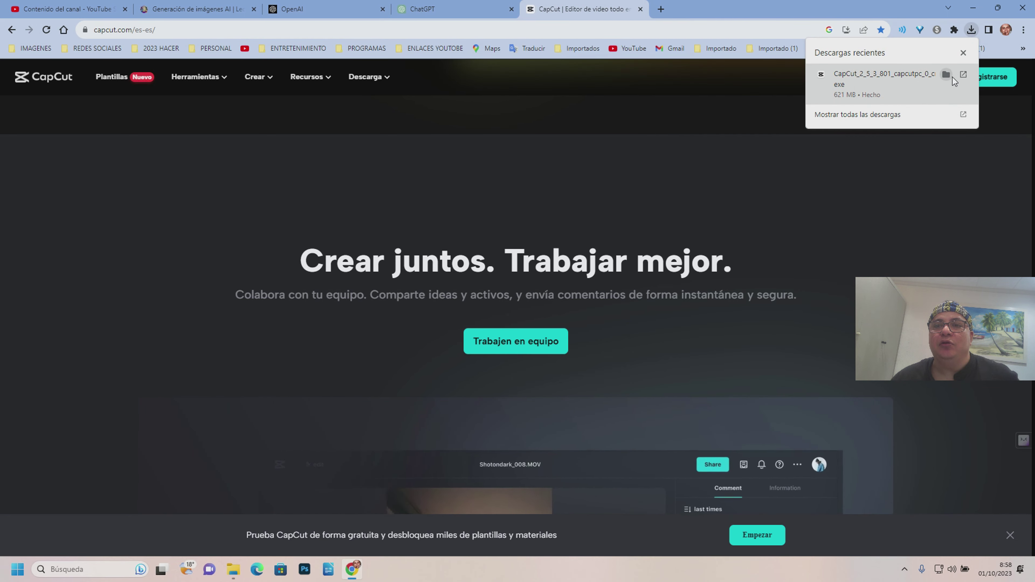
{"action": "left_click", "coordinate": [876, 115]}
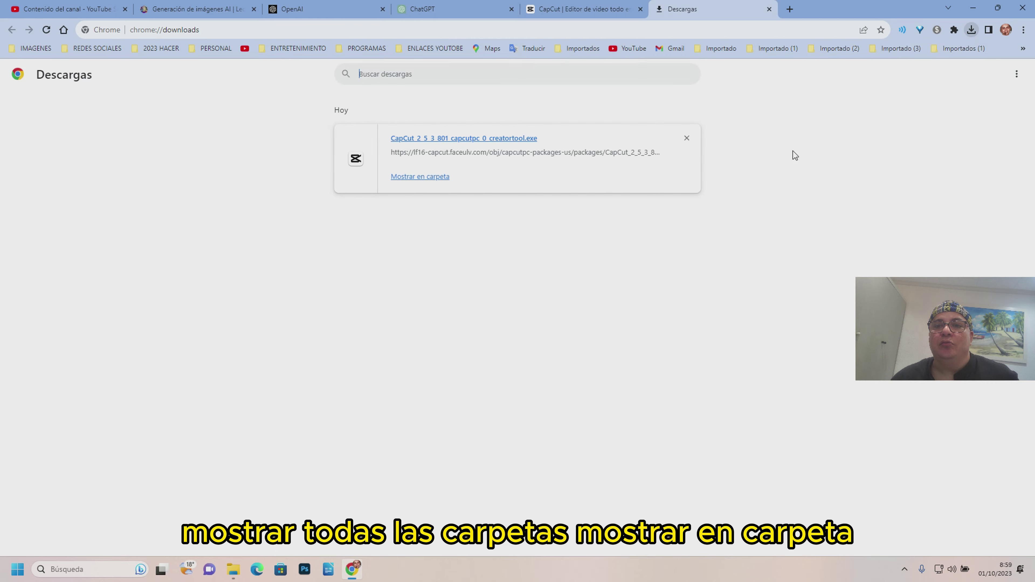
Show the installer in its folder and run it as administrator.
{"action": "left_click", "coordinate": [416, 179]}
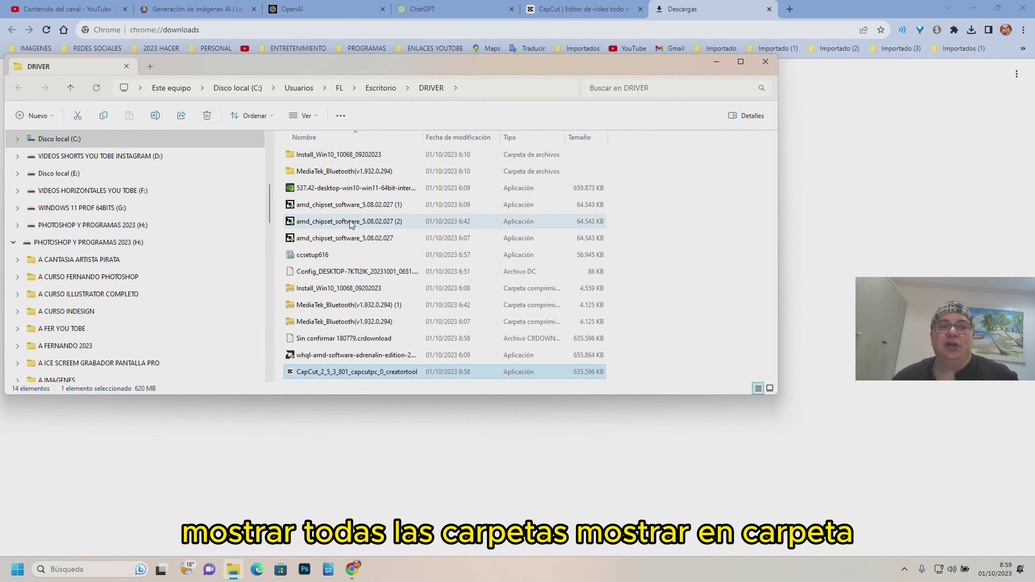
{"action": "right_click", "coordinate": [361, 376]}
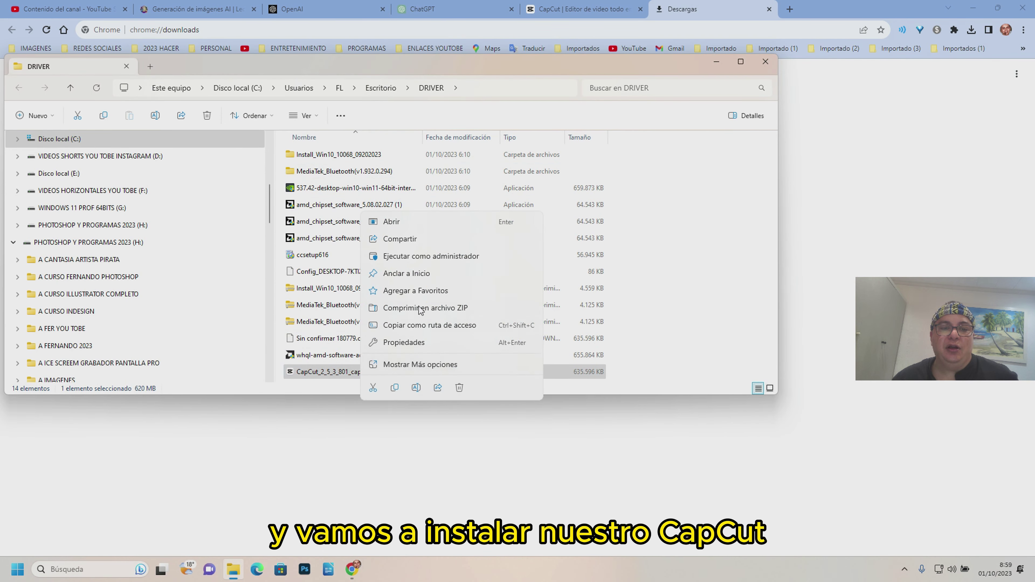
{"action": "left_click", "coordinate": [420, 256]}
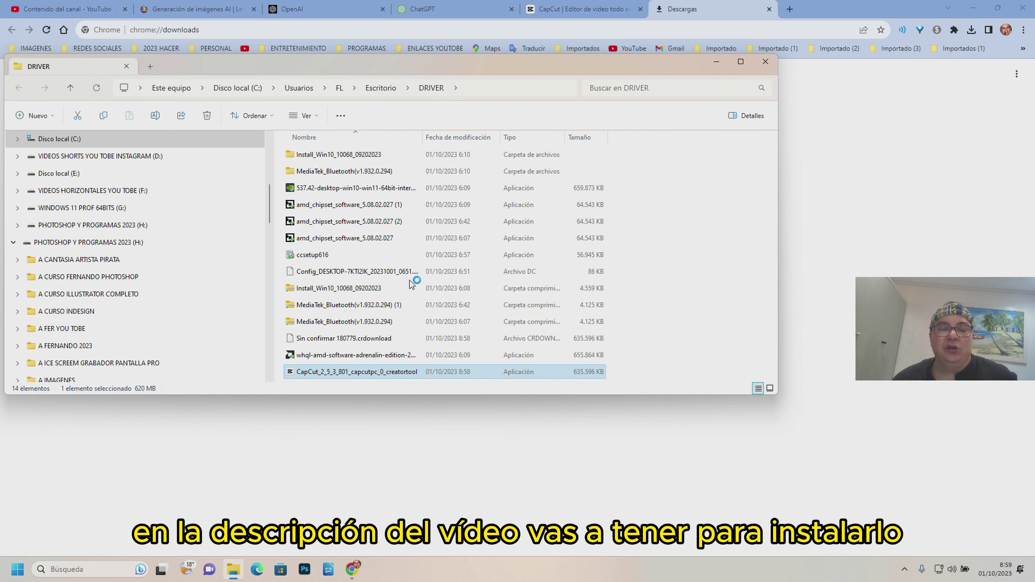
{"action": "double_click", "coordinate": [467, 377]}
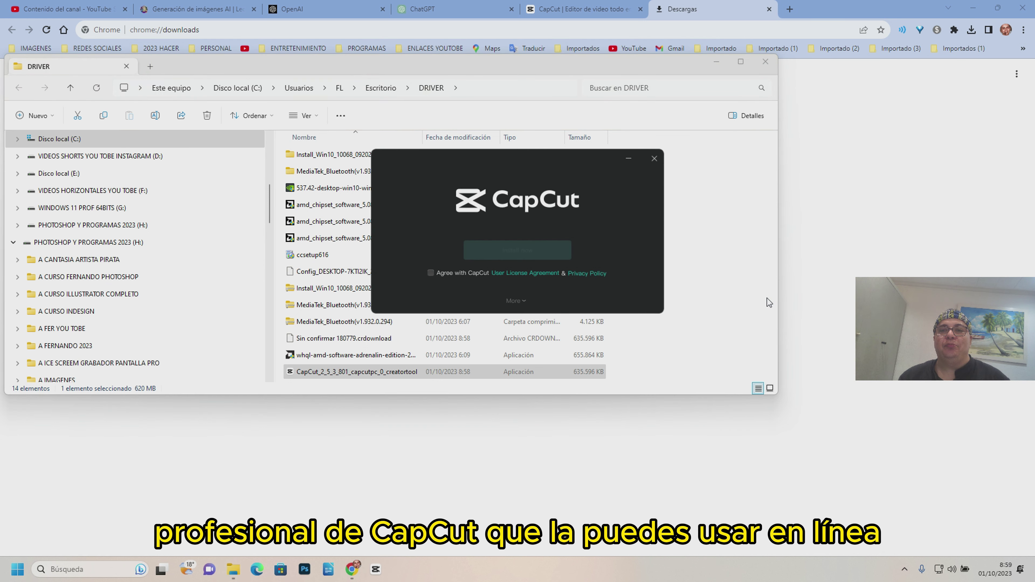
Agree to the license terms and install CapCut with other windows minimized.
{"action": "left_click", "coordinate": [431, 273]}
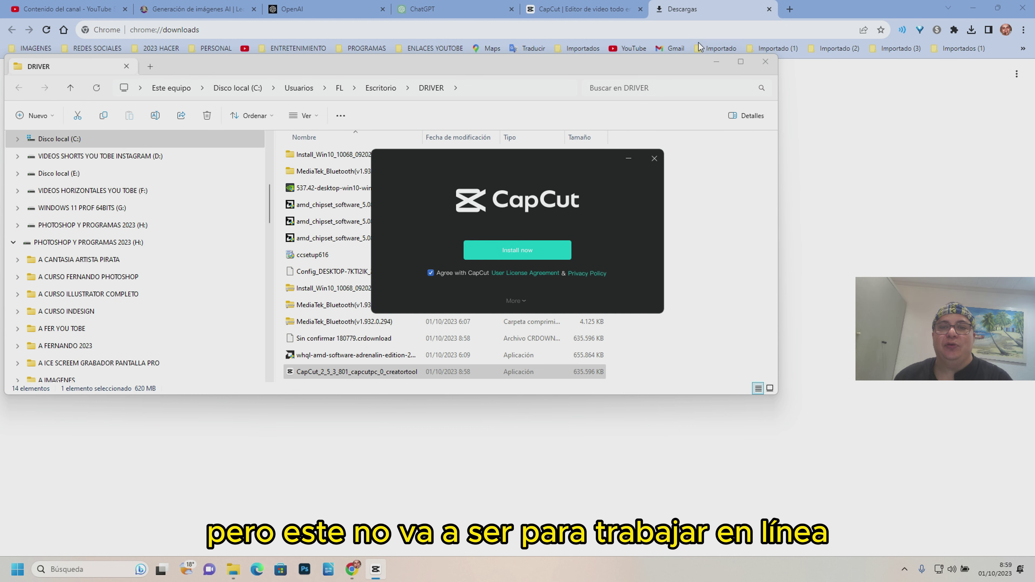
{"action": "left_click", "coordinate": [717, 62]}
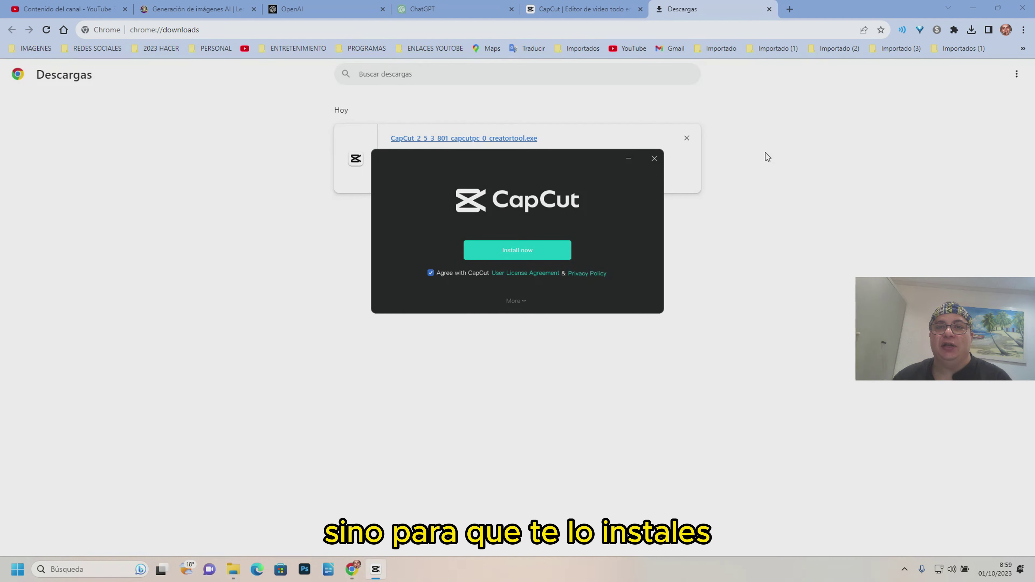
{"action": "left_click", "coordinate": [971, 9]}
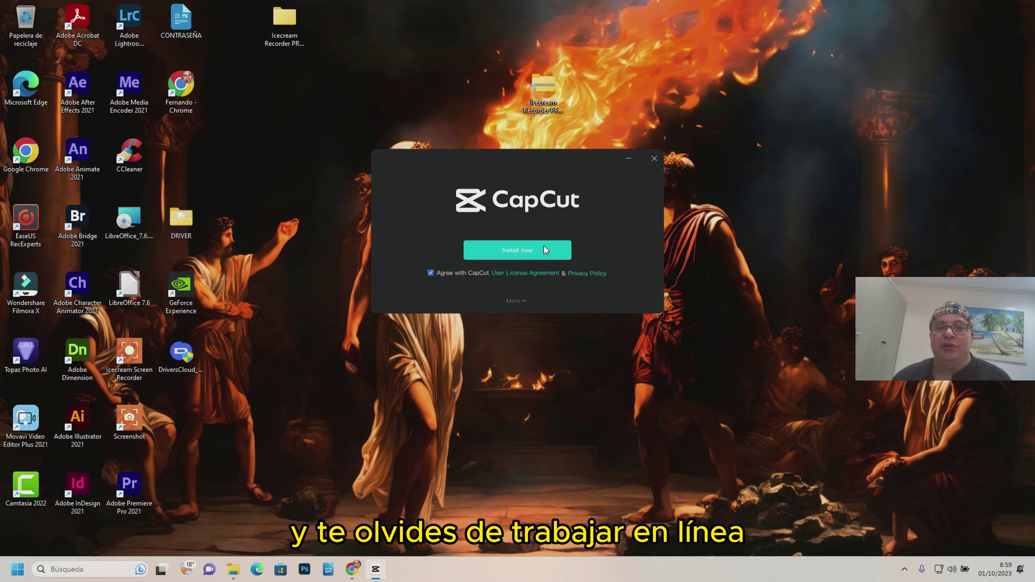
{"action": "left_click", "coordinate": [538, 253]}
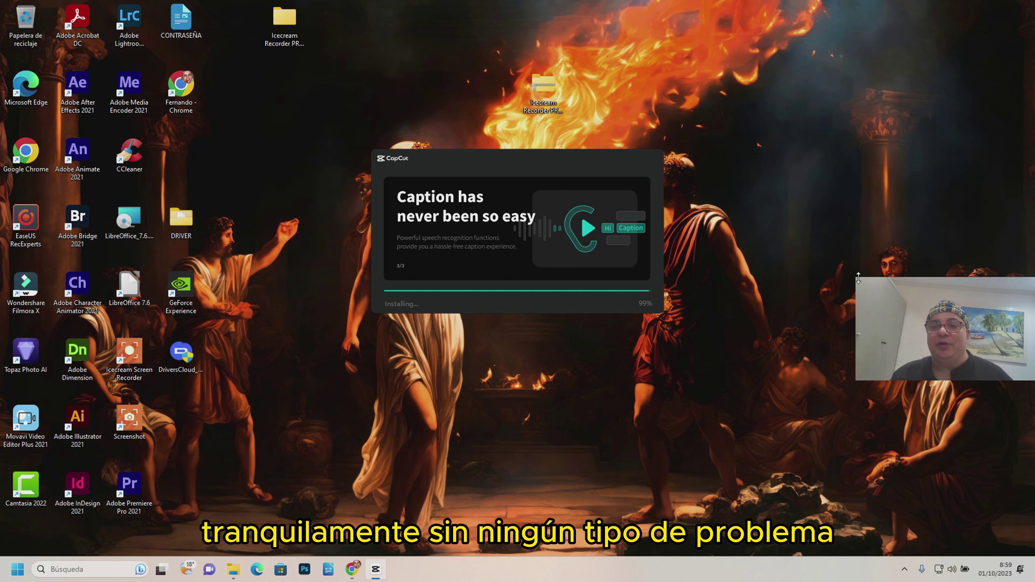
{"action": "left_click_drag", "start_coordinate": [858, 279], "coordinate": [858, 229]}
{"action": "left_click_drag", "start_coordinate": [876, 281], "coordinate": [837, 309]}
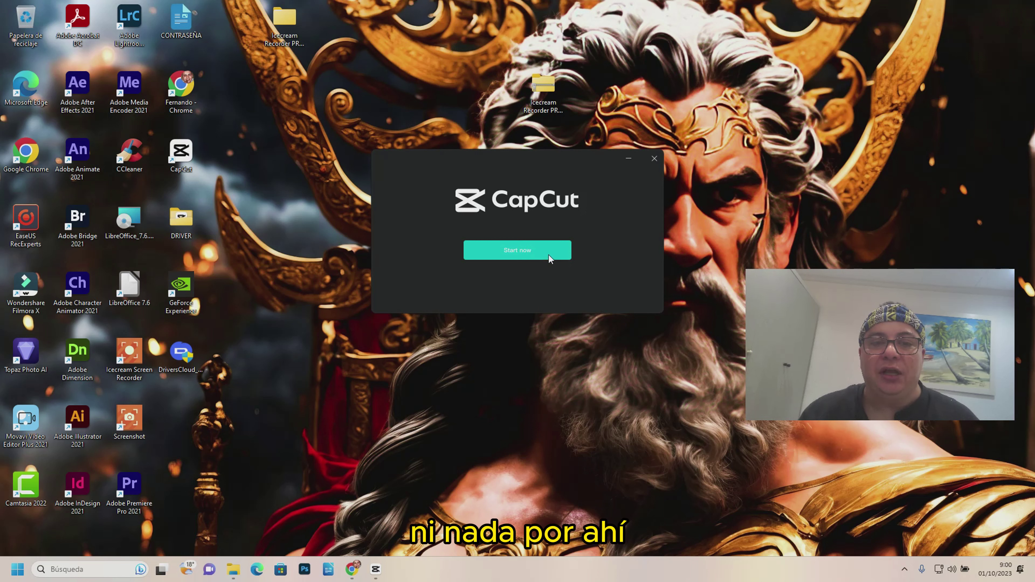
Launch CapCut from the finished installer and maximize its window.
{"action": "left_click", "coordinate": [548, 254]}
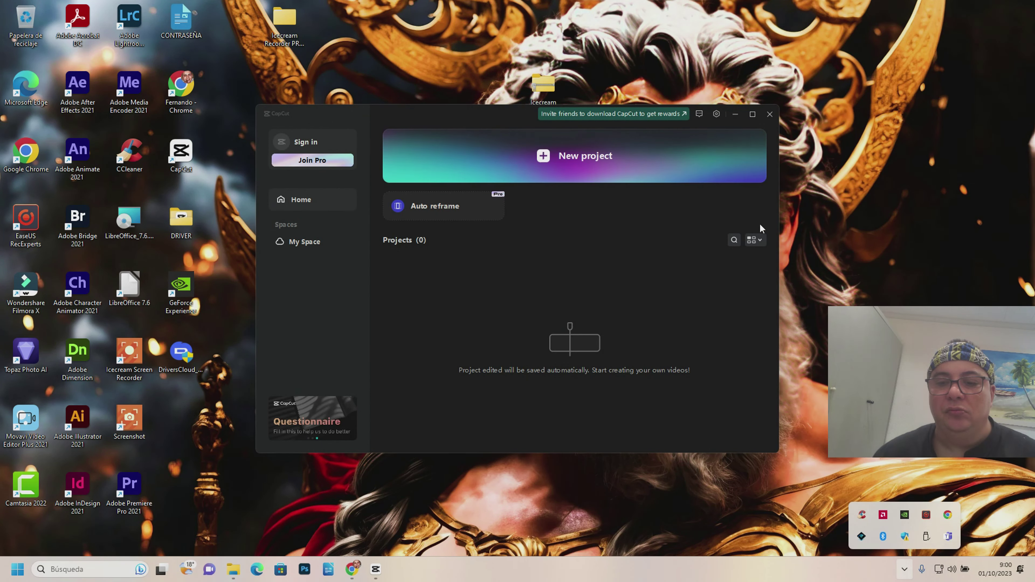
{"action": "left_click", "coordinate": [752, 114]}
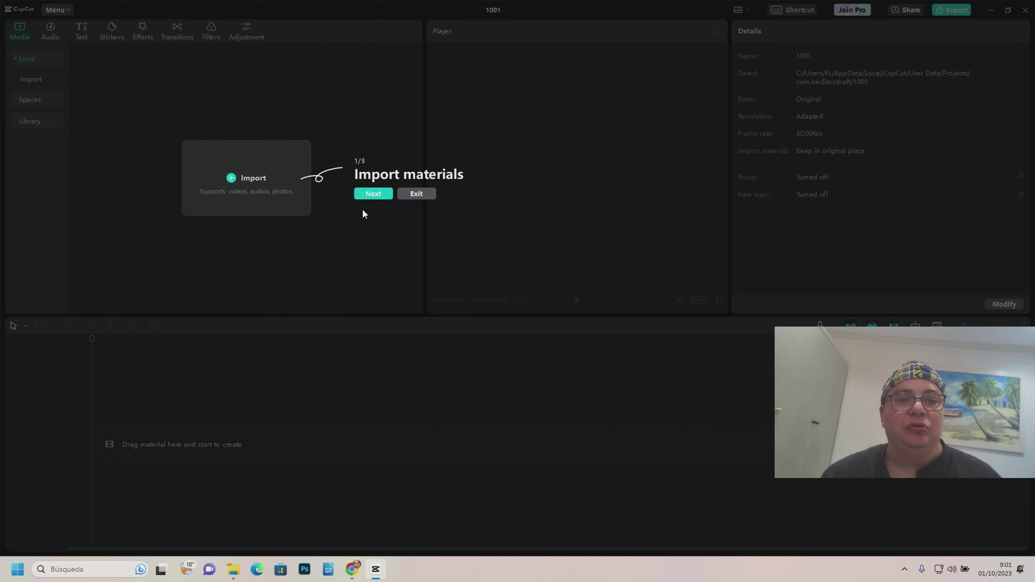
Step through the import, timeline, preview and export tour pages and close it.
{"action": "left_click", "coordinate": [374, 194]}
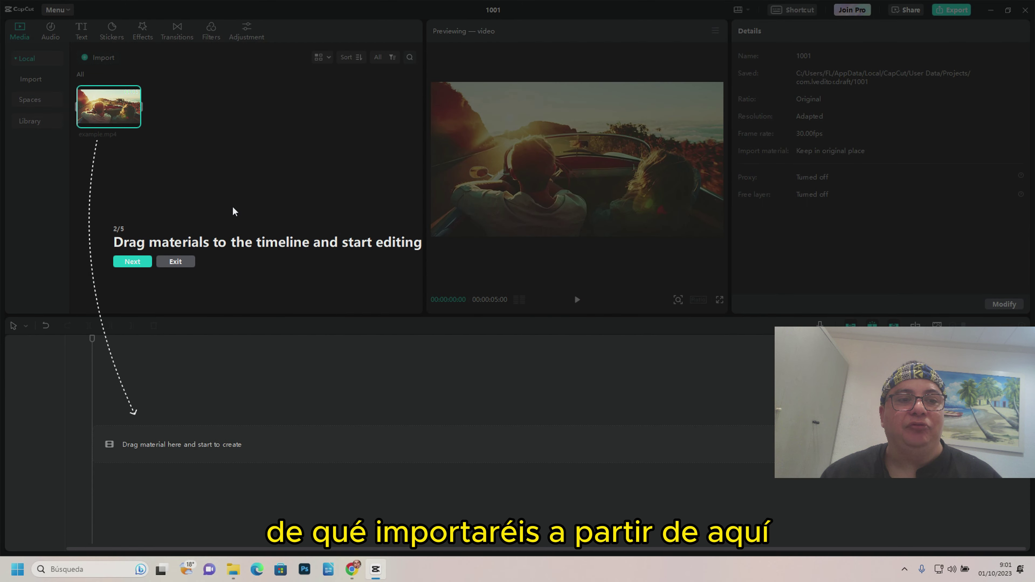
{"action": "left_click", "coordinate": [143, 265]}
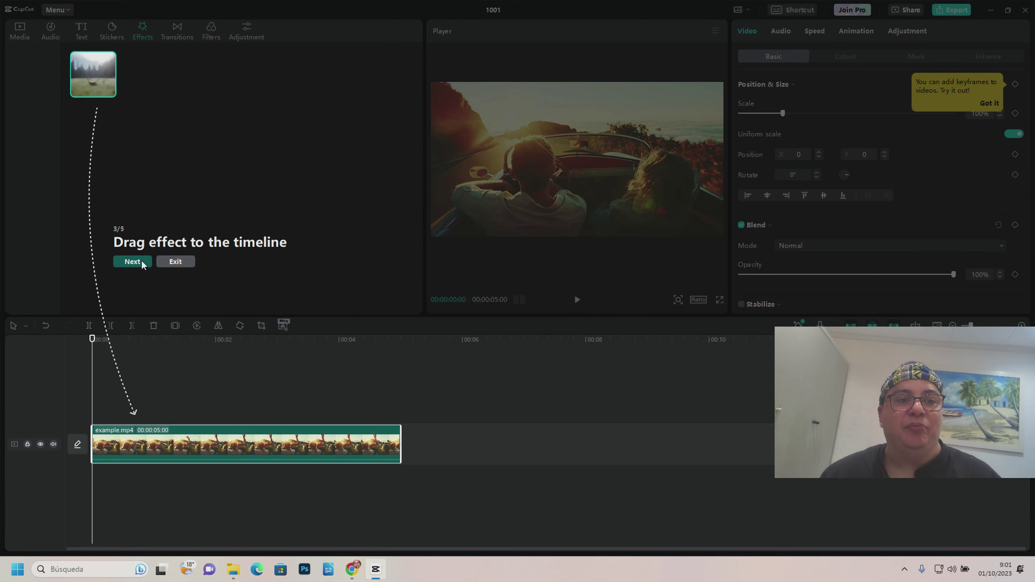
{"action": "left_click", "coordinate": [147, 262]}
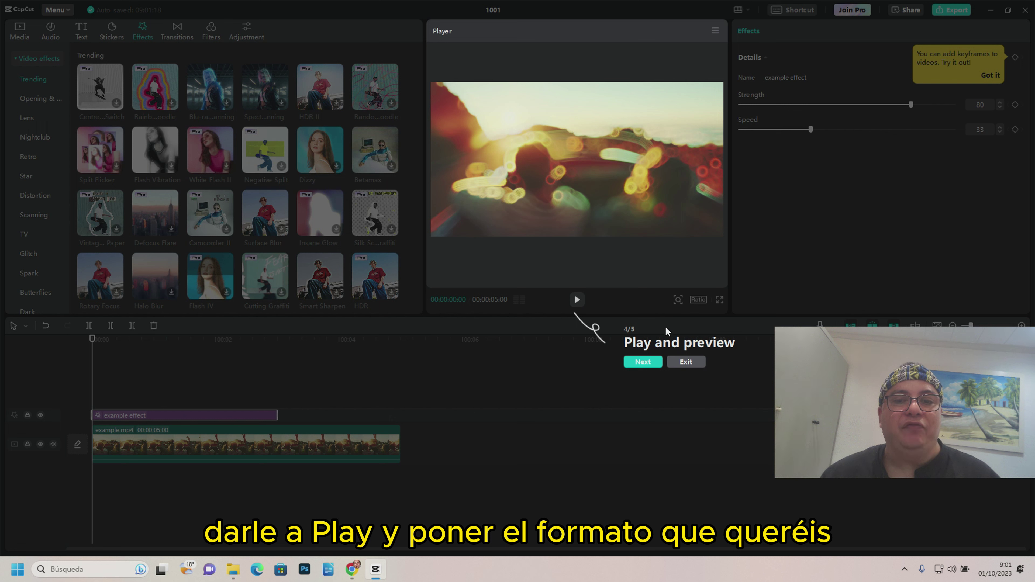
{"action": "left_click", "coordinate": [643, 362]}
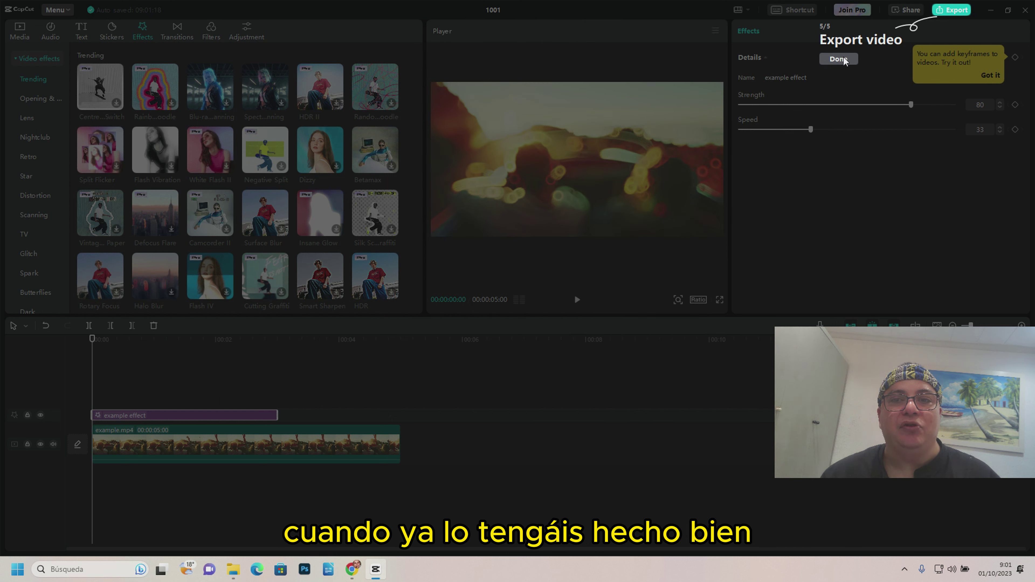
{"action": "left_click", "coordinate": [838, 58]}
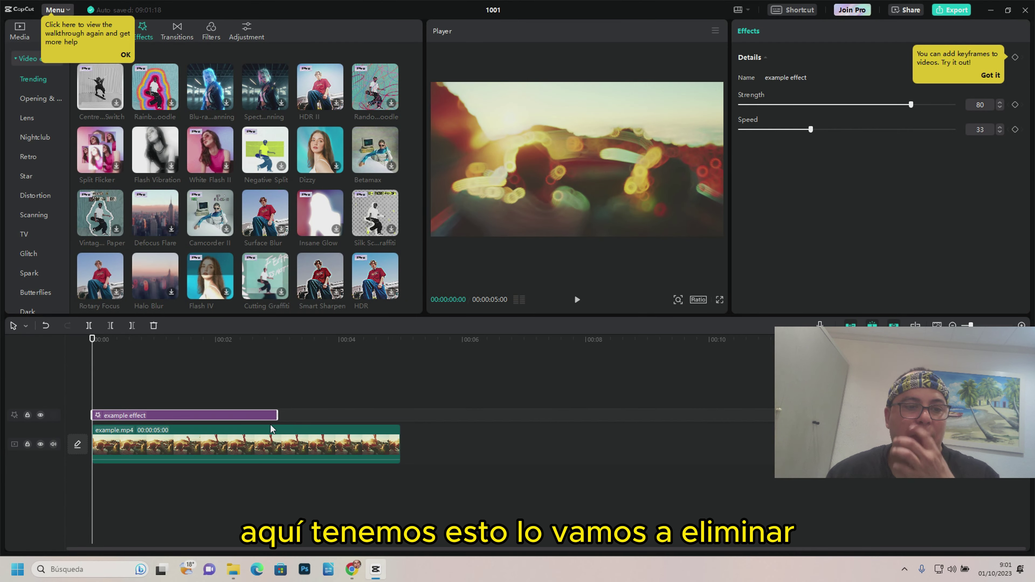
Delete the example.mp4 sample clip and its effect from the timeline.
{"action": "left_click", "coordinate": [261, 444]}
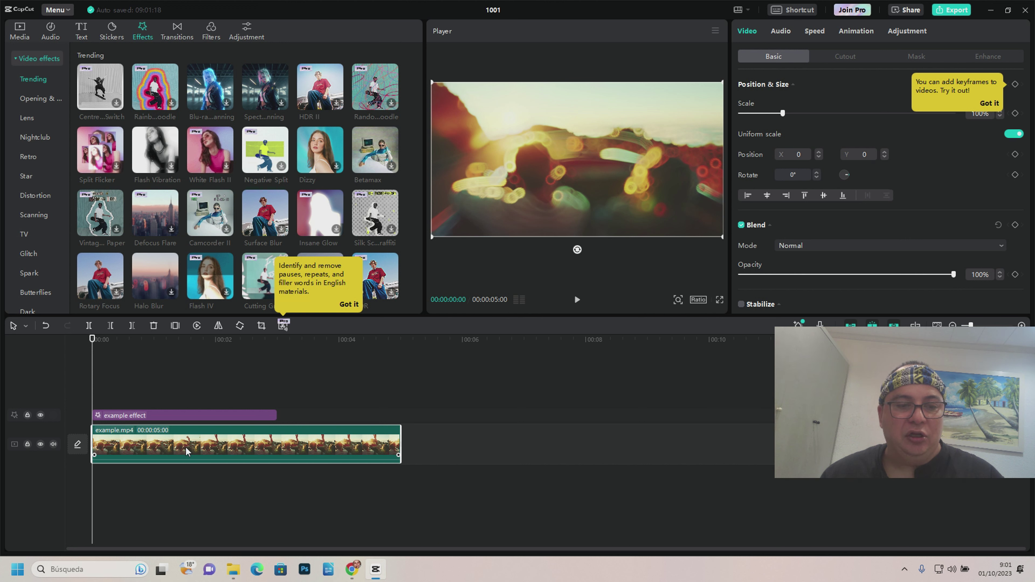
{"action": "key", "text": "ctrl+a"}
{"action": "key", "text": "Delete"}
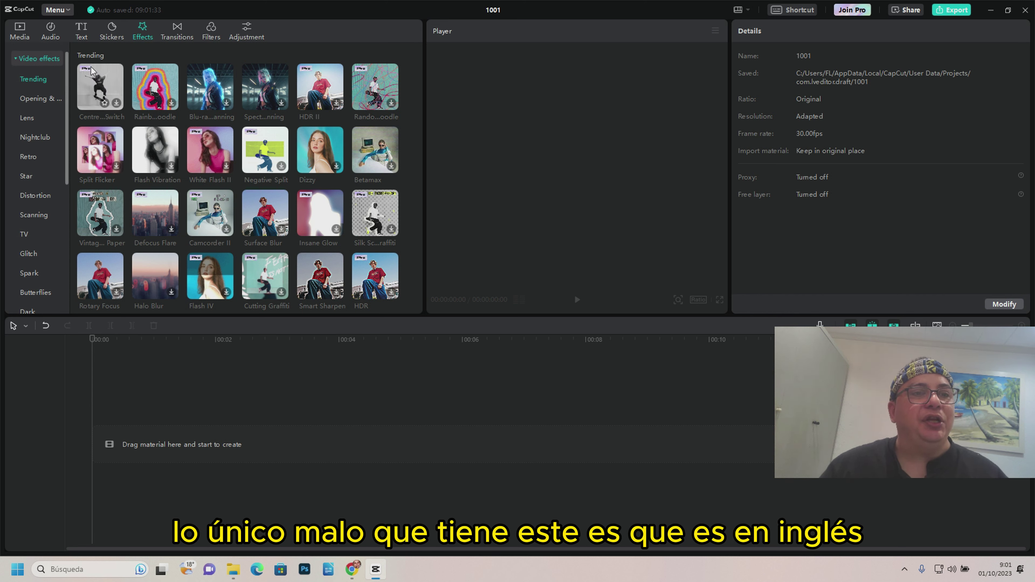
{"action": "left_click", "coordinate": [19, 37]}
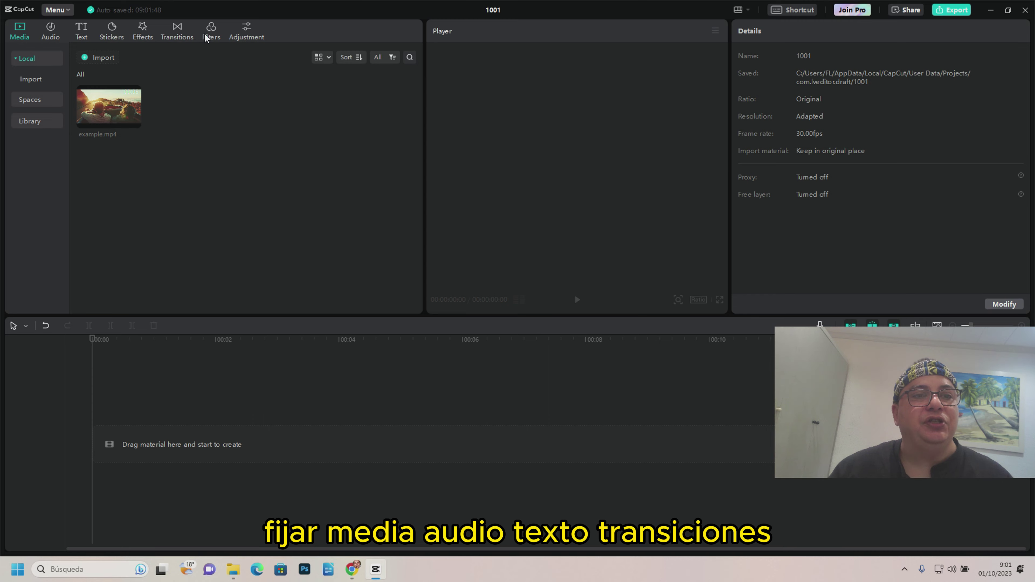
{"action": "left_click", "coordinate": [104, 57]}
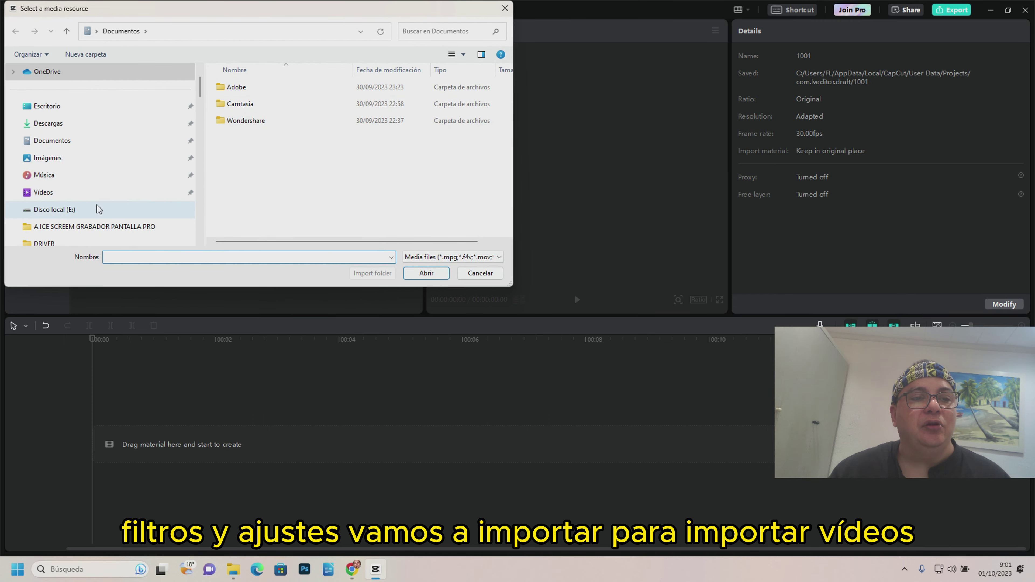
{"action": "left_click", "coordinate": [96, 209]}
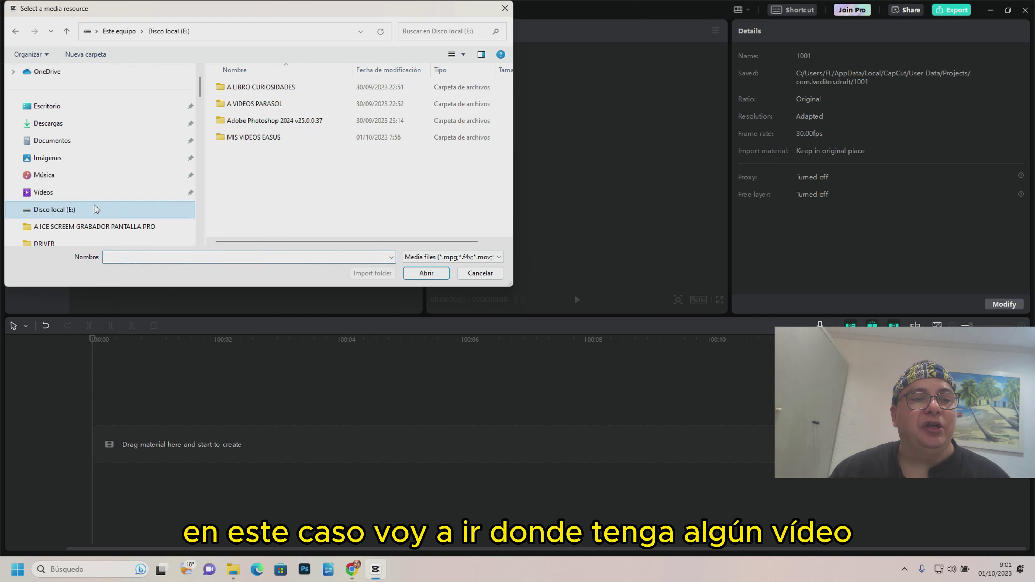
{"action": "scroll", "coordinate": [95, 208], "scroll_direction": "down", "scroll_amount": 3}
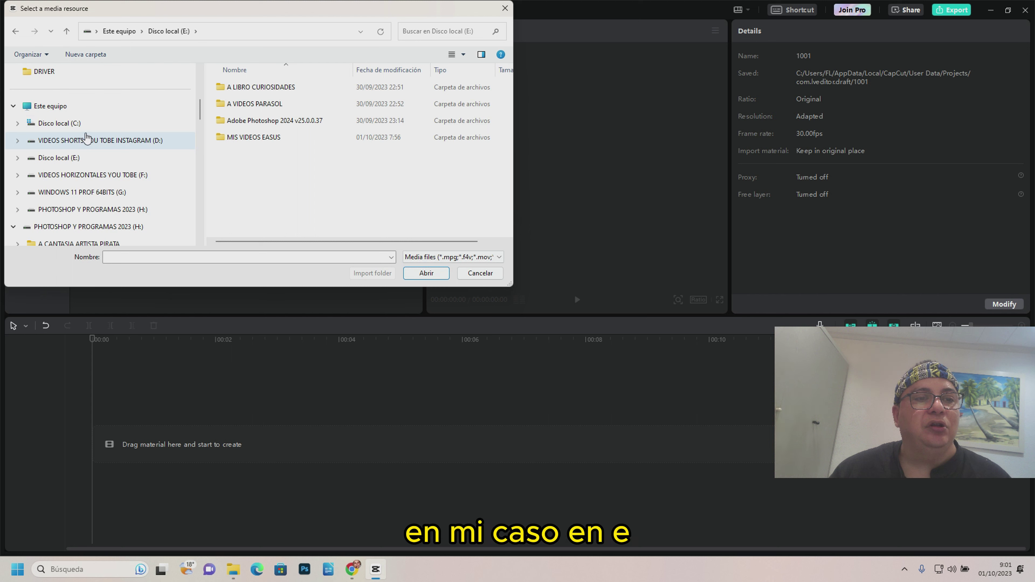
{"action": "left_click", "coordinate": [83, 159]}
{"action": "double_click", "coordinate": [83, 159]}
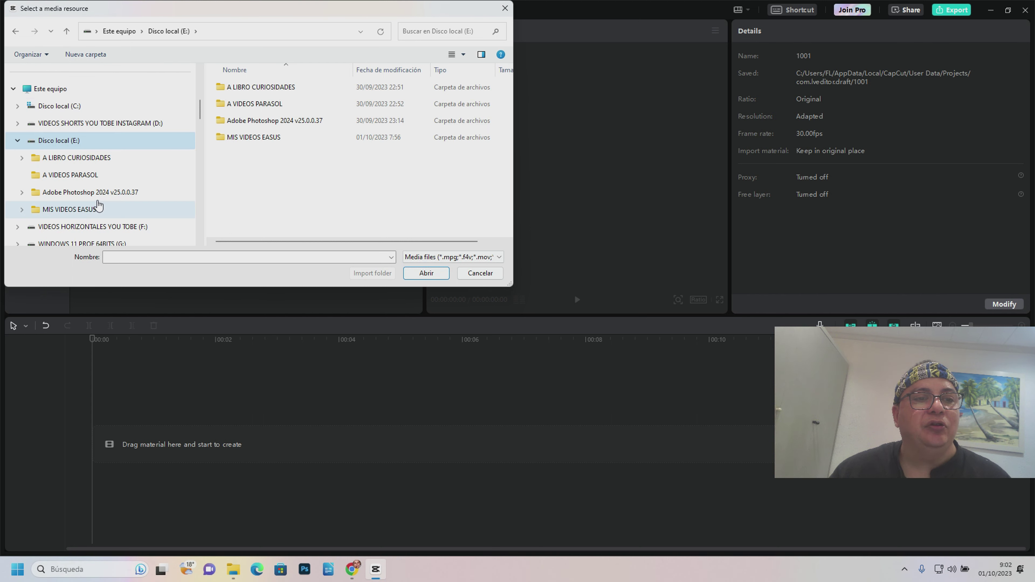
{"action": "left_click", "coordinate": [69, 209]}
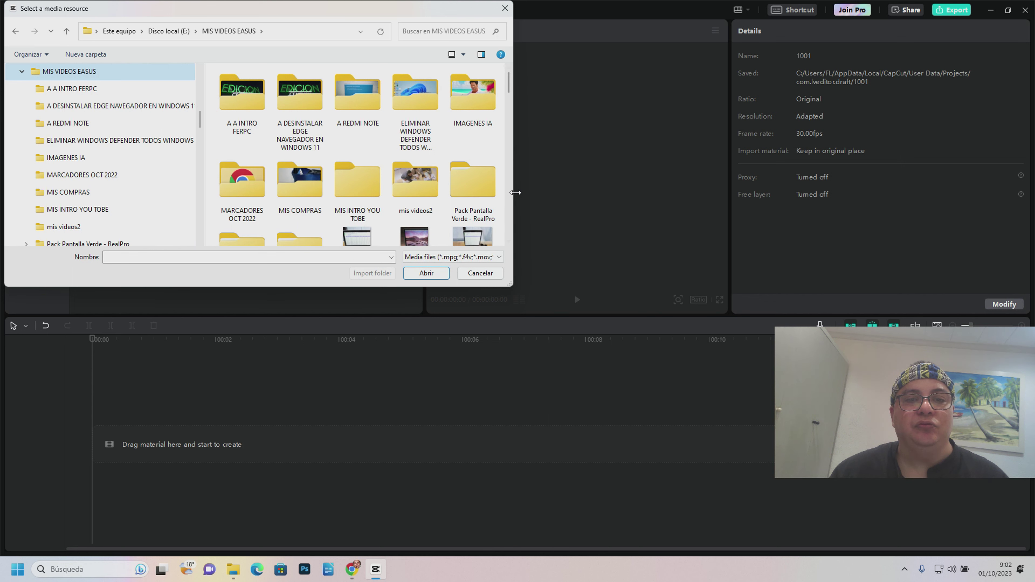
{"action": "left_click_drag", "start_coordinate": [511, 191], "coordinate": [855, 192]}
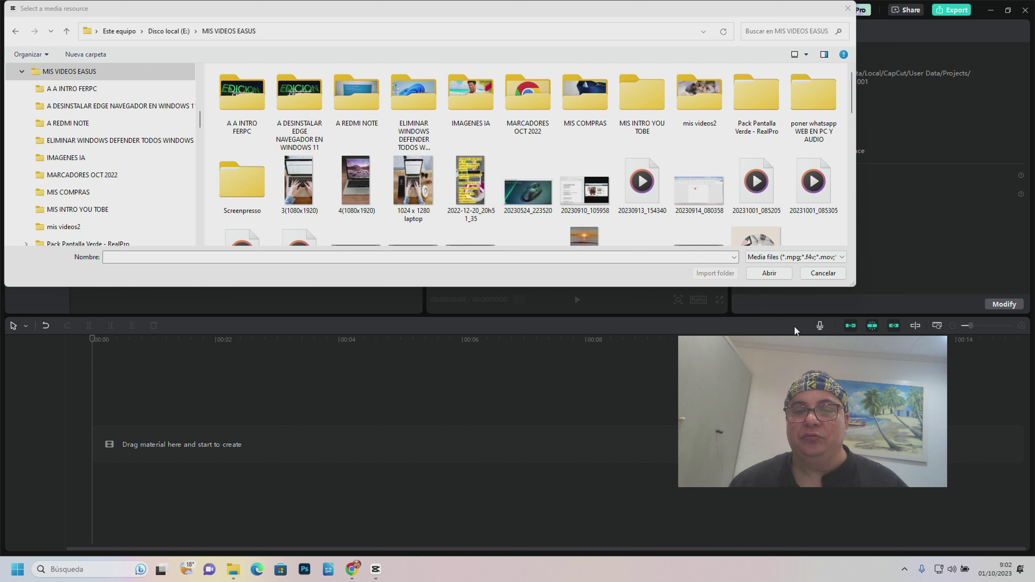
{"action": "left_click_drag", "start_coordinate": [799, 286], "coordinate": [817, 449]}
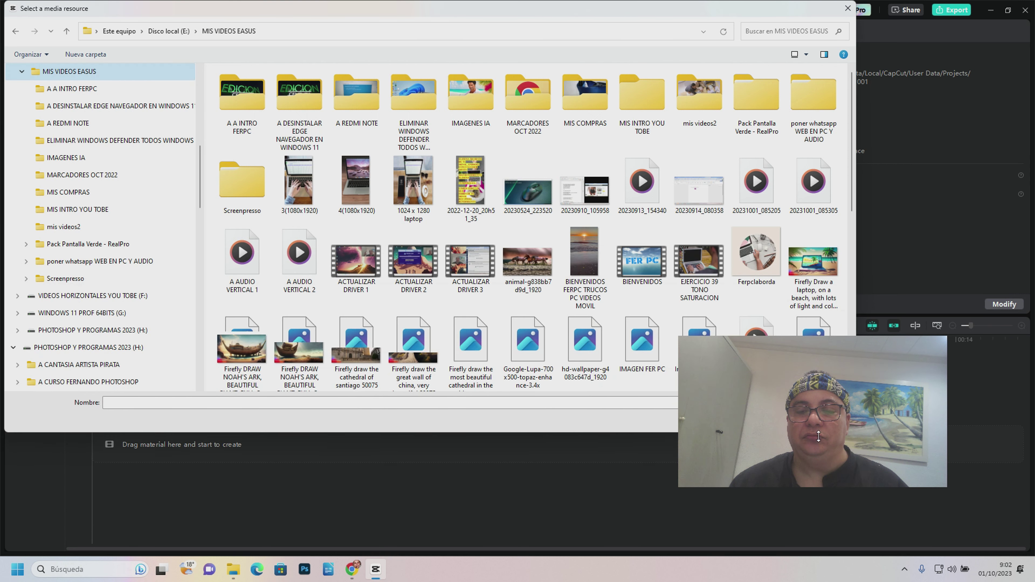
{"action": "left_click", "coordinate": [905, 571]}
{"action": "right_click", "coordinate": [926, 519]}
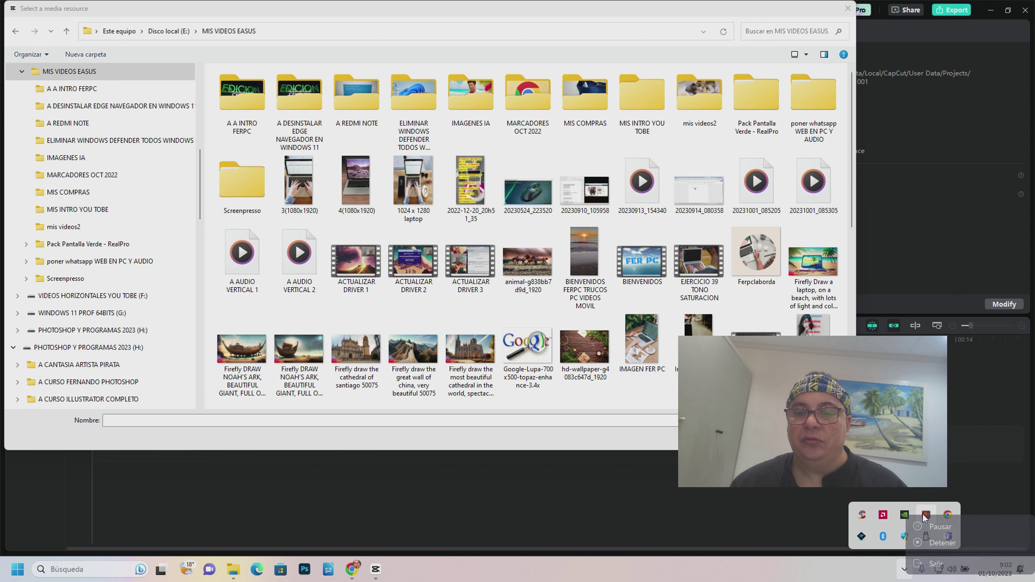
{"action": "left_click", "coordinate": [934, 527]}
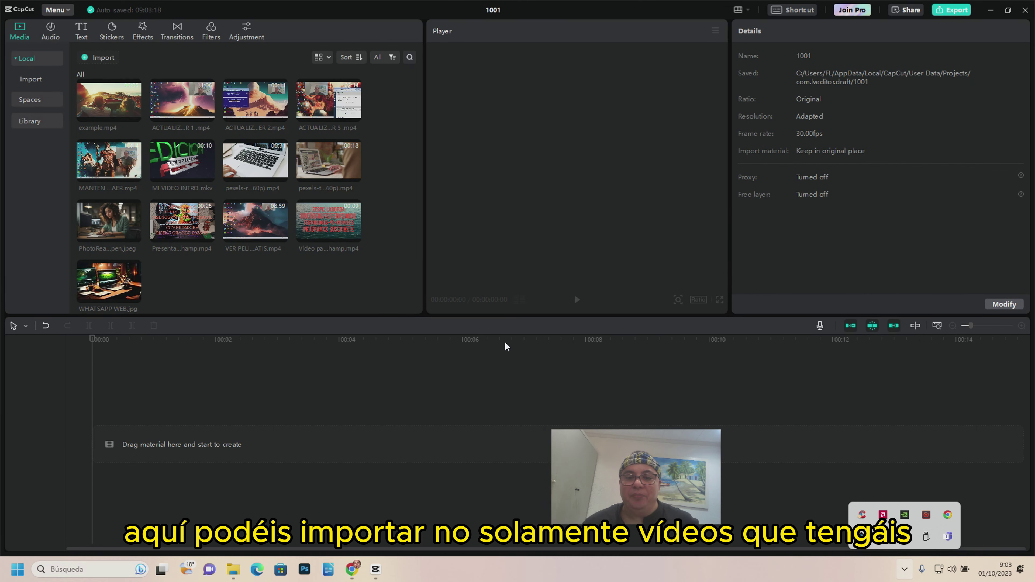
{"action": "mouse_move", "coordinate": [110, 105]}
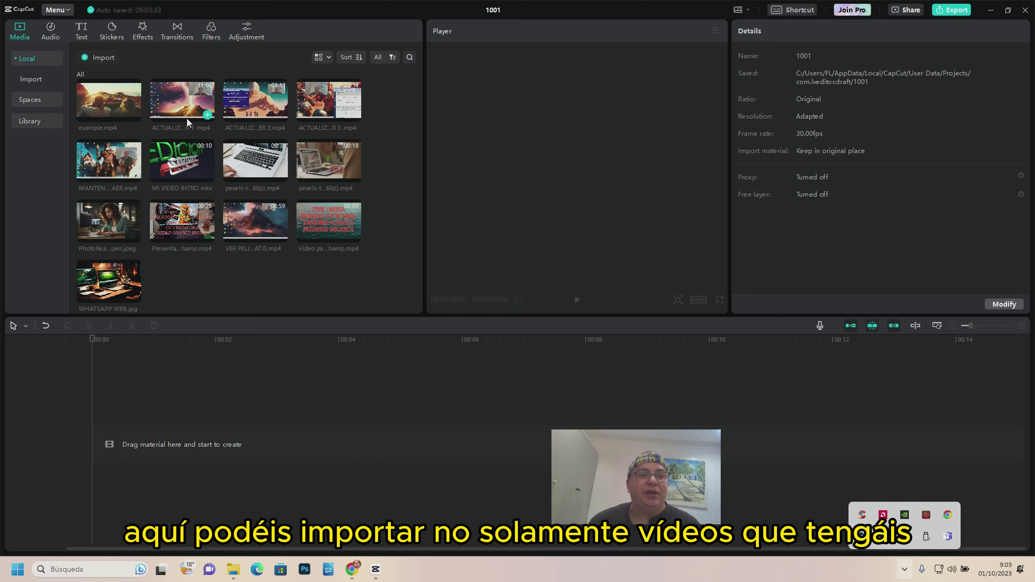
Open the import file picker in the IMAGENES IA folder.
{"action": "left_click", "coordinate": [105, 57]}
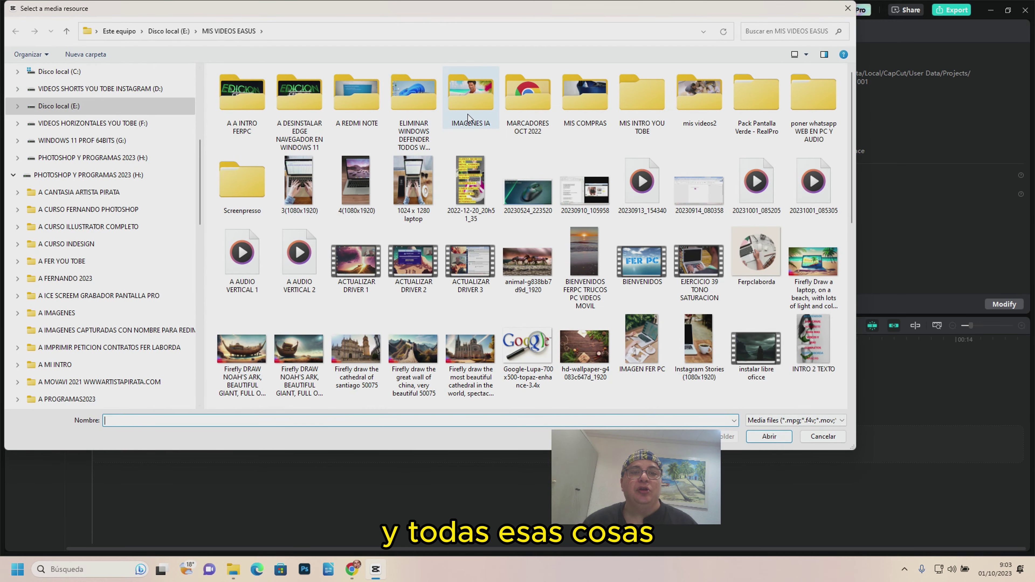
{"action": "double_click", "coordinate": [459, 139]}
{"action": "scroll", "coordinate": [540, 257], "scroll_direction": "down", "scroll_amount": 3}
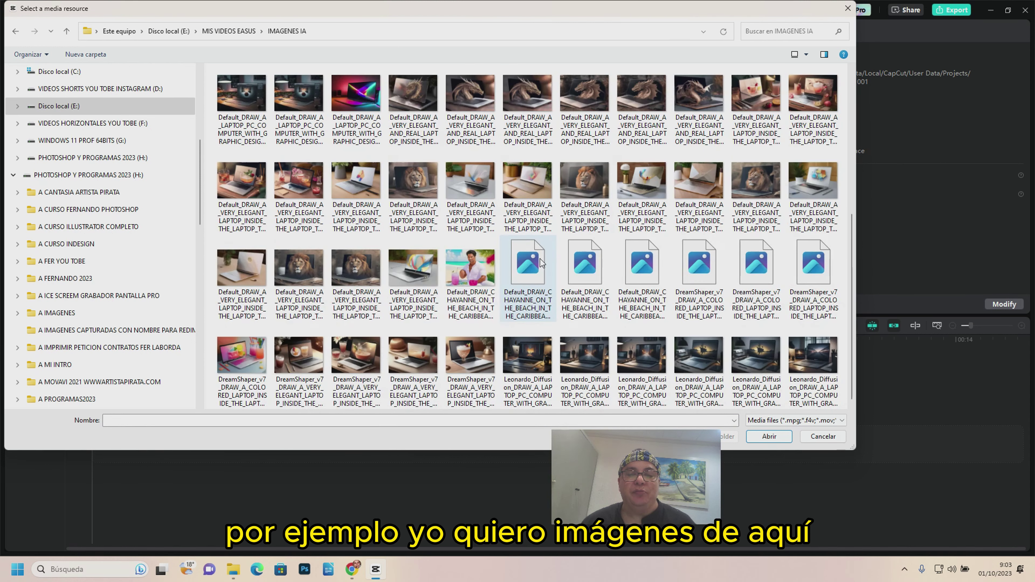
Select six laptop images, including the lion and dragon ones, and import them.
{"action": "left_click", "coordinate": [535, 348]}
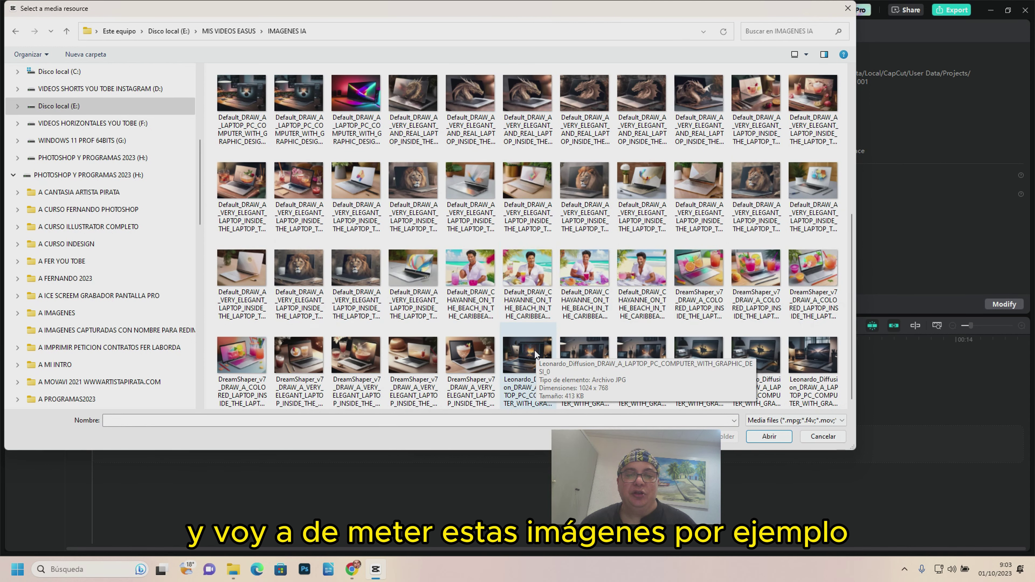
{"action": "left_click", "coordinate": [571, 362], "text": "ctrl"}
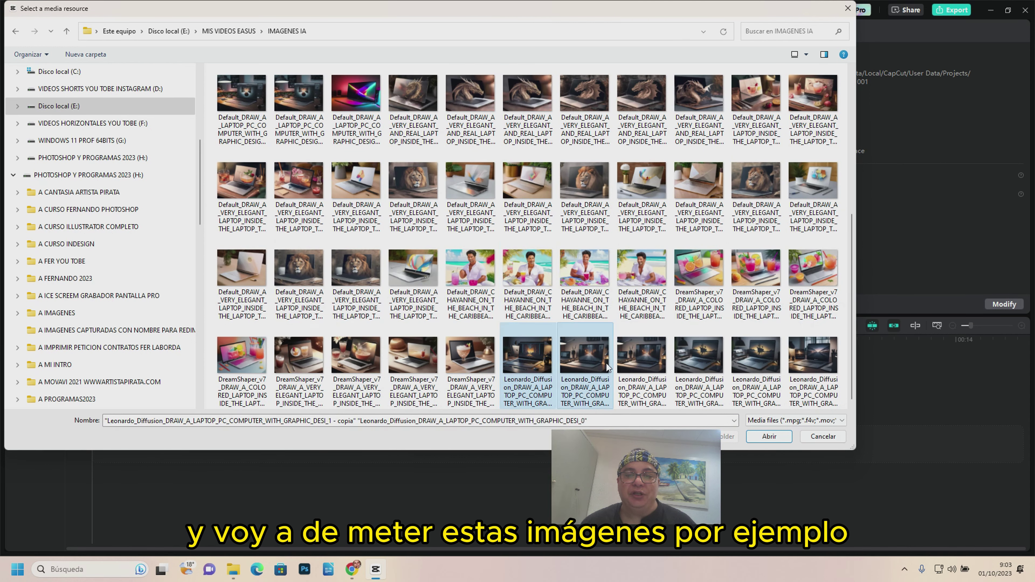
{"action": "left_click", "coordinate": [635, 367], "text": "ctrl"}
{"action": "left_click", "coordinate": [343, 273], "text": "ctrl"}
{"action": "left_click", "coordinate": [353, 361], "text": "ctrl"}
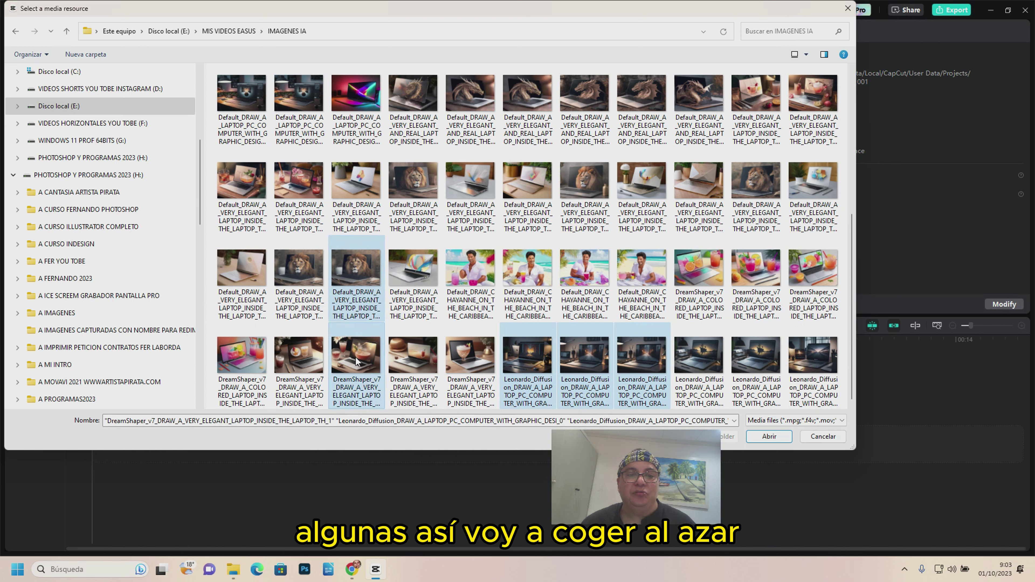
{"action": "left_click", "coordinate": [354, 360], "text": "ctrl"}
{"action": "left_click", "coordinate": [806, 365], "text": "ctrl"}
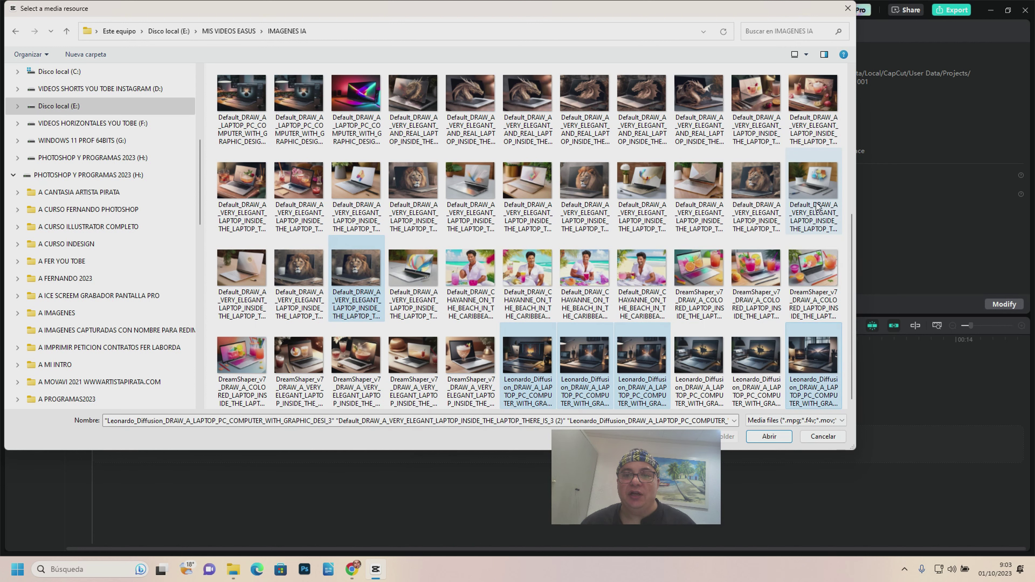
{"action": "left_click_drag", "start_coordinate": [850, 269], "coordinate": [845, 181]}
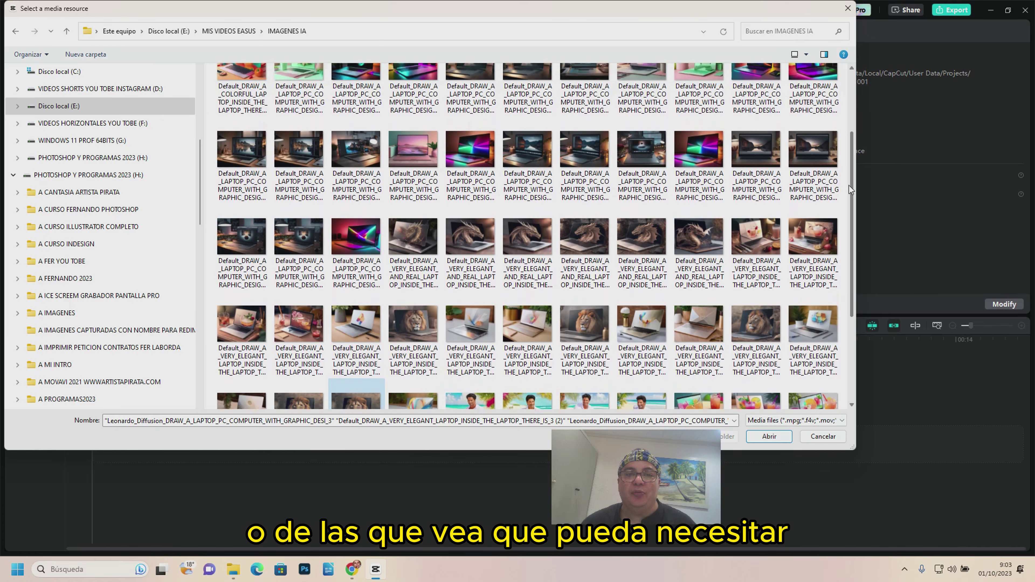
{"action": "left_click", "coordinate": [527, 261], "text": "ctrl"}
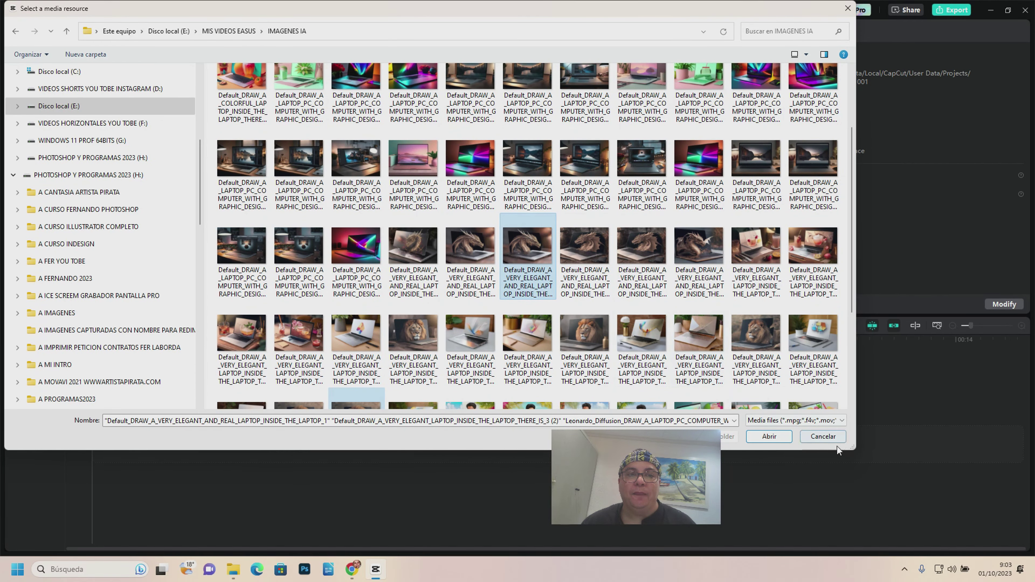
{"action": "left_click", "coordinate": [768, 436]}
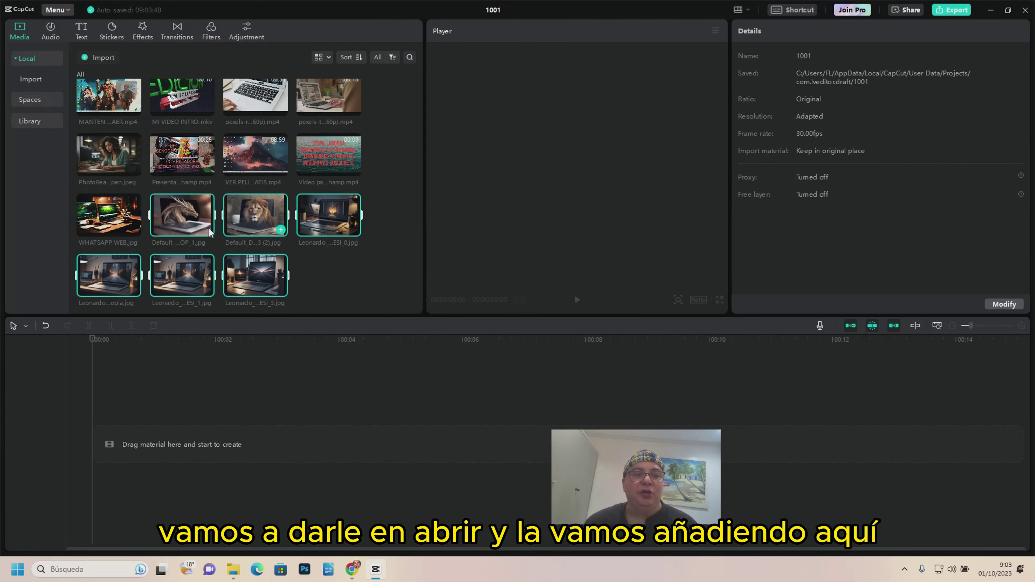
Place the intro clip on the timeline, trim it to about 5 seconds, and add a second copy.
{"action": "scroll", "coordinate": [176, 188], "scroll_direction": "up", "scroll_amount": 2}
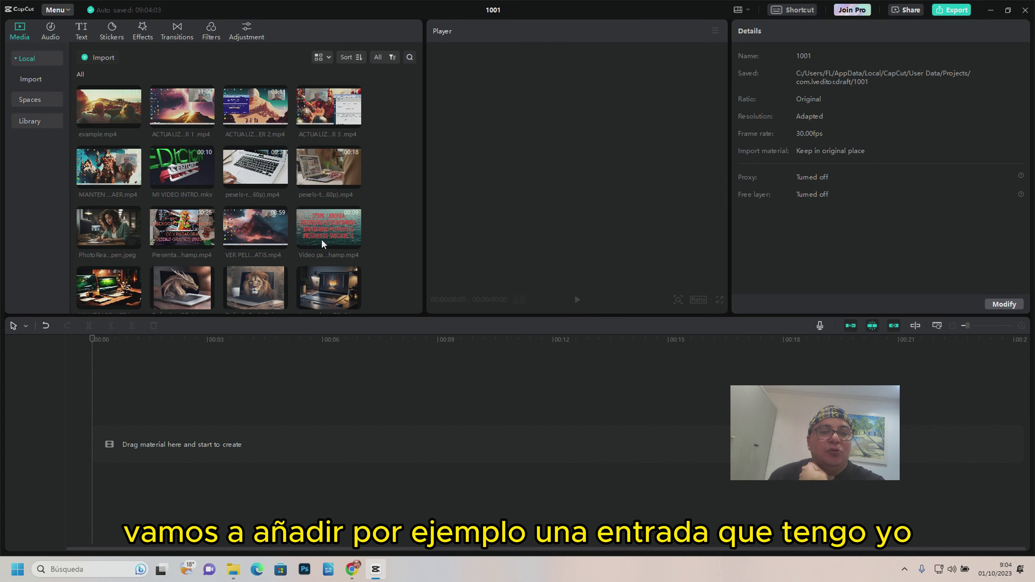
{"action": "left_click_drag", "start_coordinate": [318, 235], "coordinate": [114, 438]}
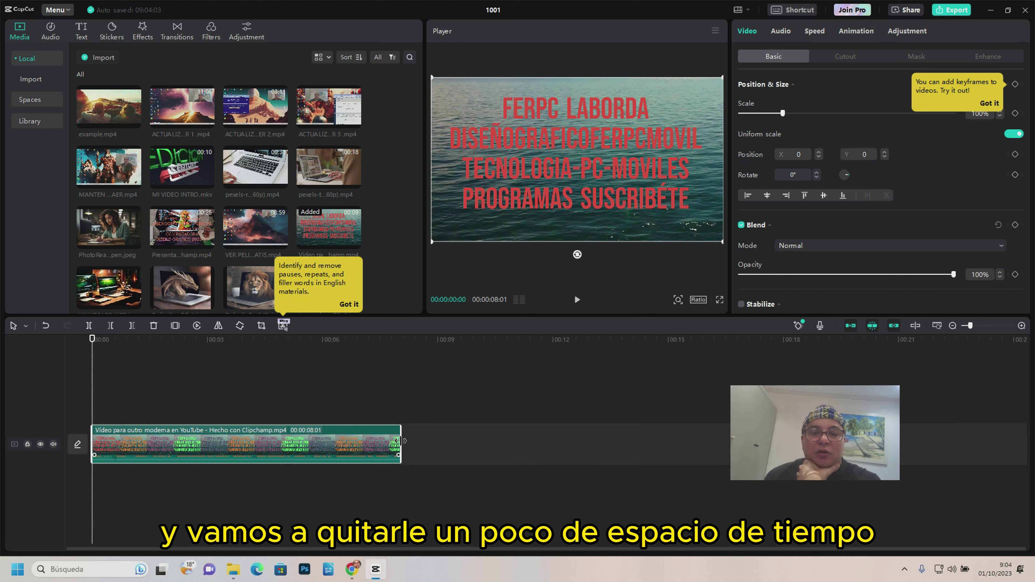
{"action": "left_click_drag", "start_coordinate": [404, 440], "coordinate": [292, 443]}
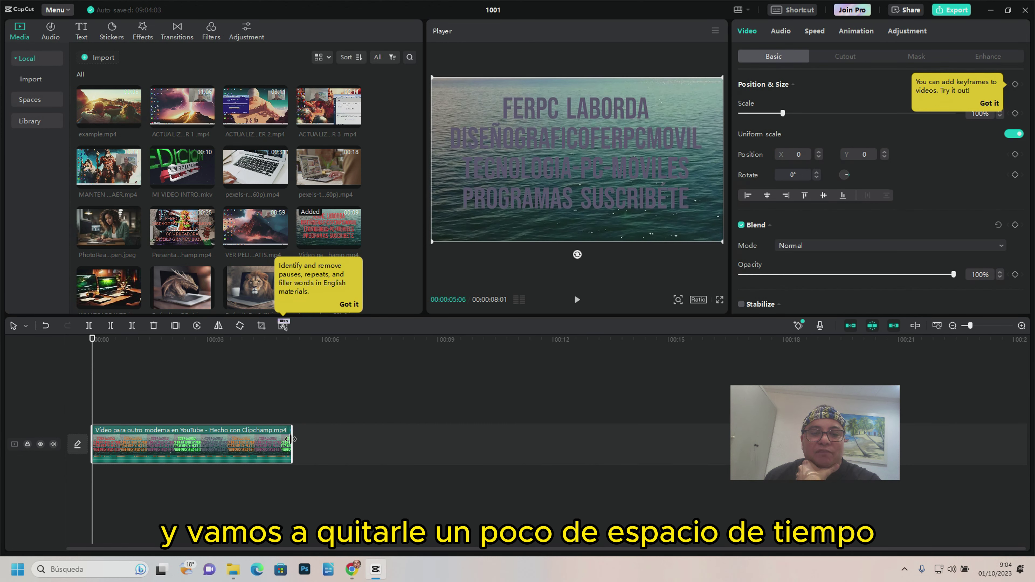
{"action": "left_click_drag", "start_coordinate": [332, 256], "coordinate": [296, 443]}
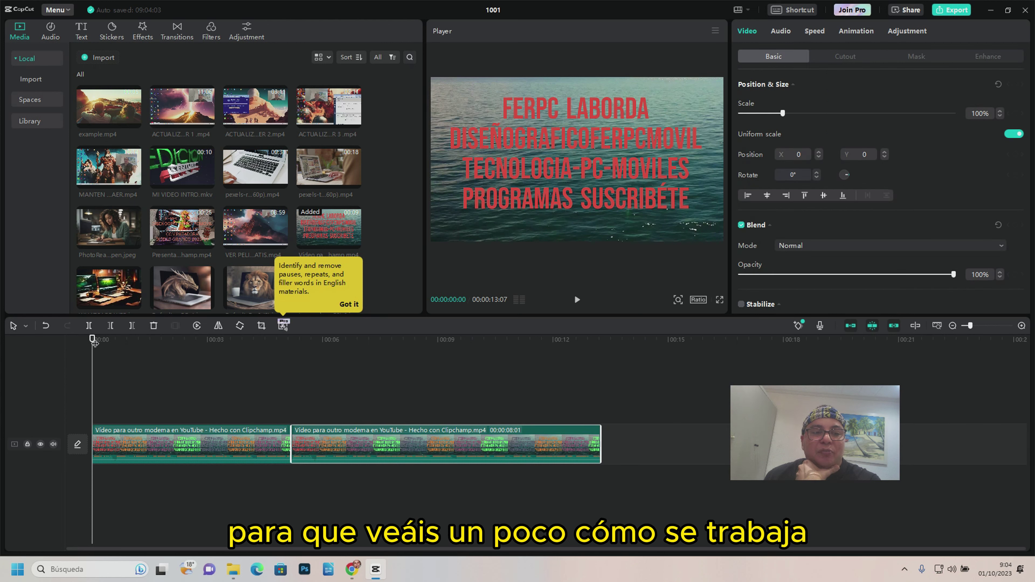
Extract the second copy's audio onto its own track and delete its video.
{"action": "left_click_drag", "start_coordinate": [95, 344], "coordinate": [317, 339]}
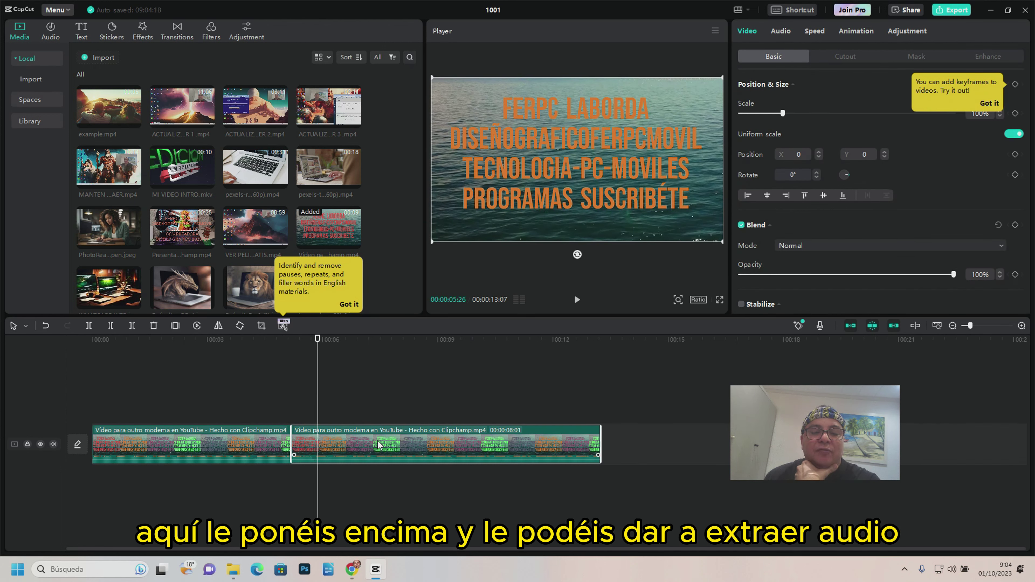
{"action": "right_click", "coordinate": [378, 444]}
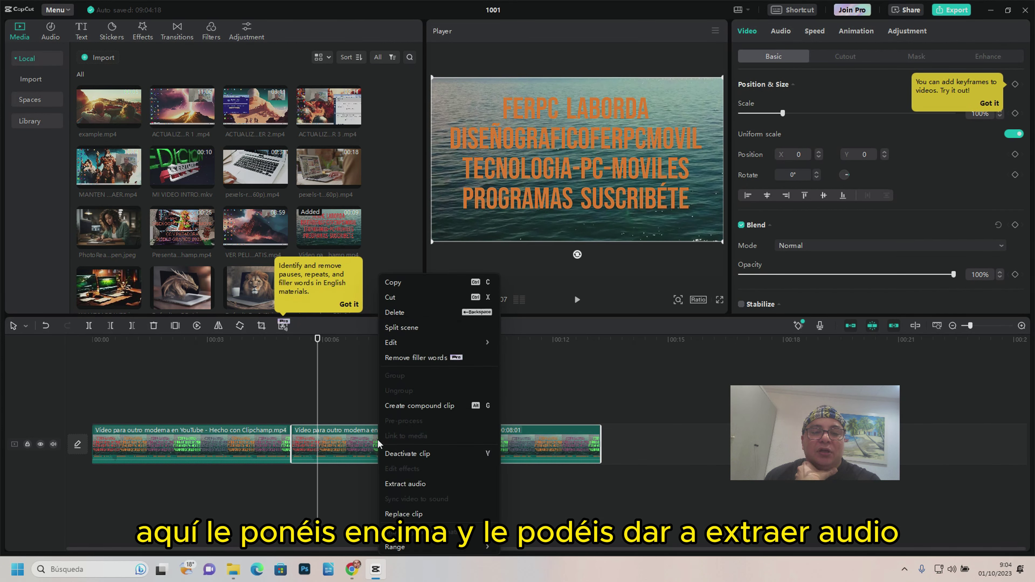
{"action": "left_click", "coordinate": [404, 484]}
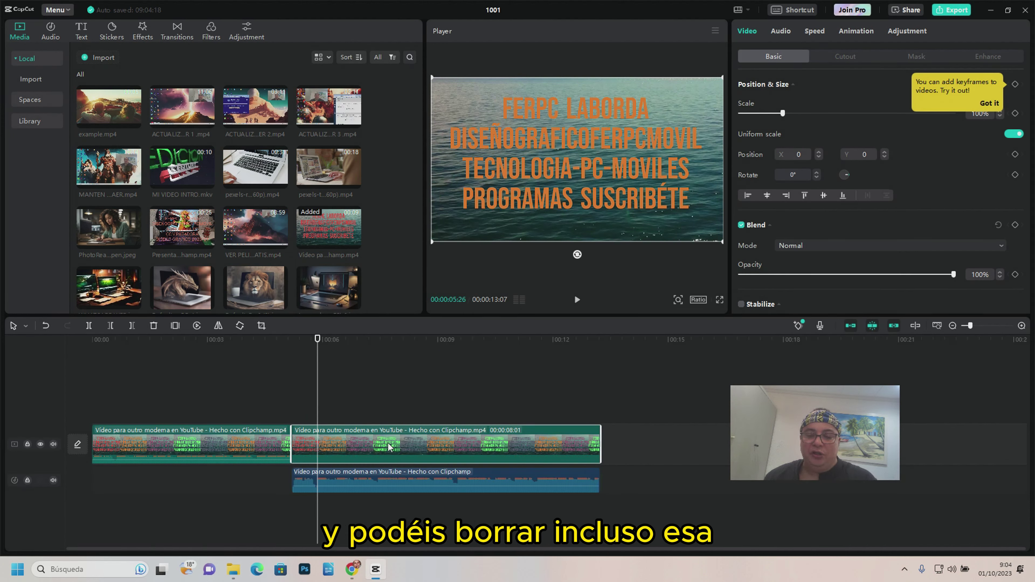
{"action": "key", "text": "Delete"}
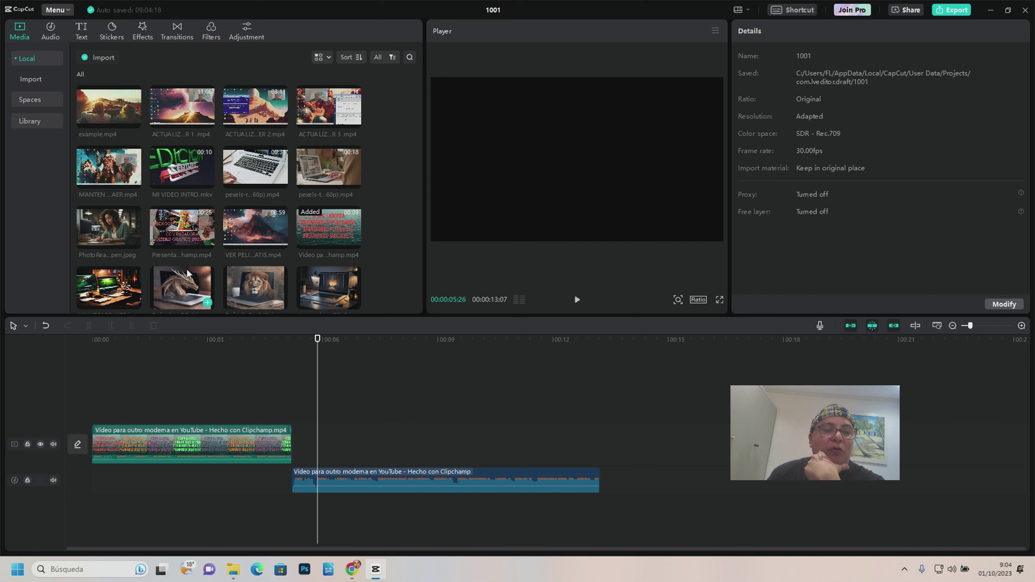
Add the Leonardo laptop image after the intro, lengthen it to 8 seconds, scale 135%, set 16:9.
{"action": "scroll", "coordinate": [188, 272], "scroll_direction": "down", "scroll_amount": 2}
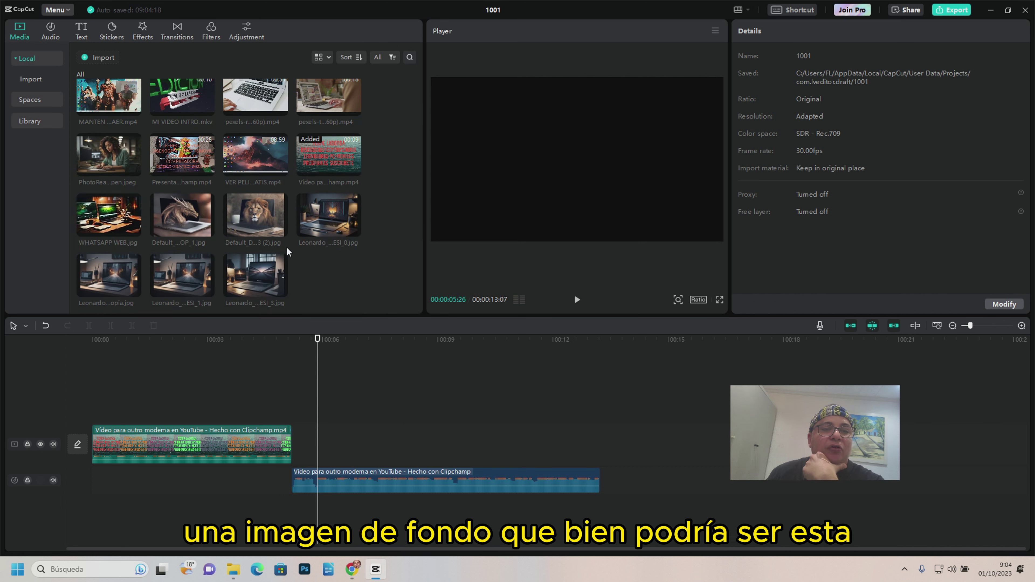
{"action": "left_click_drag", "start_coordinate": [326, 216], "coordinate": [295, 444]}
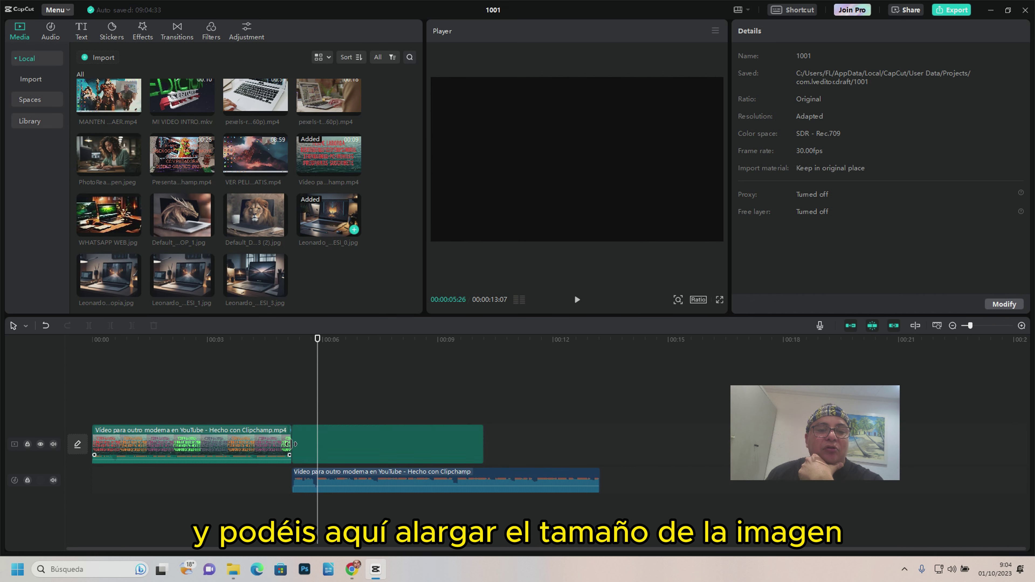
{"action": "left_click_drag", "start_coordinate": [483, 442], "coordinate": [601, 442]}
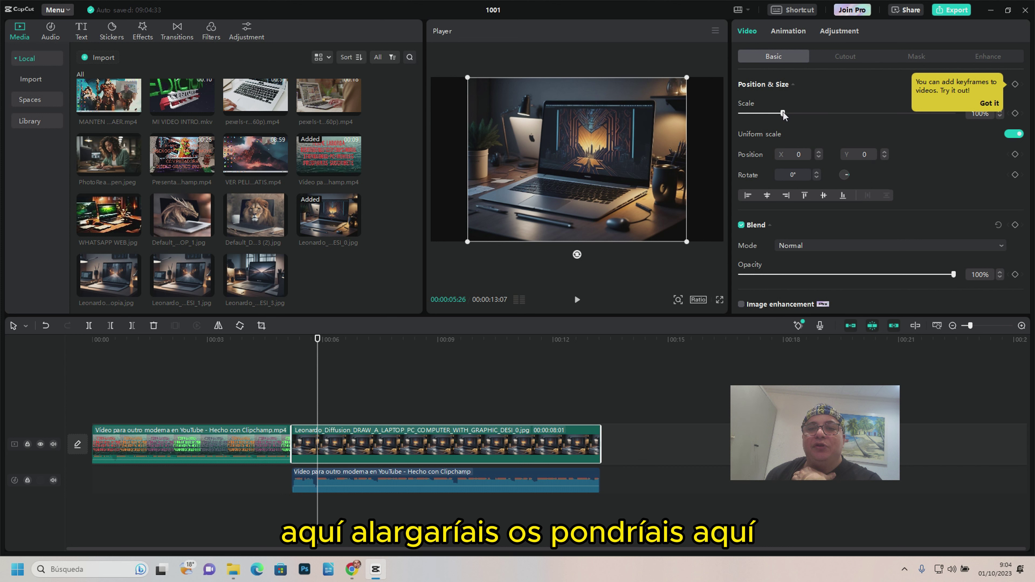
{"action": "left_click_drag", "start_coordinate": [782, 114], "coordinate": [797, 114]}
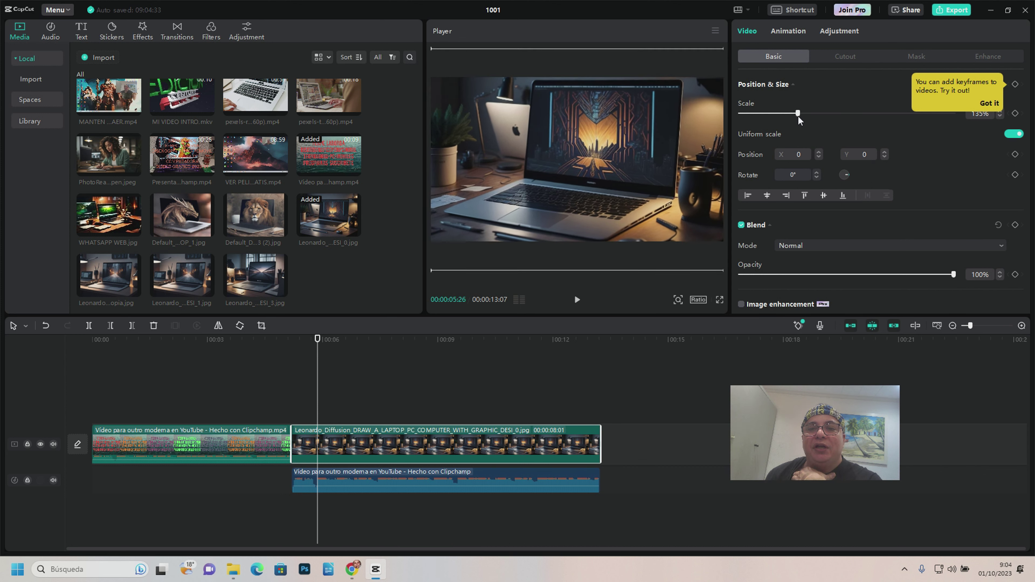
{"action": "left_click", "coordinate": [698, 302]}
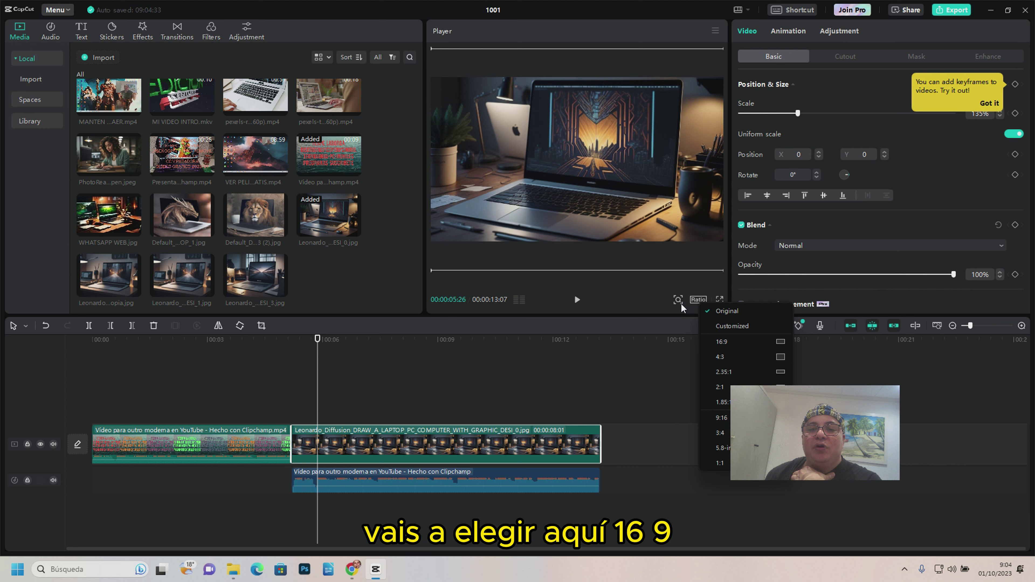
{"action": "left_click", "coordinate": [719, 349]}
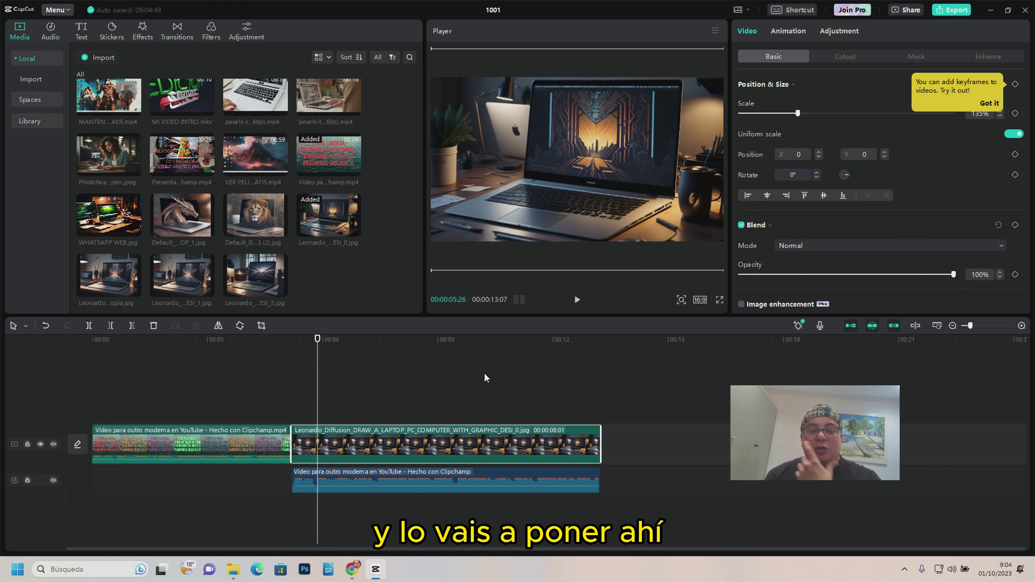
Place a Default text title above the laptop image clip, then return to Media.
{"action": "left_click", "coordinate": [84, 33]}
{"action": "mouse_move", "coordinate": [94, 98]}
{"action": "left_mouse_down"}
{"action": "mouse_move", "coordinate": [322, 398]}
{"action": "mouse_move", "coordinate": [403, 422]}
{"action": "mouse_move", "coordinate": [592, 423]}
{"action": "left_mouse_up"}
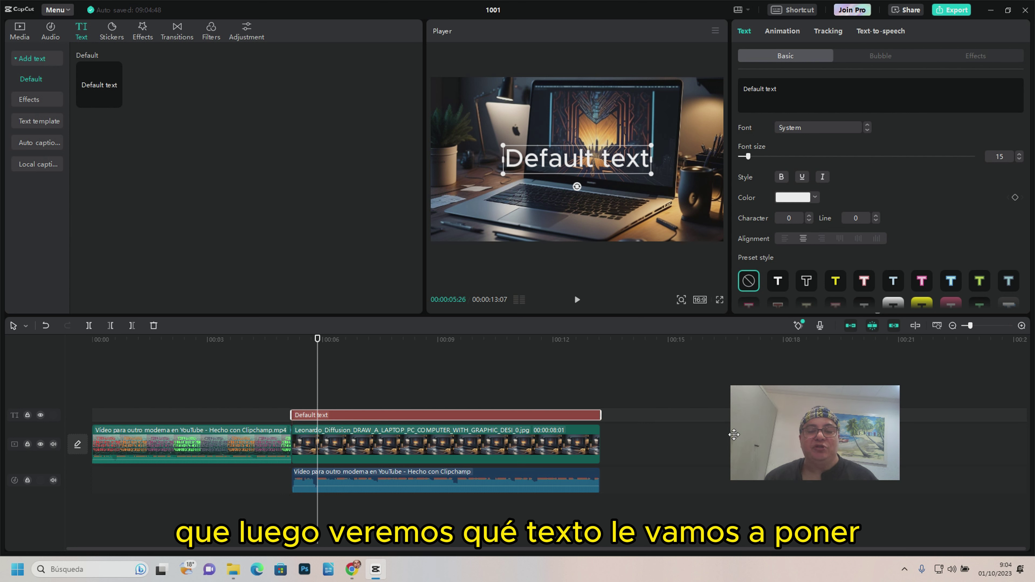
{"action": "left_click_drag", "start_coordinate": [826, 462], "coordinate": [220, 521]}
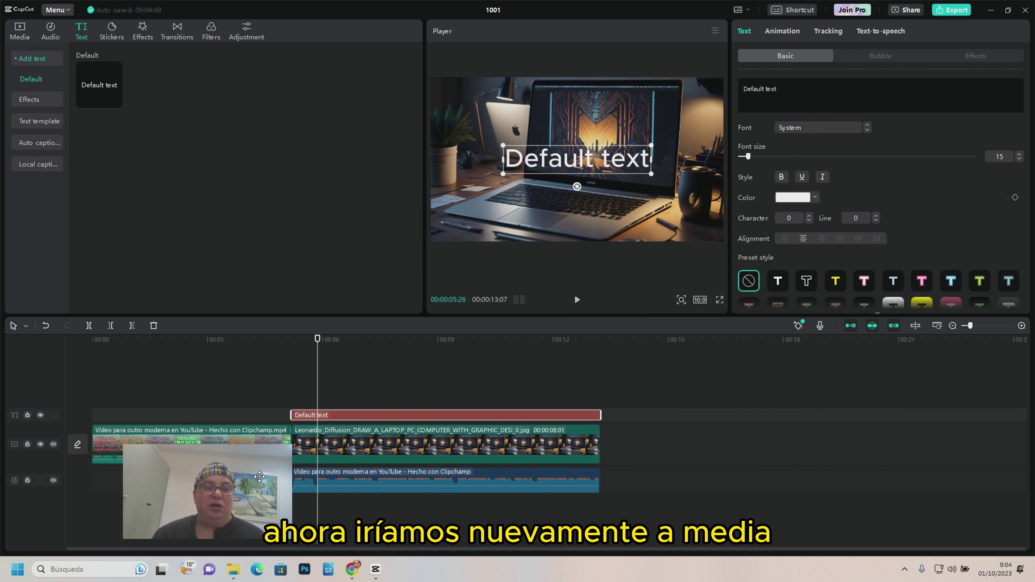
{"action": "left_click", "coordinate": [19, 29]}
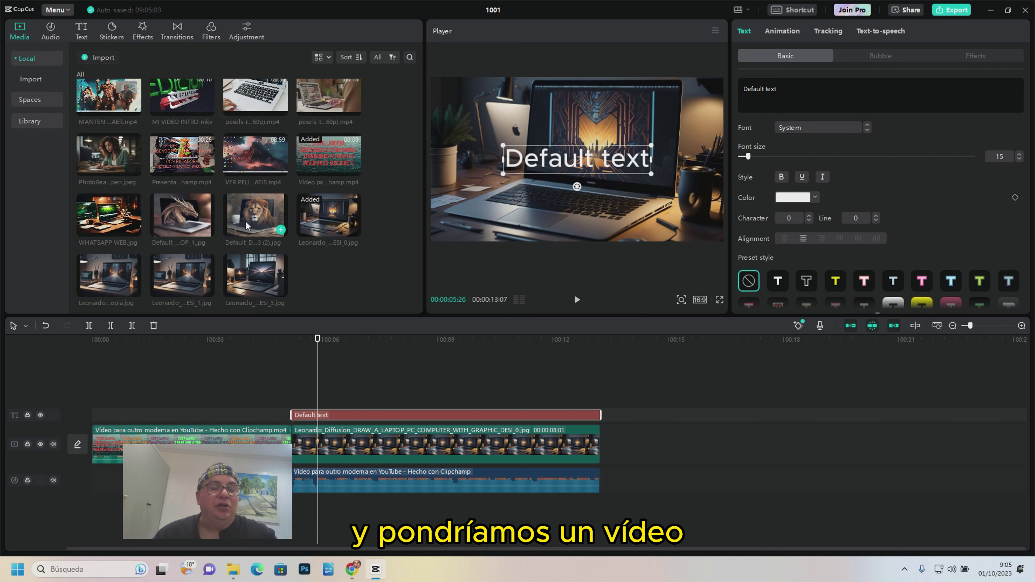
{"action": "scroll", "coordinate": [244, 205], "scroll_direction": "up", "scroll_amount": 2}
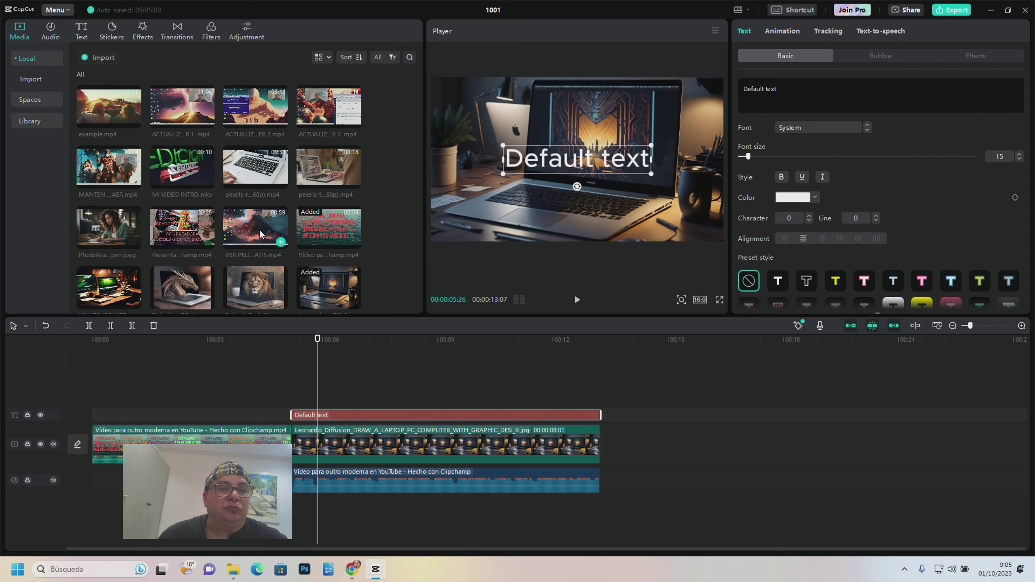
Append the VER PELIS EN ESPAÑOL Y CANALES GRATIS video after the laptop image and preview its opening.
{"action": "left_click_drag", "start_coordinate": [253, 231], "coordinate": [598, 449]}
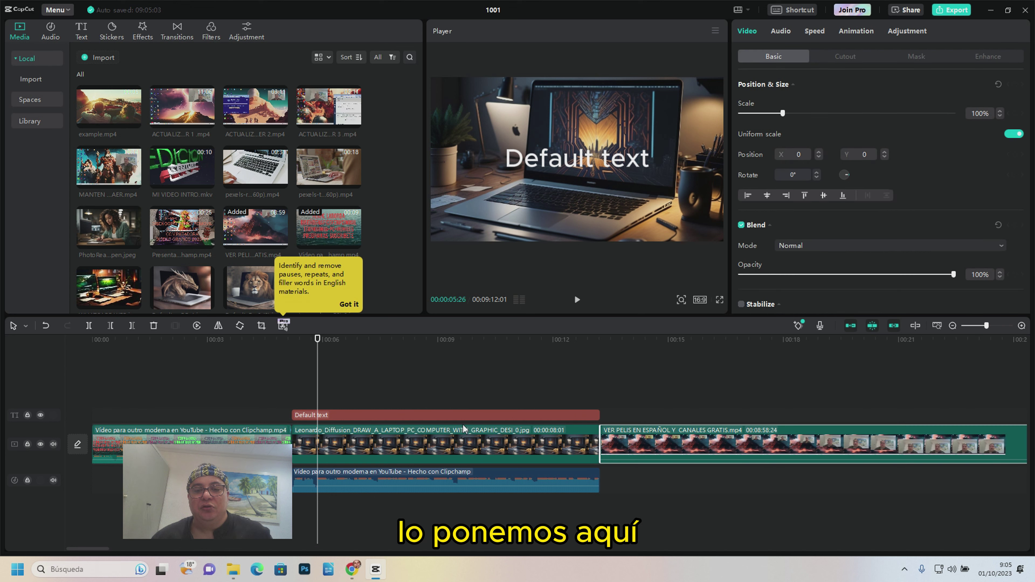
{"action": "left_click_drag", "start_coordinate": [319, 342], "coordinate": [356, 340]}
{"action": "left_click_drag", "start_coordinate": [579, 383], "coordinate": [612, 386]}
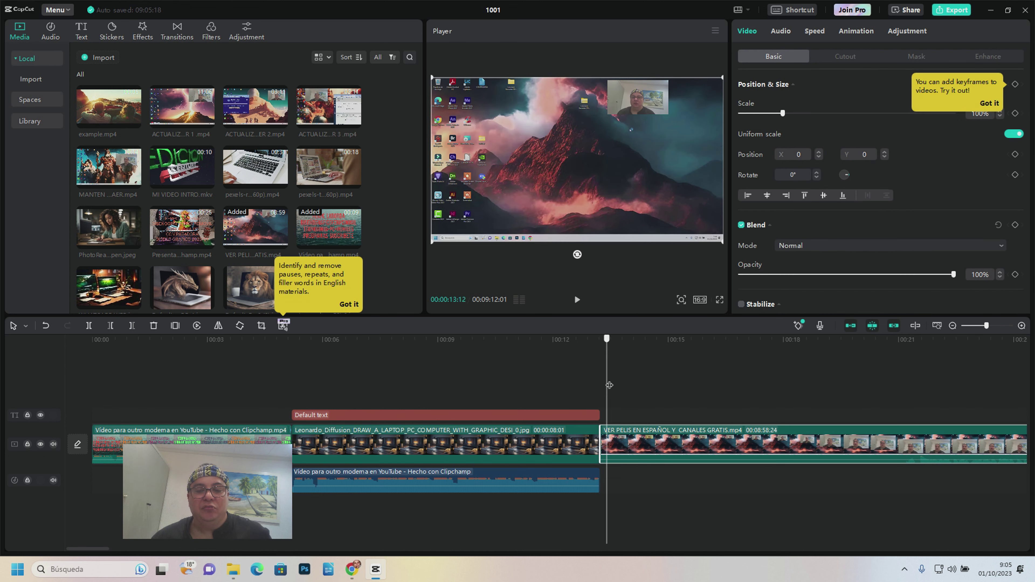
{"action": "left_click", "coordinate": [577, 301]}
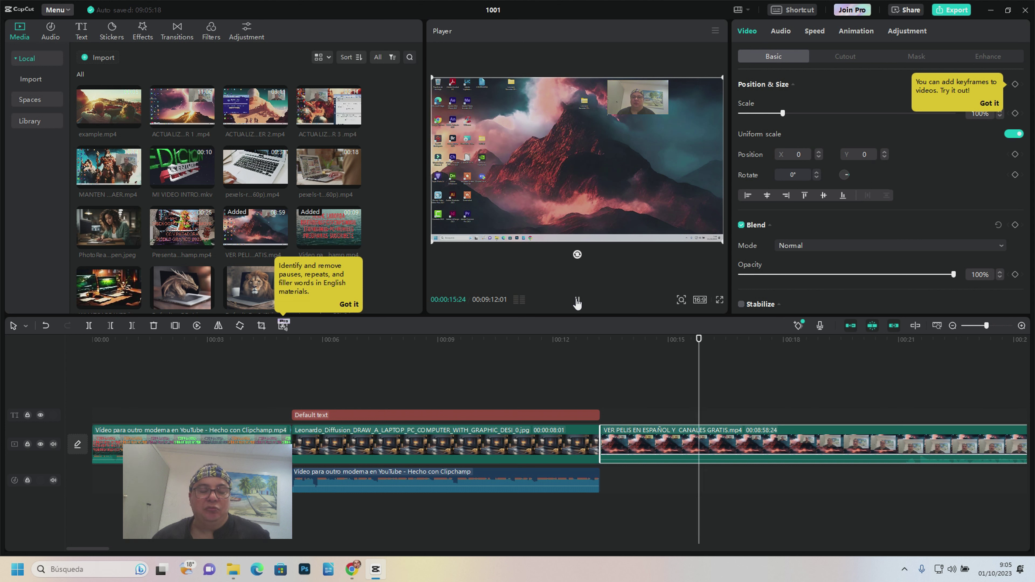
{"action": "left_click", "coordinate": [577, 301]}
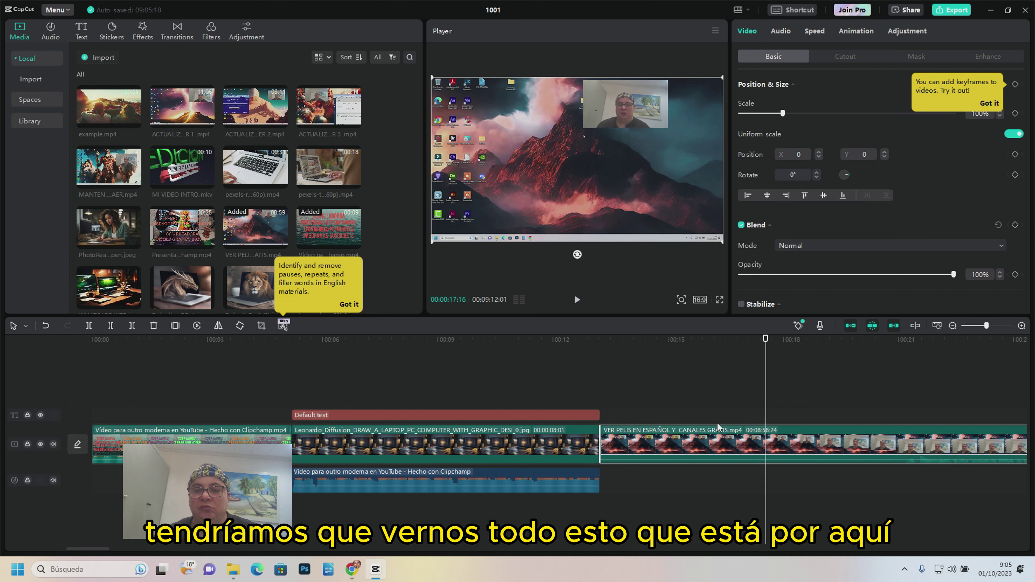
{"action": "left_click_drag", "start_coordinate": [766, 351], "coordinate": [906, 372]}
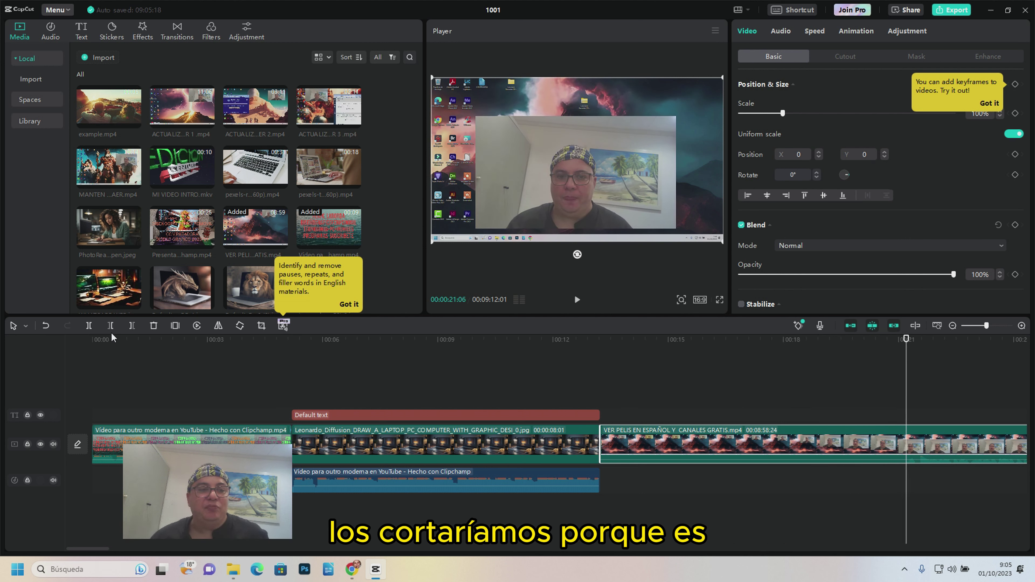
Split the VER PELIS clip at 00:21, delete the earlier piece, and play back the join.
{"action": "left_click", "coordinate": [89, 325]}
{"action": "left_click", "coordinate": [714, 436]}
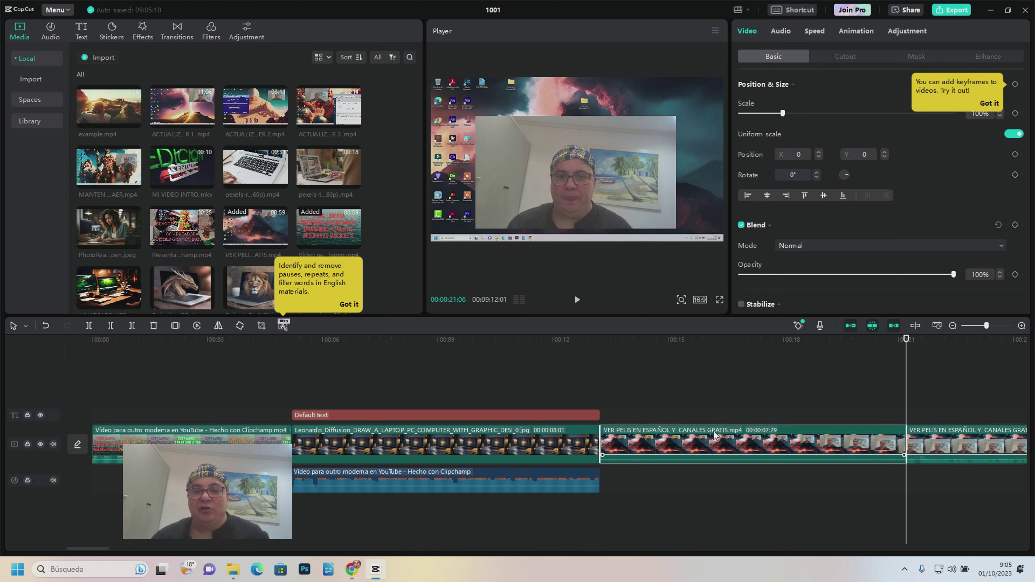
{"action": "left_click", "coordinate": [153, 326]}
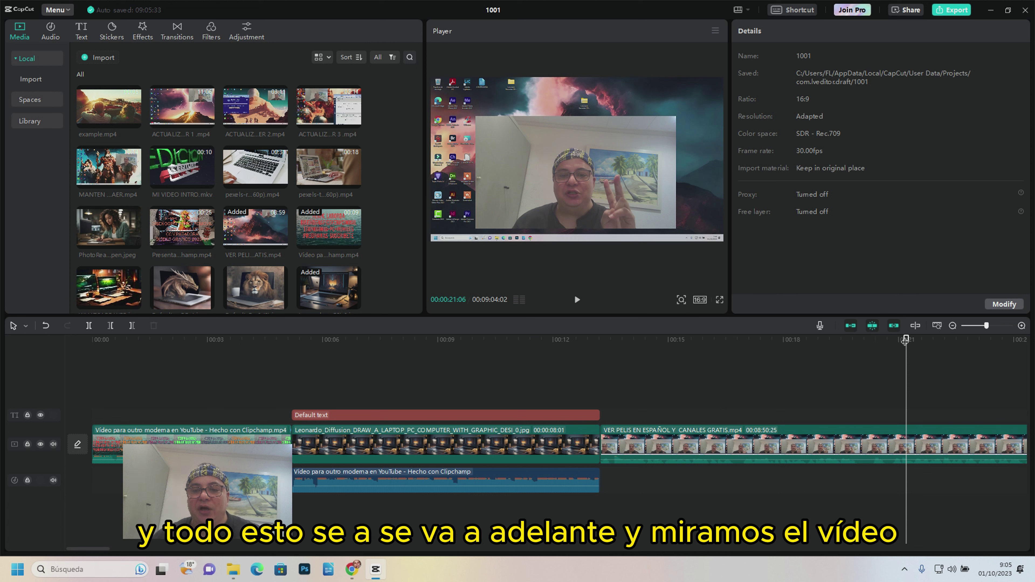
{"action": "mouse_move", "coordinate": [906, 341]}
{"action": "left_mouse_down"}
{"action": "mouse_move", "coordinate": [606, 364]}
{"action": "mouse_move", "coordinate": [598, 356]}
{"action": "left_mouse_up"}
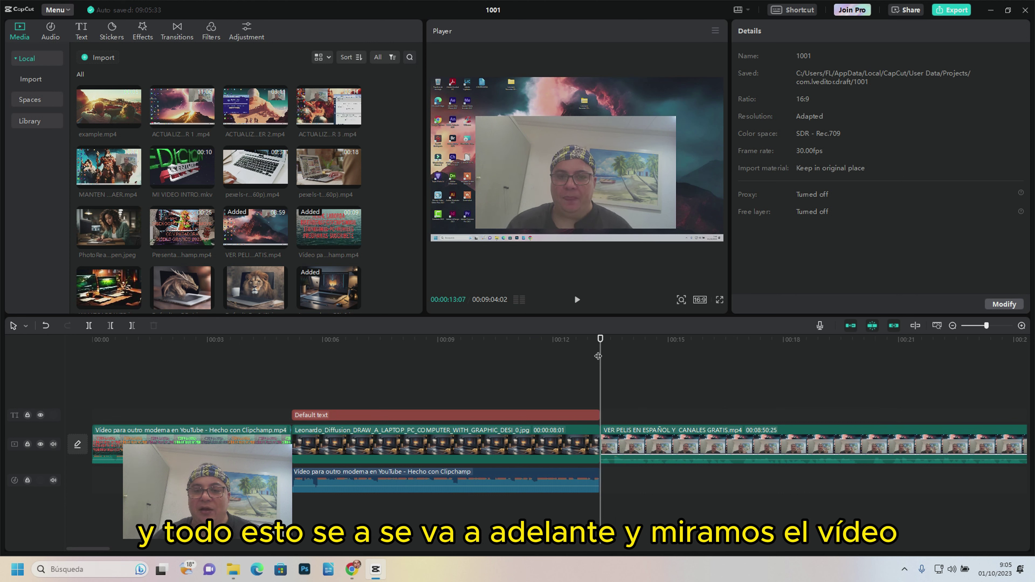
{"action": "left_click", "coordinate": [578, 302]}
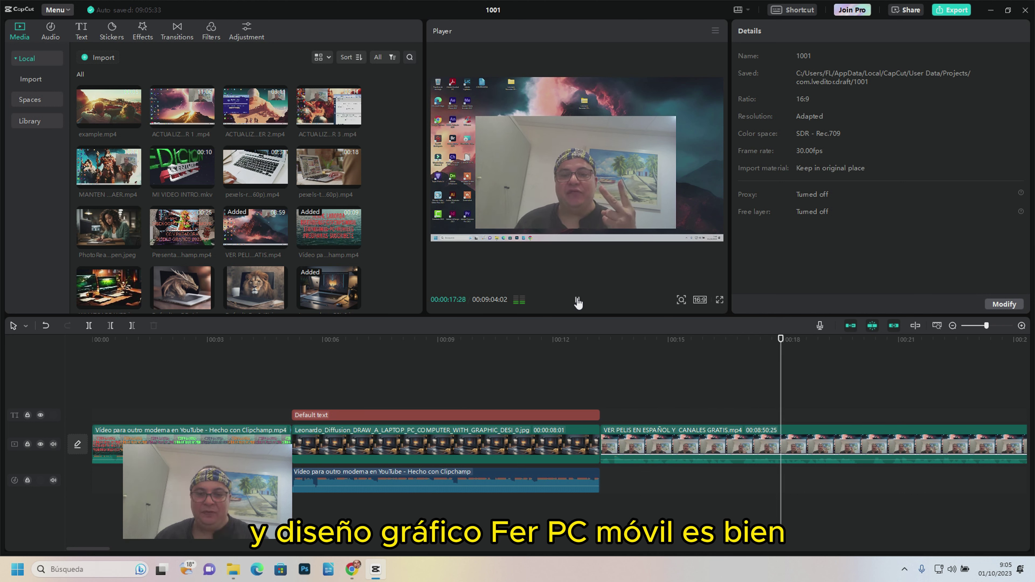
{"action": "left_click", "coordinate": [578, 303]}
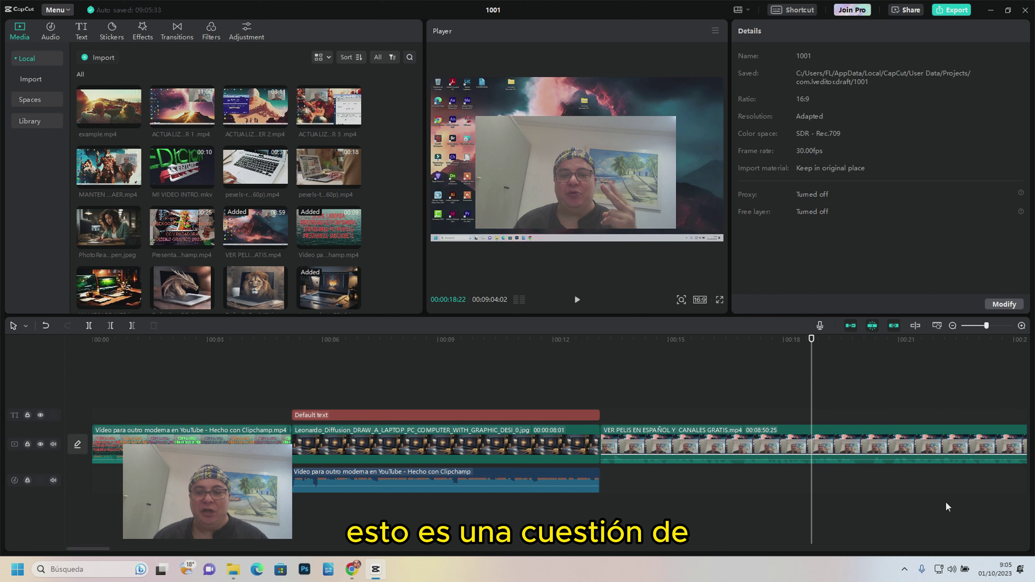
Zoom the timeline out and play back later footage of the project.
{"action": "left_click_drag", "start_coordinate": [987, 326], "coordinate": [978, 326]}
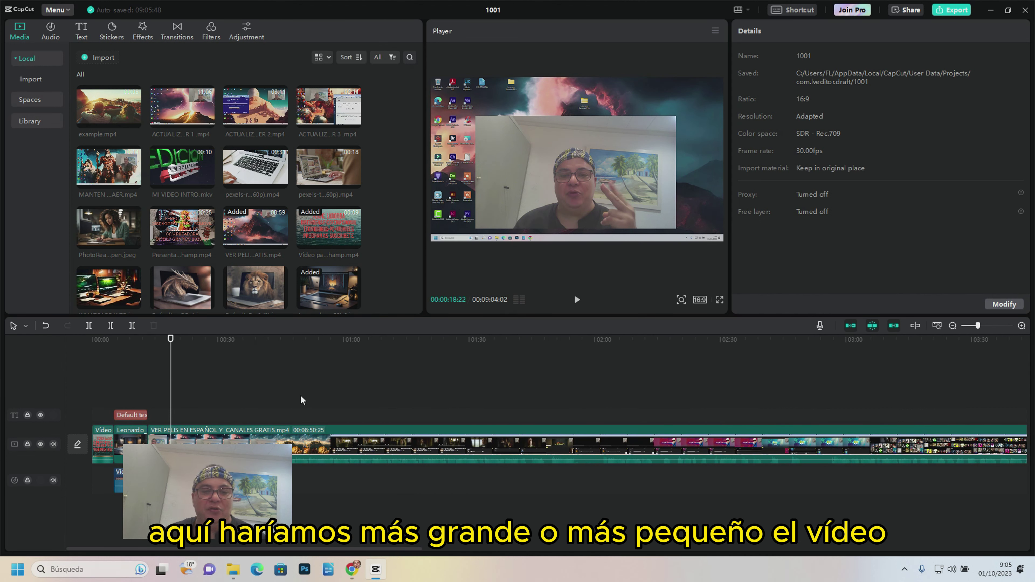
{"action": "mouse_move", "coordinate": [171, 340]}
{"action": "left_mouse_down"}
{"action": "mouse_move", "coordinate": [274, 357]}
{"action": "mouse_move", "coordinate": [246, 357]}
{"action": "left_mouse_up"}
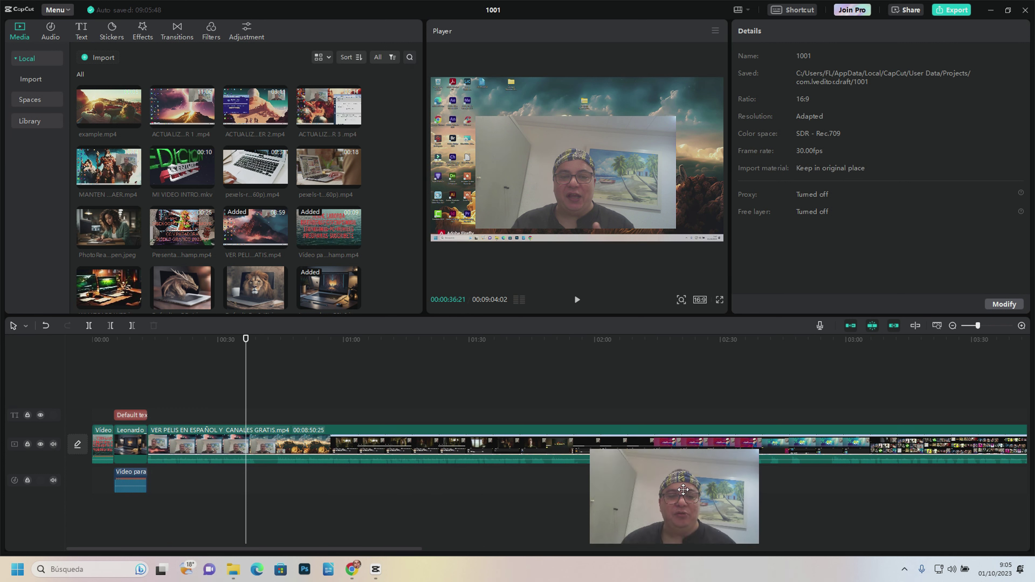
{"action": "left_click", "coordinate": [577, 300]}
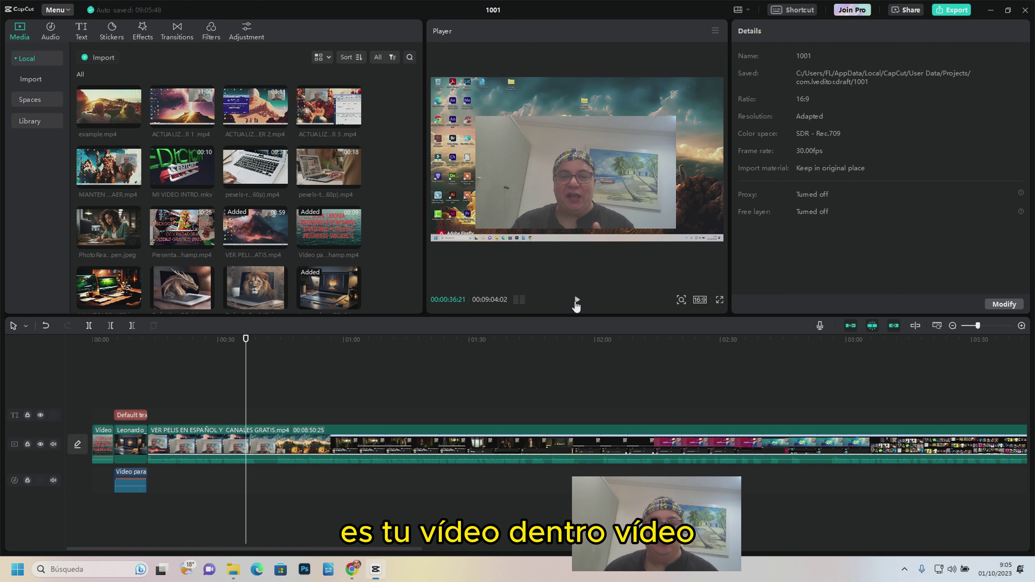
{"action": "left_click", "coordinate": [576, 302]}
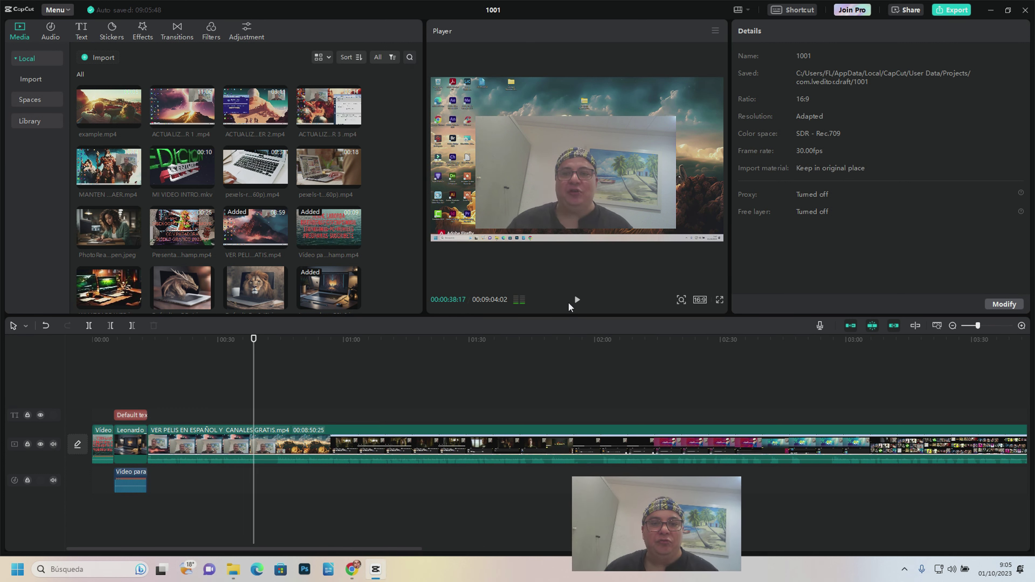
Zoom the timeline in and split the VER PELIS clip at 0:39 and 0:43.
{"action": "left_click_drag", "start_coordinate": [979, 327], "coordinate": [981, 327]}
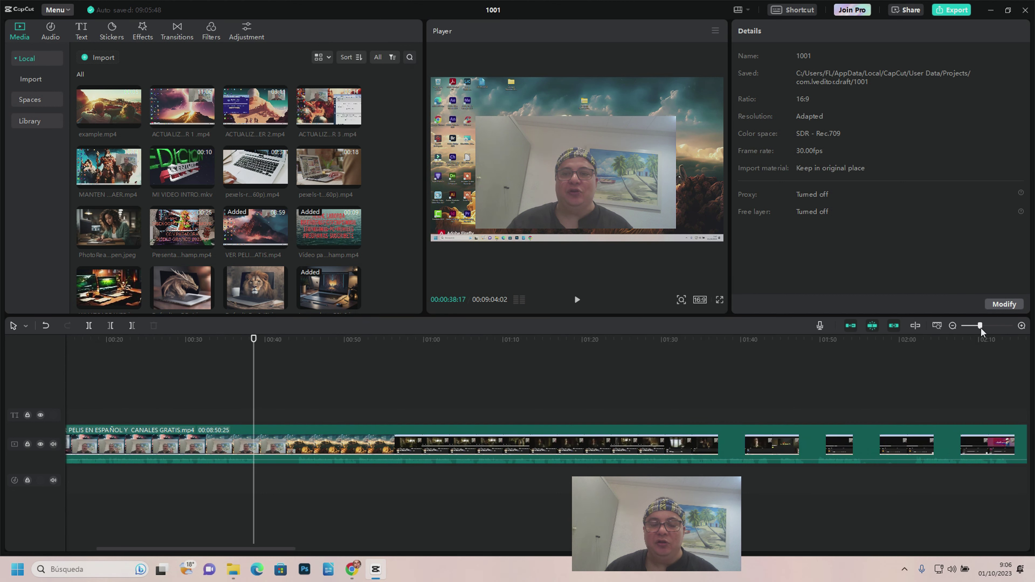
{"action": "left_click", "coordinate": [255, 339]}
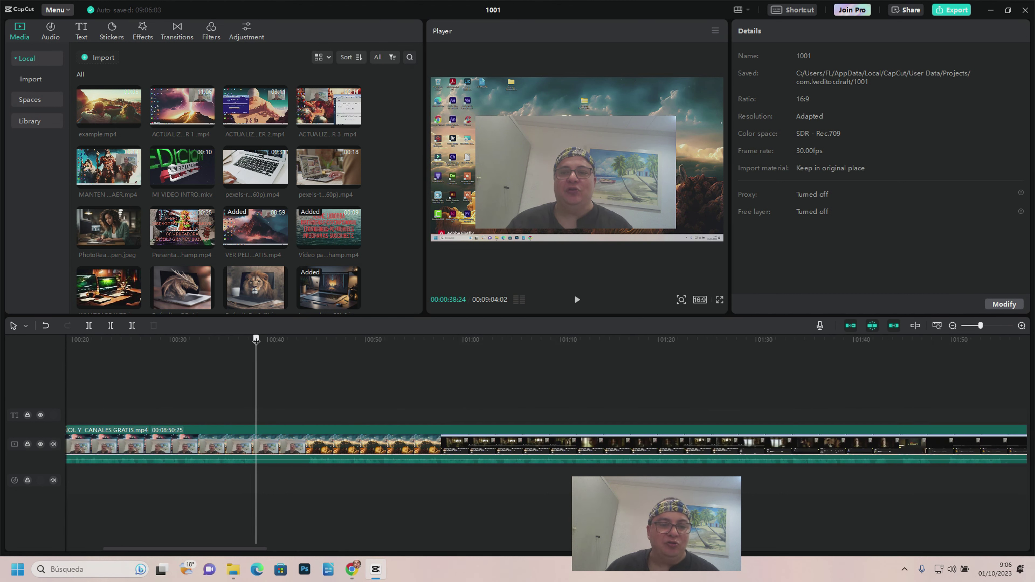
{"action": "left_click_drag", "start_coordinate": [257, 343], "coordinate": [259, 346]}
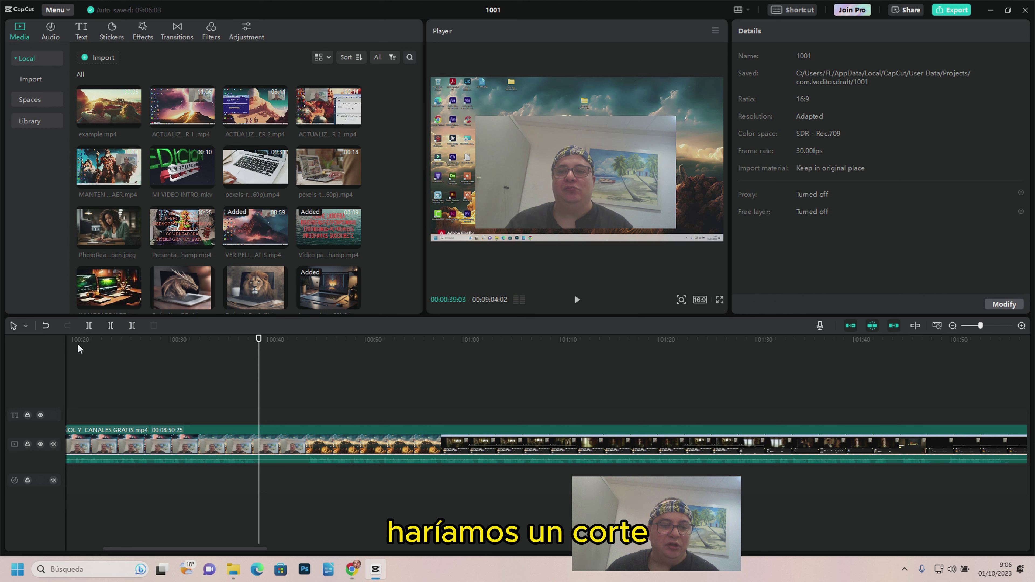
{"action": "left_click", "coordinate": [89, 326]}
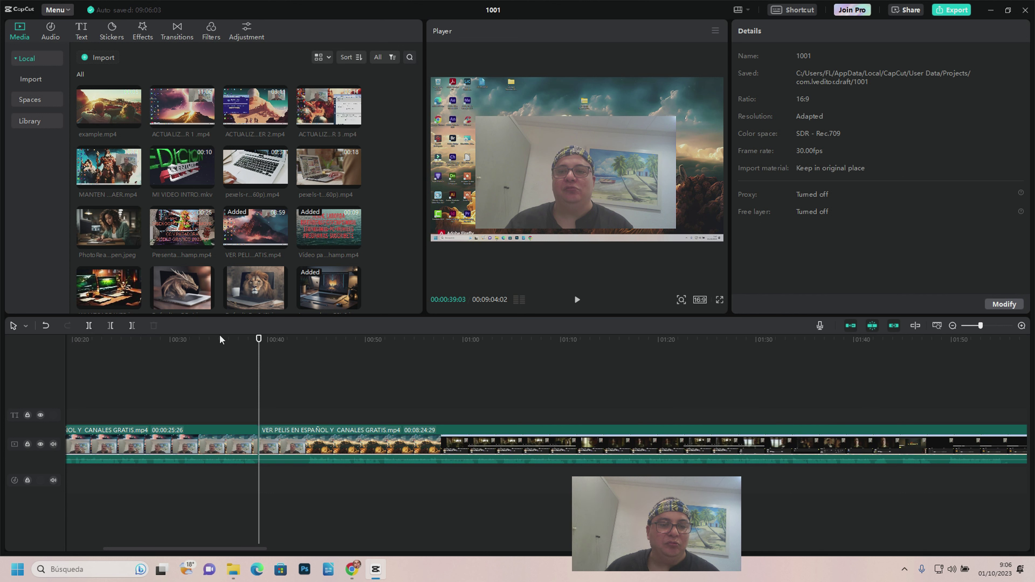
{"action": "left_click_drag", "start_coordinate": [262, 343], "coordinate": [304, 352]}
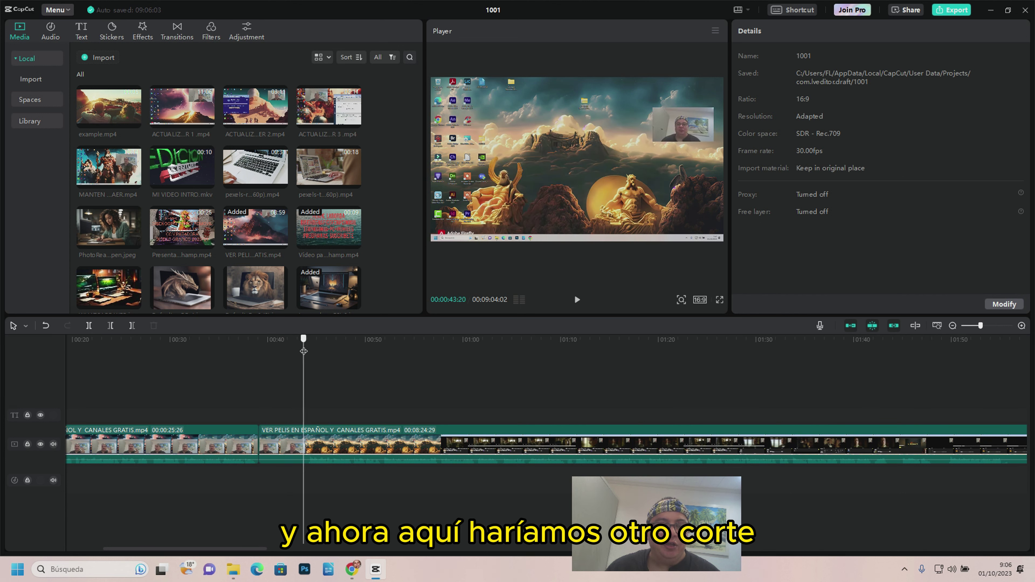
{"action": "left_click", "coordinate": [89, 326]}
Delete the short 0:39–0:43 piece and move the remaining VER PELIS clip to a new track near 1:04.
{"action": "left_click", "coordinate": [277, 440]}
{"action": "left_click", "coordinate": [278, 442]}
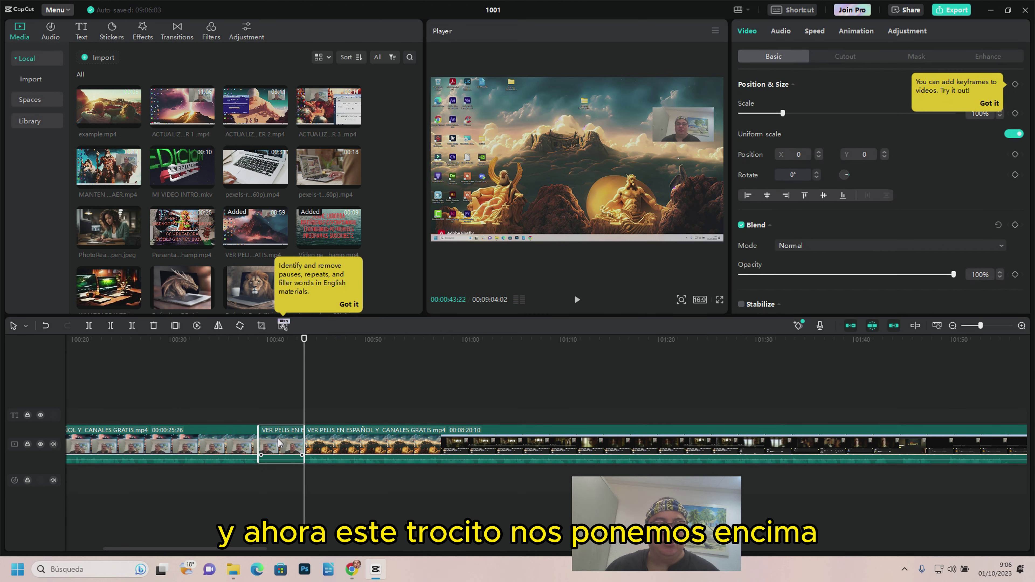
{"action": "right_click", "coordinate": [279, 442]}
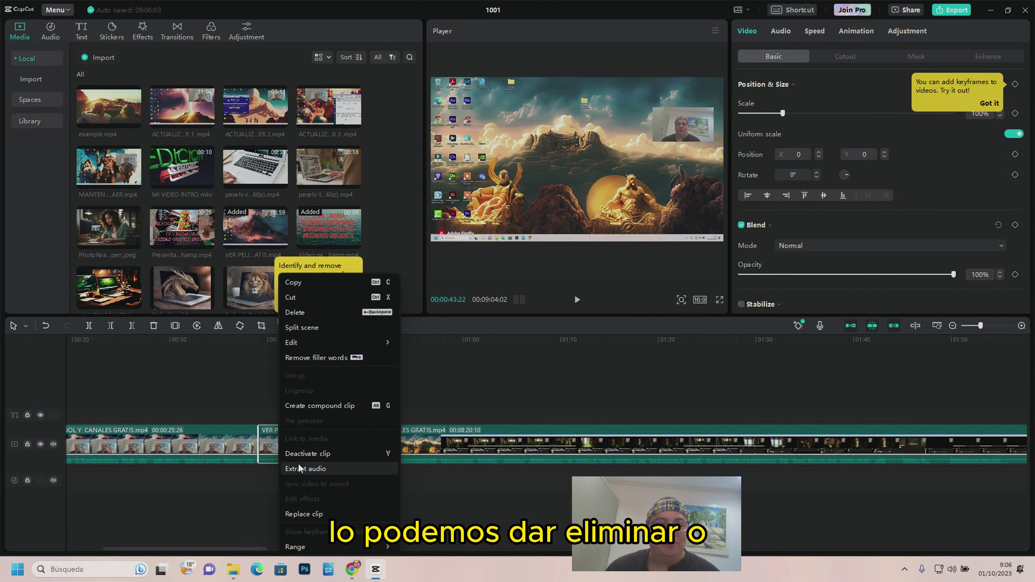
{"action": "left_click", "coordinate": [264, 438]}
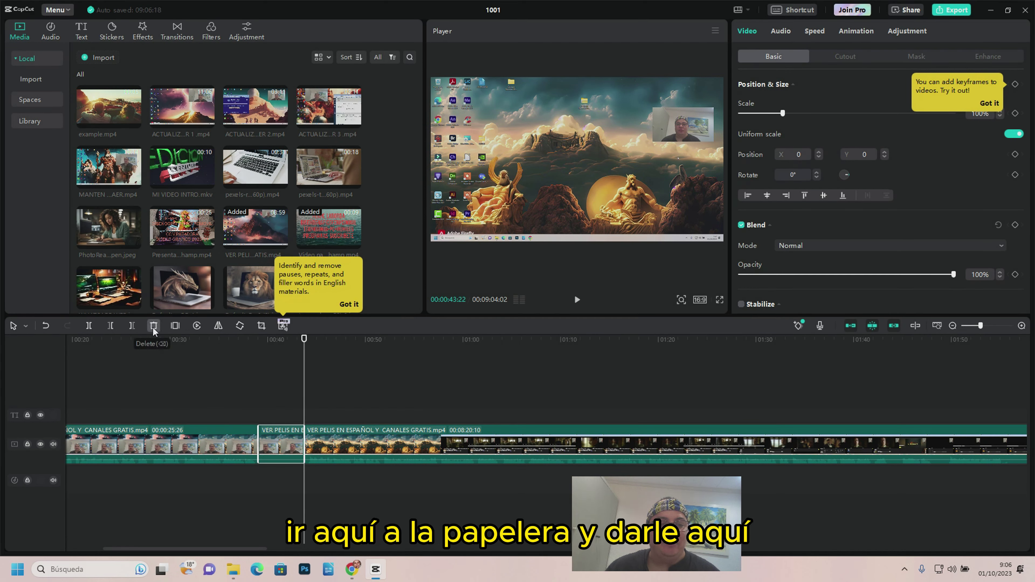
{"action": "left_click", "coordinate": [154, 326]}
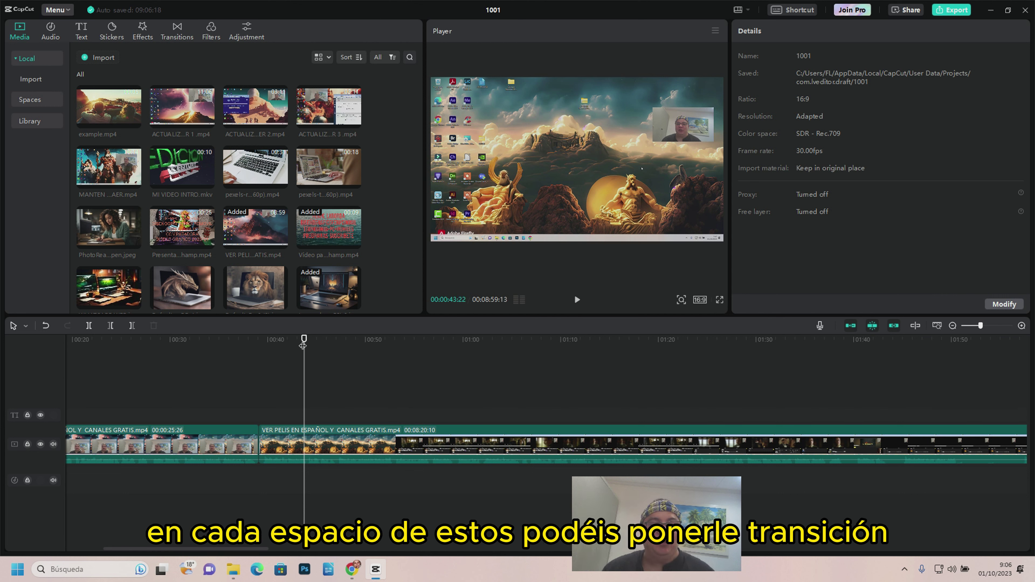
{"action": "left_click_drag", "start_coordinate": [369, 443], "coordinate": [628, 382]}
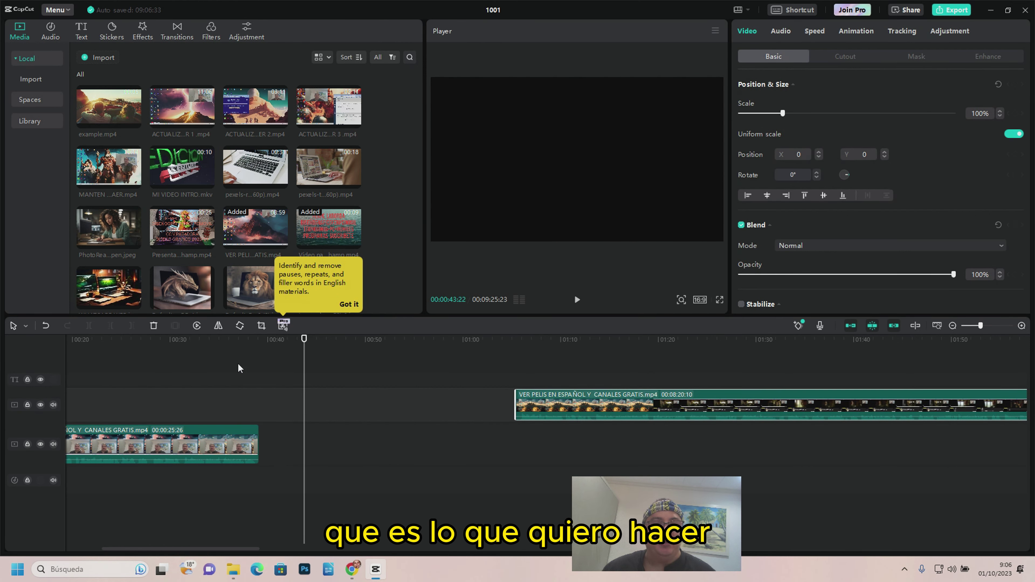
{"action": "scroll", "coordinate": [192, 227], "scroll_direction": "down", "scroll_amount": 2}
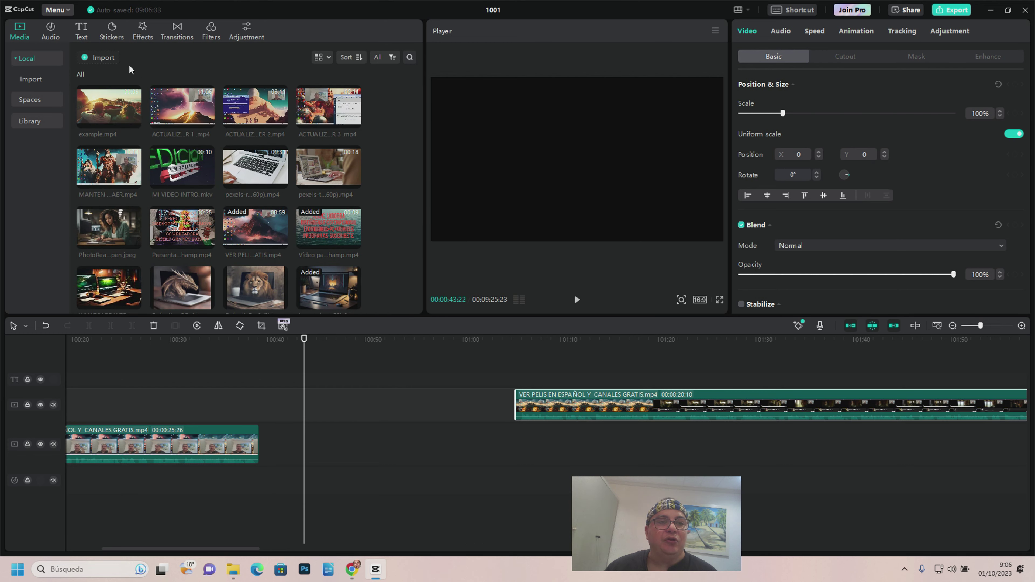
Import BIENVENIDOS.mp4 from the MIS VIDEOS EASUS folder, place it on the timeline, and scale it to 102%.
{"action": "left_click", "coordinate": [100, 58]}
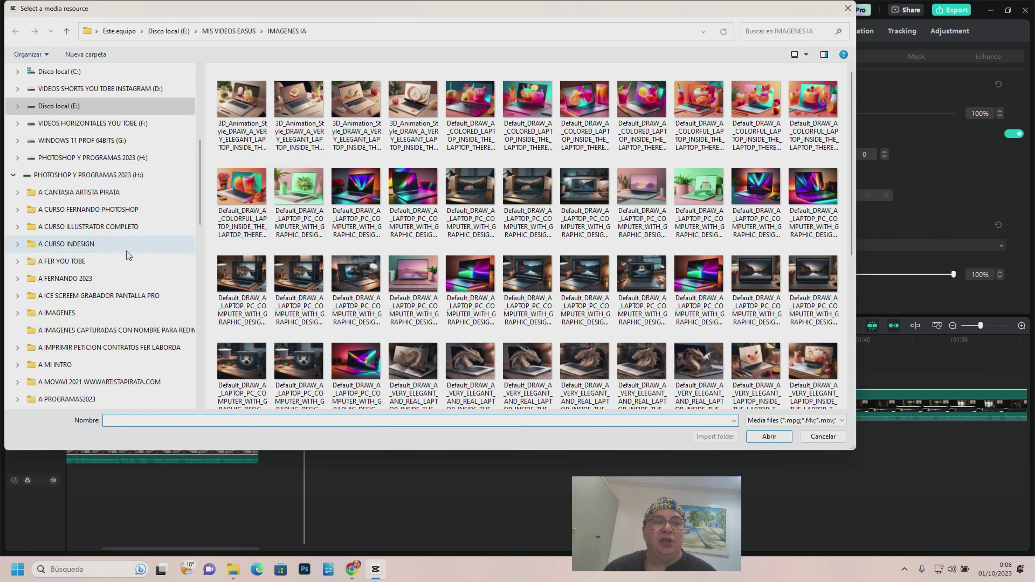
{"action": "left_click", "coordinate": [68, 32]}
{"action": "scroll", "coordinate": [819, 218], "scroll_direction": "down", "scroll_amount": 1}
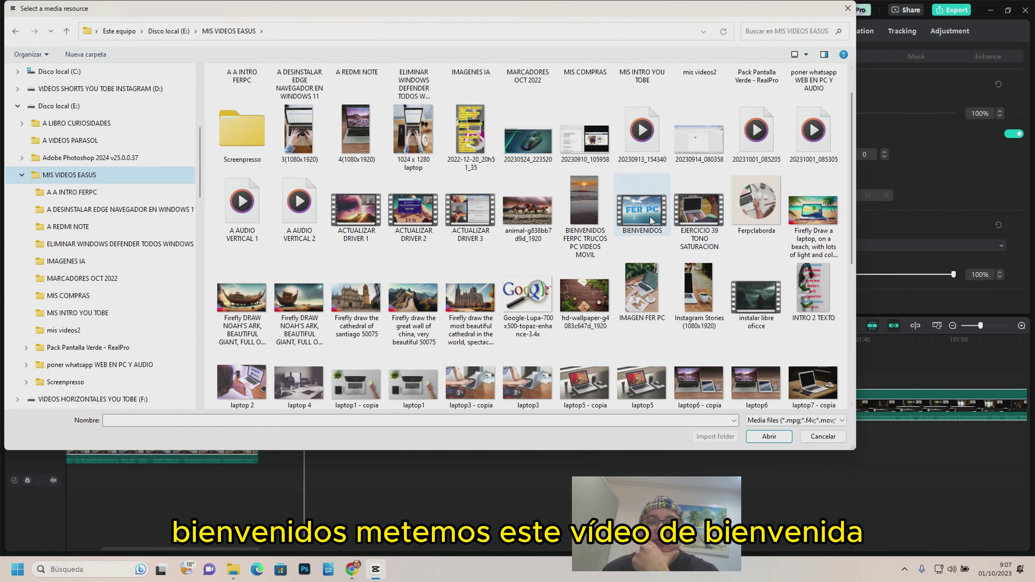
{"action": "double_click", "coordinate": [642, 208]}
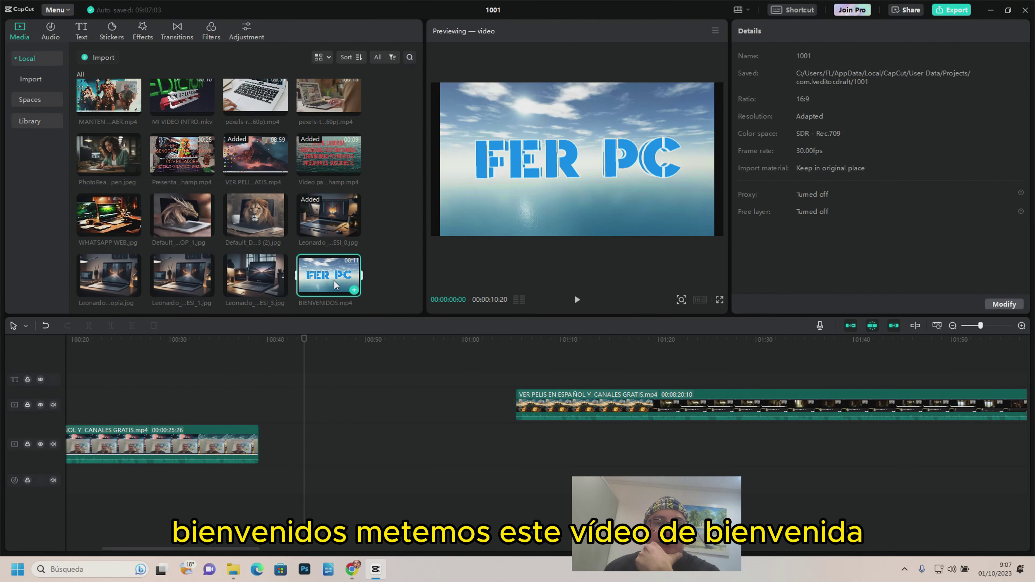
{"action": "left_click_drag", "start_coordinate": [334, 284], "coordinate": [259, 448]}
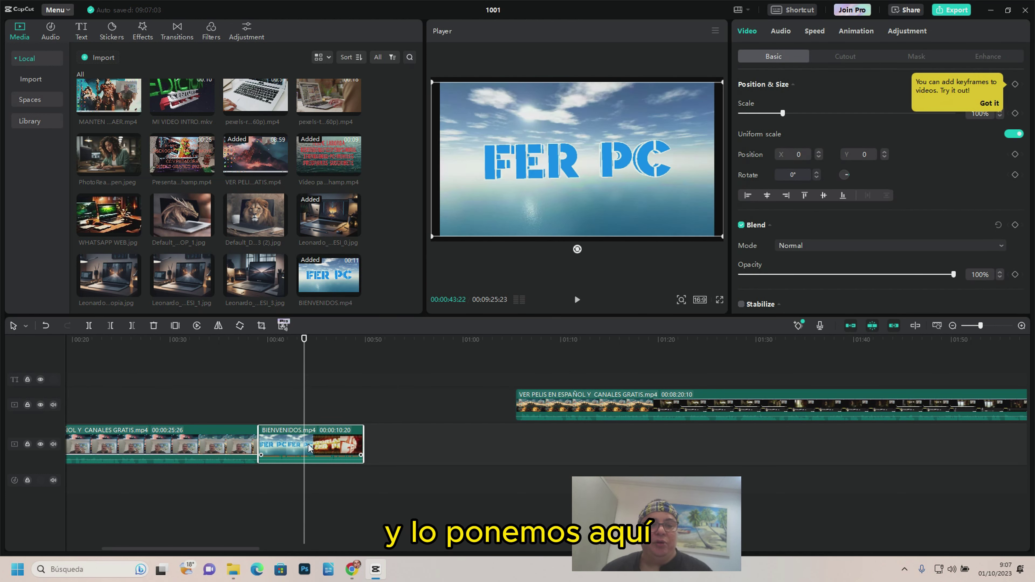
{"action": "left_click_drag", "start_coordinate": [304, 339], "coordinate": [305, 342]}
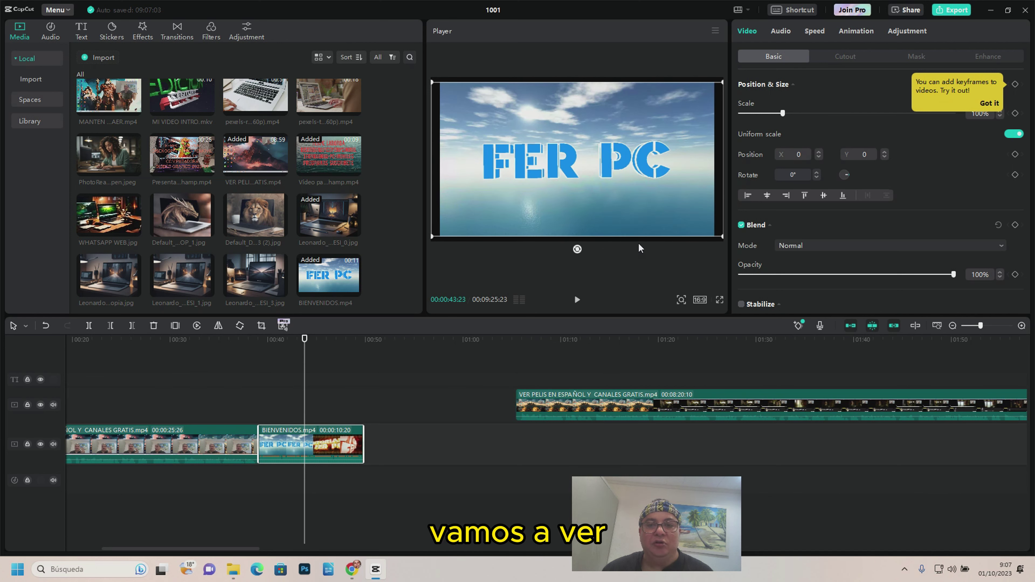
{"action": "left_click_drag", "start_coordinate": [782, 114], "coordinate": [786, 121]}
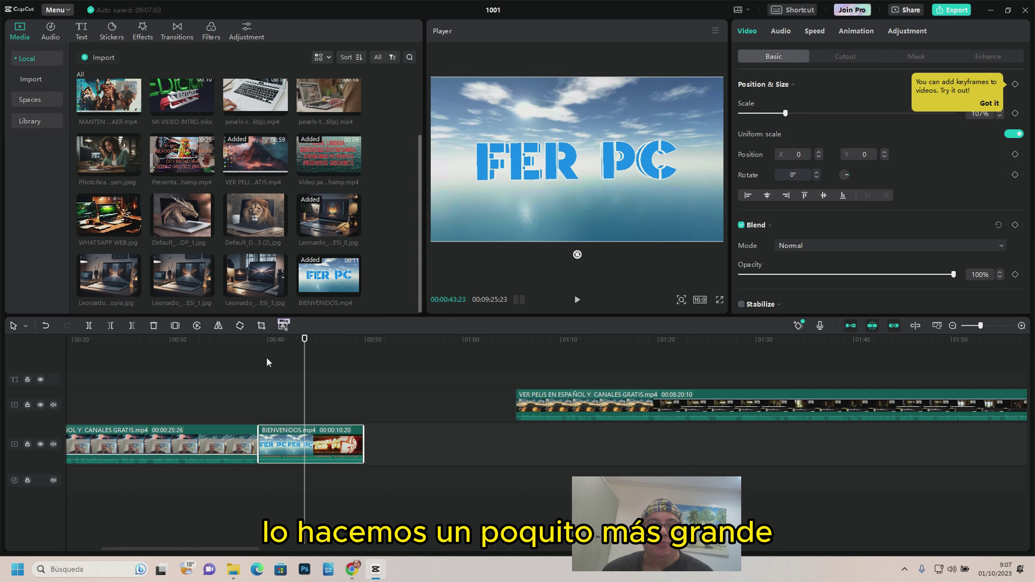
Split at 0:44, move VER PELIS back onto the main track after BIENVENIDOS, and preview the join.
{"action": "left_click_drag", "start_coordinate": [304, 339], "coordinate": [311, 345]}
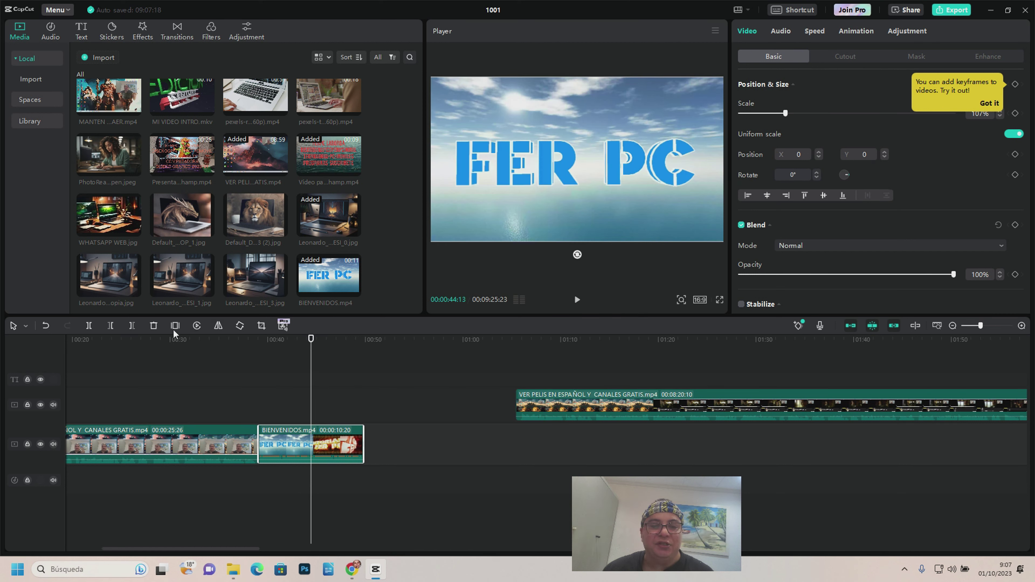
{"action": "left_click", "coordinate": [90, 328]}
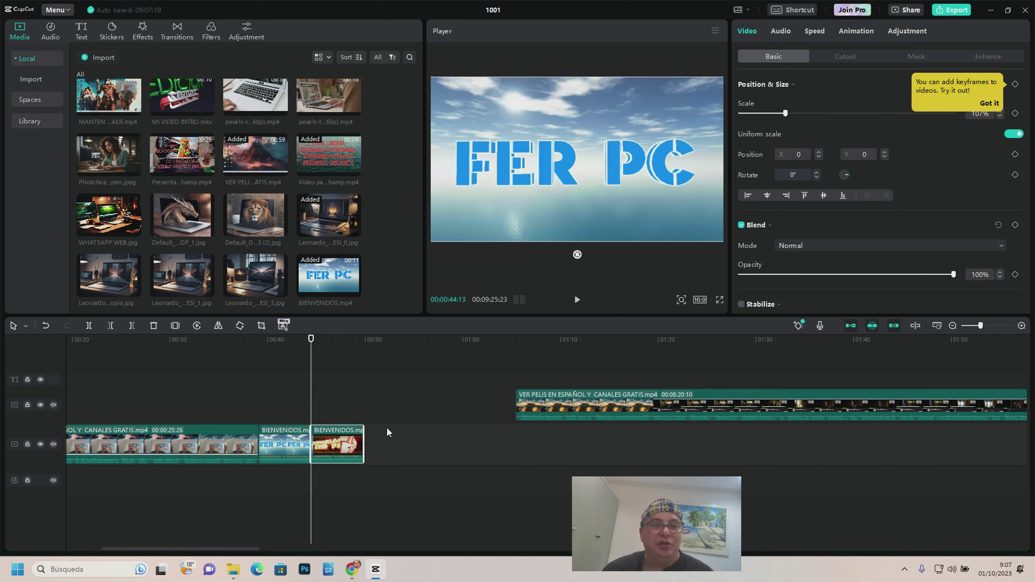
{"action": "left_click_drag", "start_coordinate": [578, 409], "coordinate": [424, 449]}
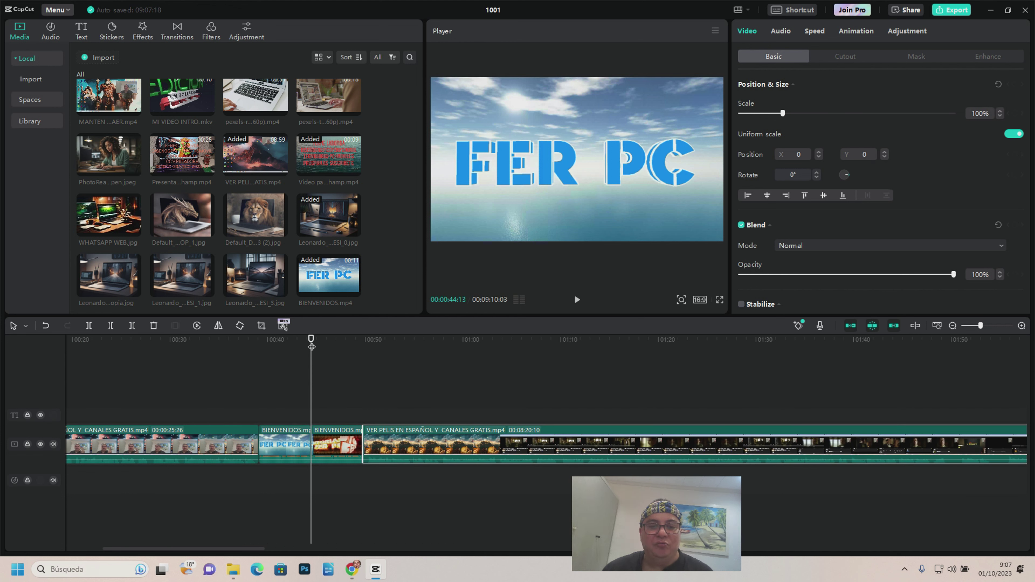
{"action": "left_click_drag", "start_coordinate": [311, 346], "coordinate": [368, 361]}
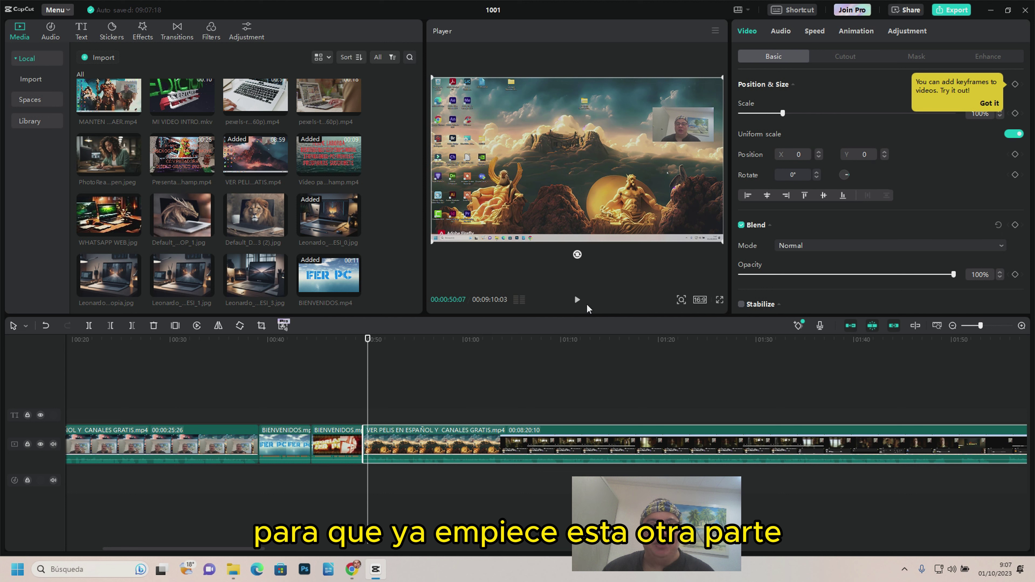
{"action": "left_click", "coordinate": [577, 300]}
{"action": "left_click", "coordinate": [577, 301]}
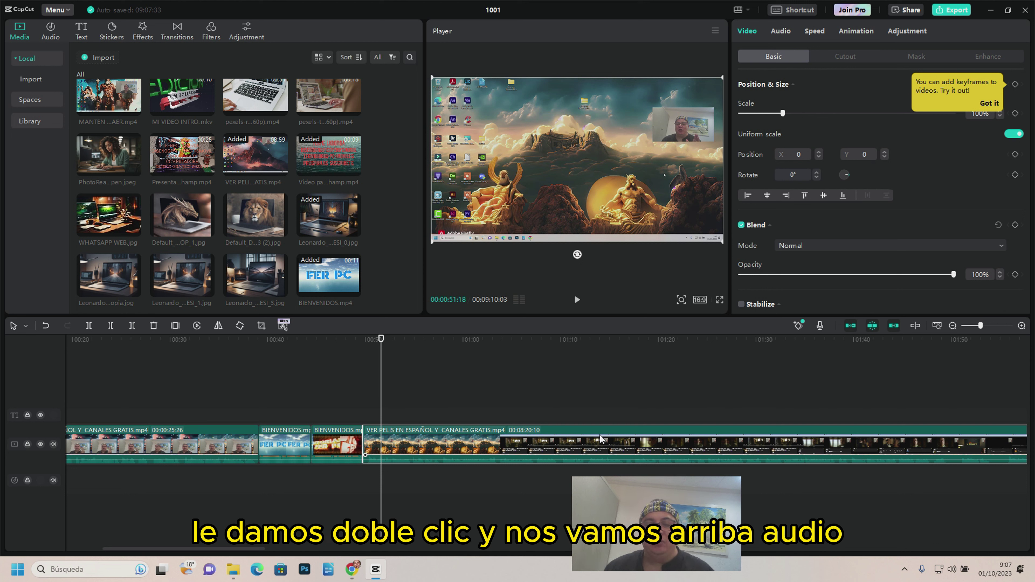
Raise the volume of the VER PELIS clip and the first clip to about 5 dB.
{"action": "left_click", "coordinate": [781, 33]}
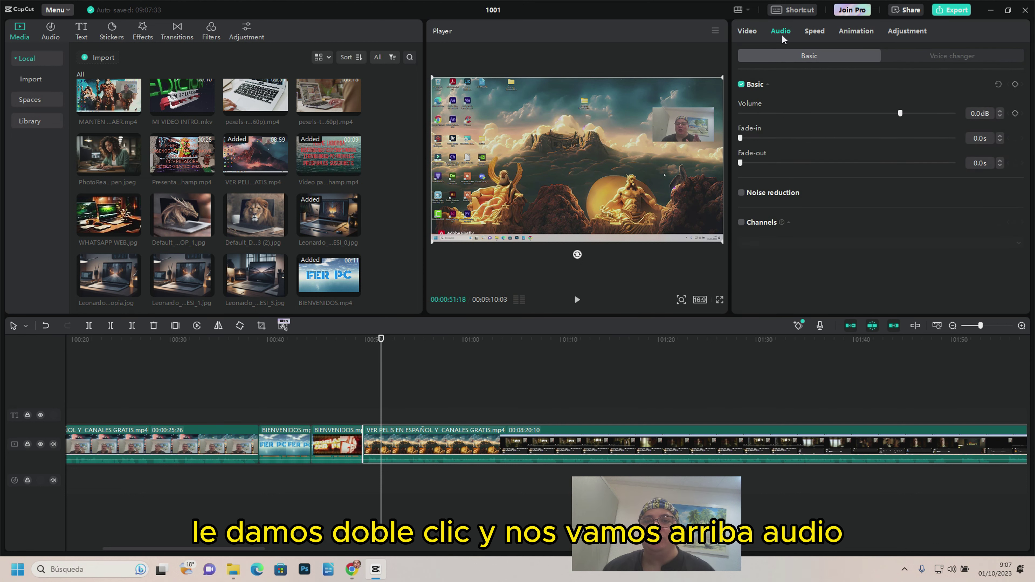
{"action": "left_click_drag", "start_coordinate": [900, 114], "coordinate": [915, 113]}
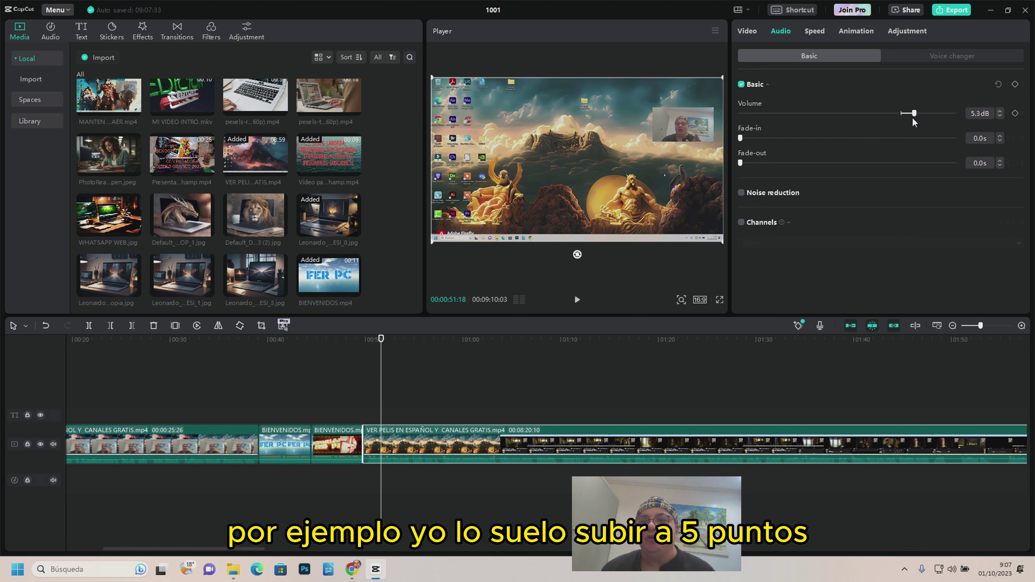
{"action": "left_click_drag", "start_coordinate": [911, 118], "coordinate": [910, 118]}
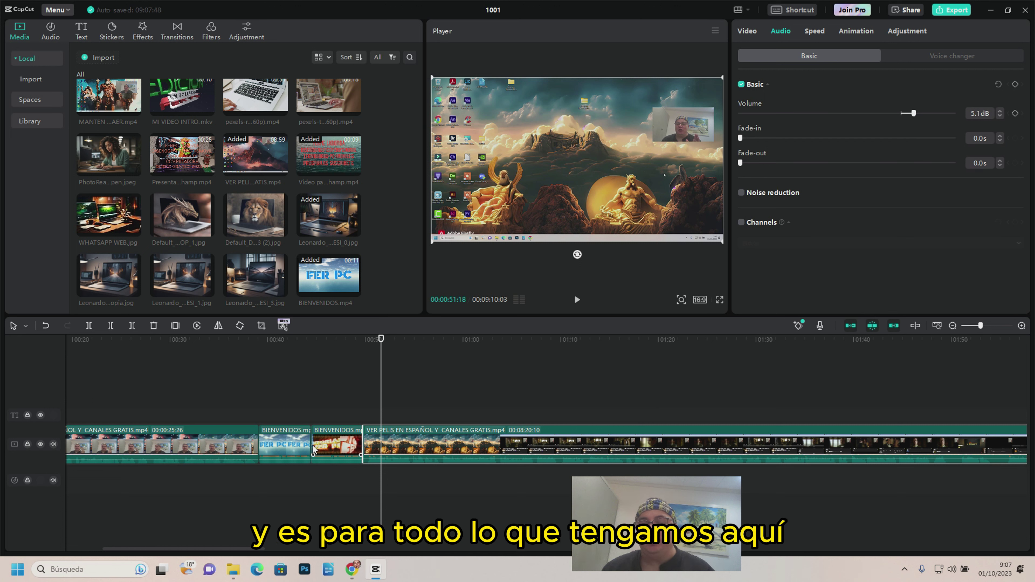
{"action": "left_click", "coordinate": [207, 441]}
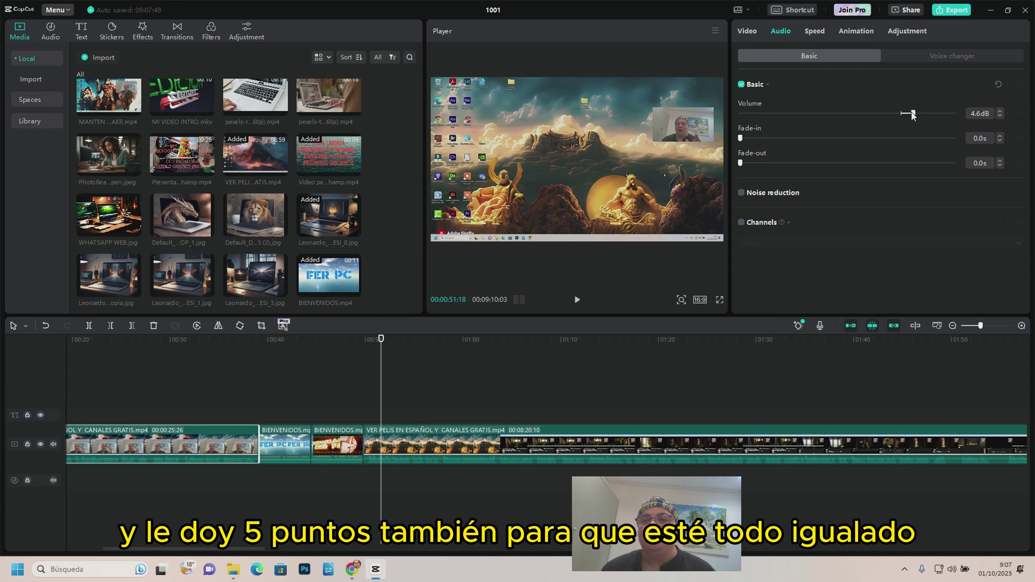
{"action": "left_click_drag", "start_coordinate": [911, 112], "coordinate": [912, 113]}
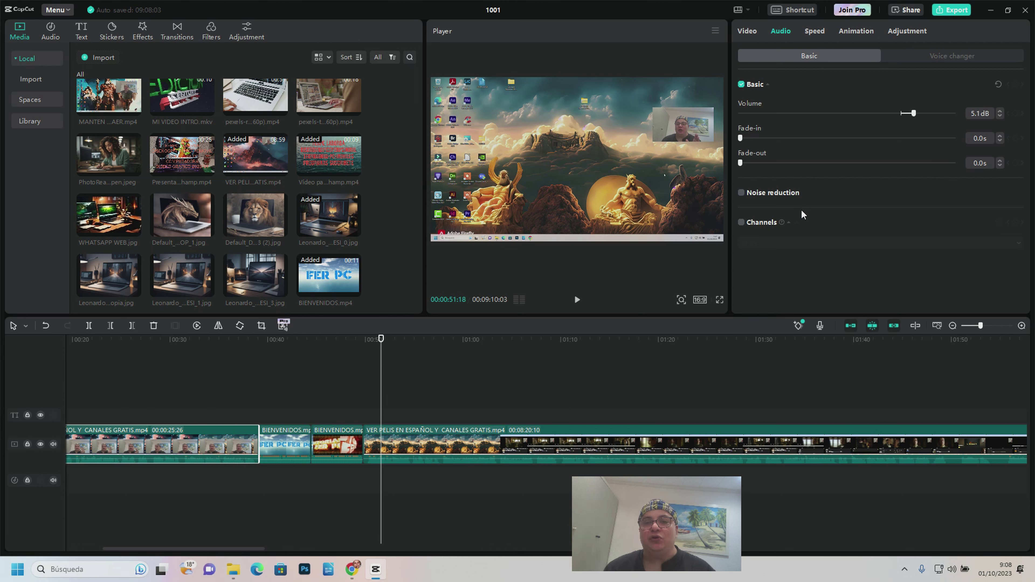
Turn on noise reduction for the first clip and the VER PELIS clip.
{"action": "left_click", "coordinate": [742, 195]}
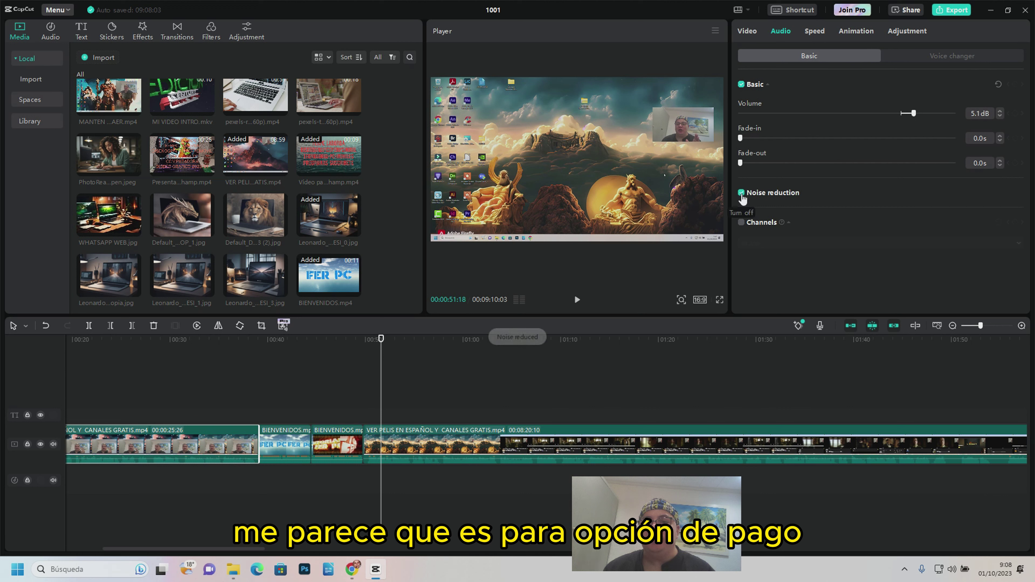
{"action": "left_click", "coordinate": [741, 195]}
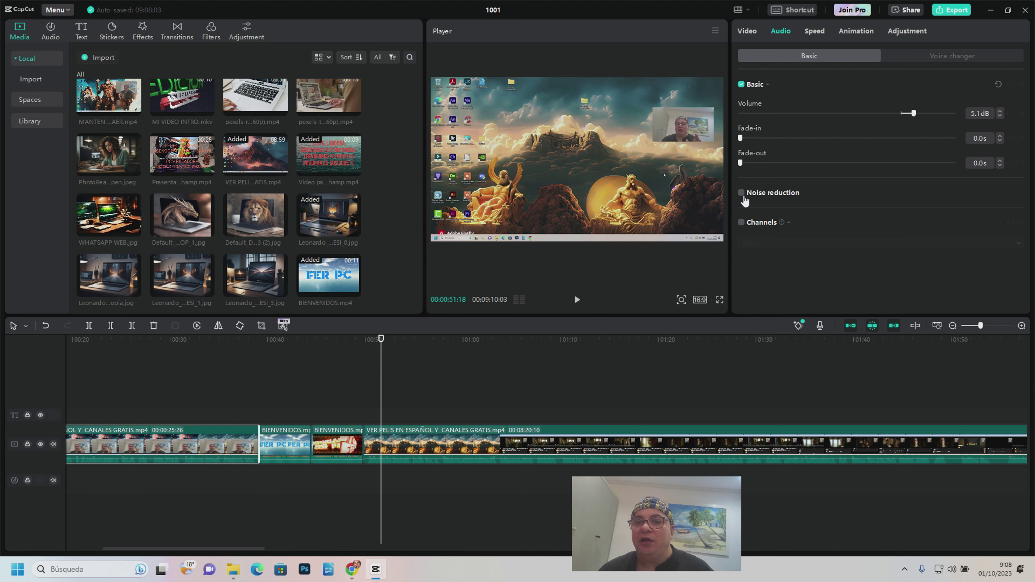
{"action": "left_click", "coordinate": [742, 193]}
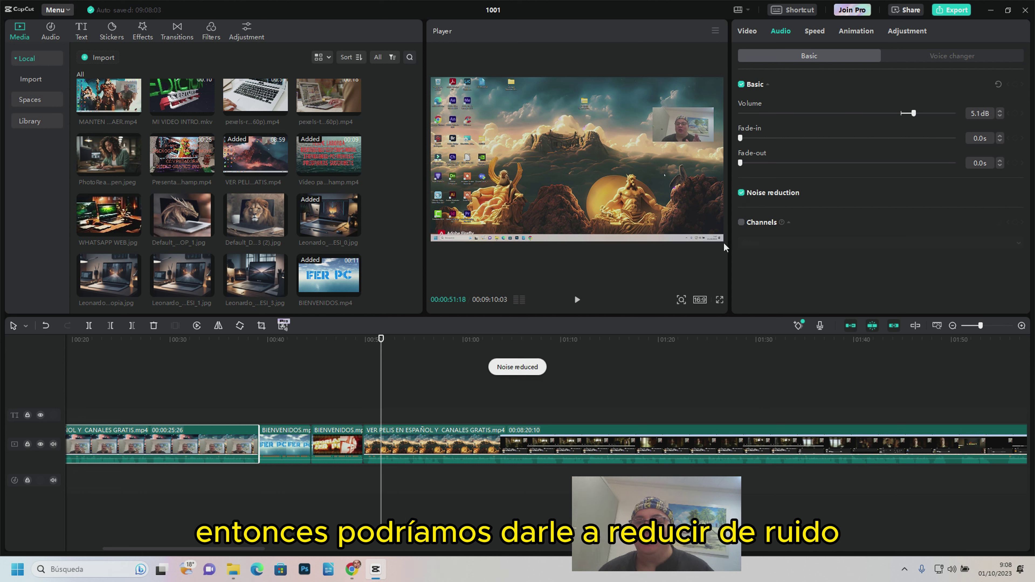
{"action": "left_click", "coordinate": [459, 441]}
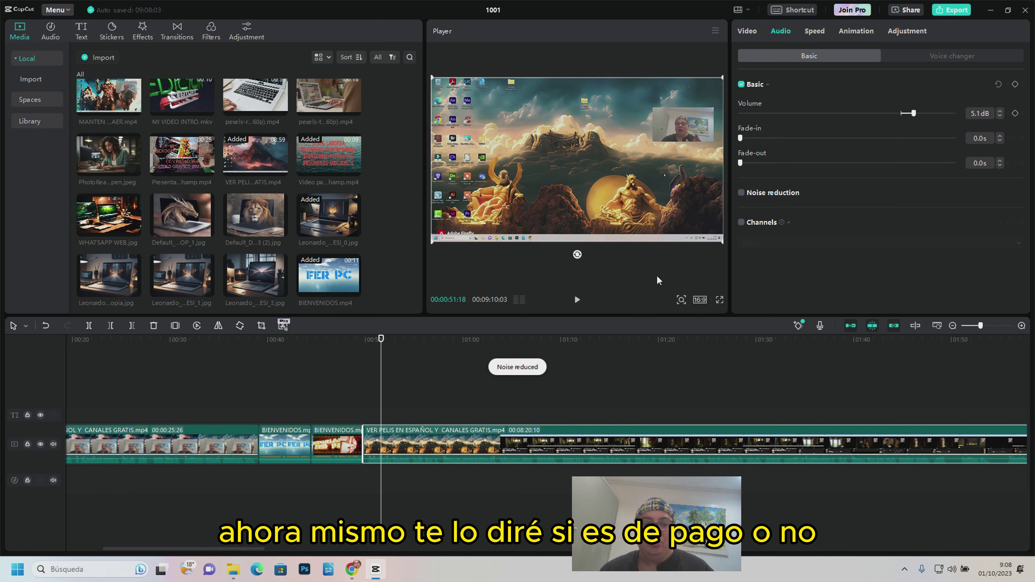
{"action": "left_click", "coordinate": [741, 193]}
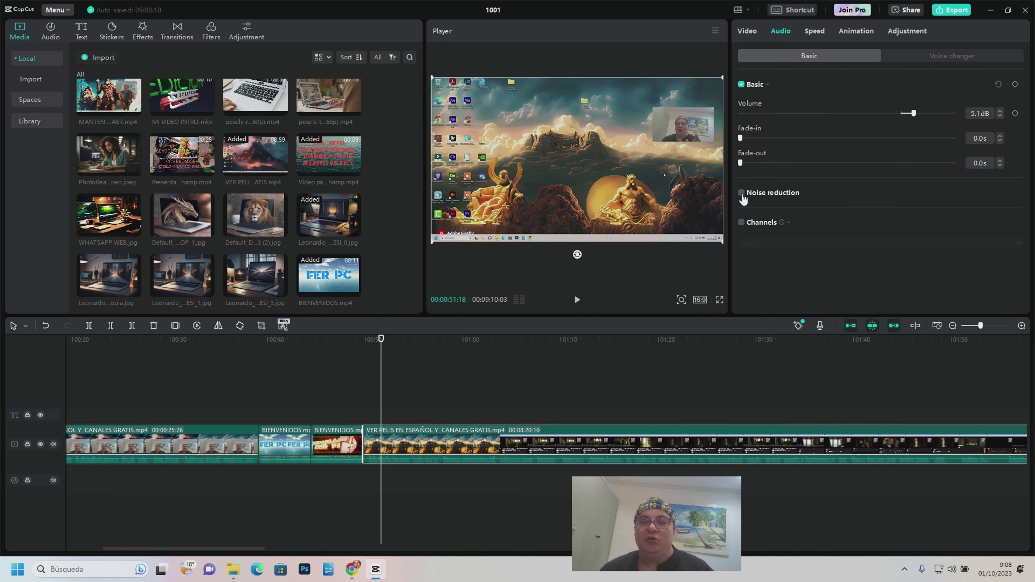
{"action": "left_click", "coordinate": [199, 452]}
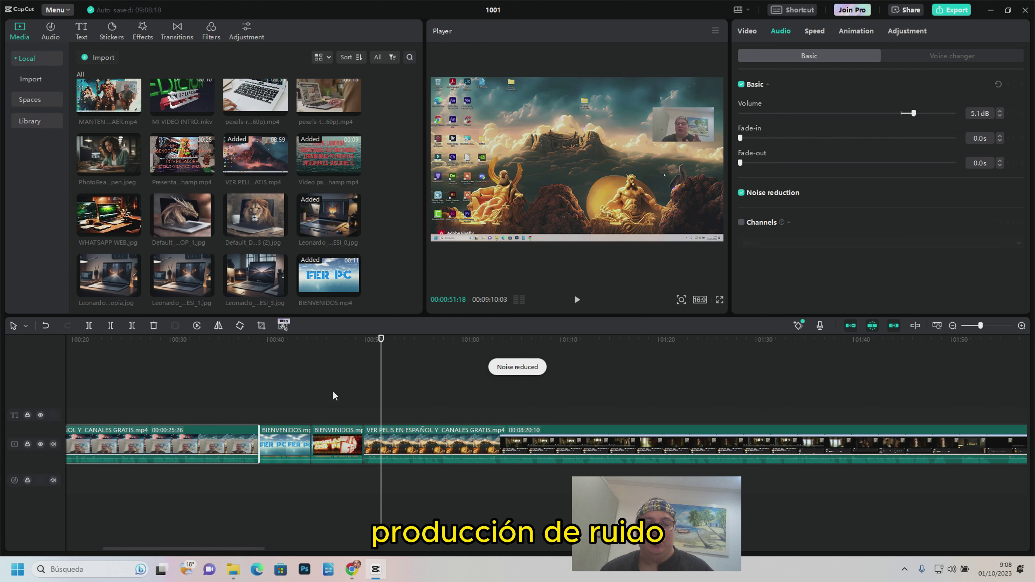
{"action": "left_click", "coordinate": [521, 447]}
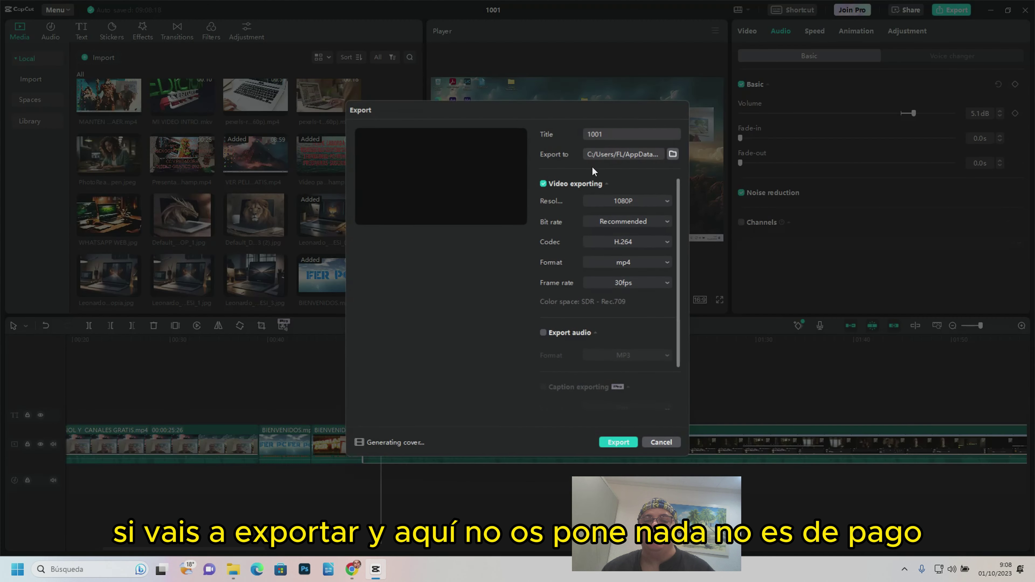
{"action": "left_click", "coordinate": [950, 10]}
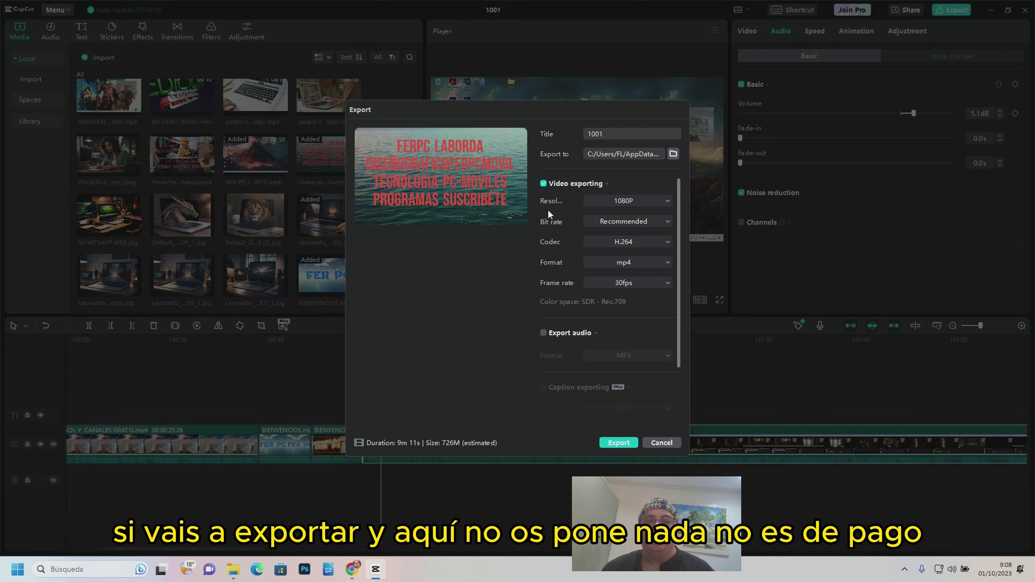
{"action": "left_click", "coordinate": [662, 443]}
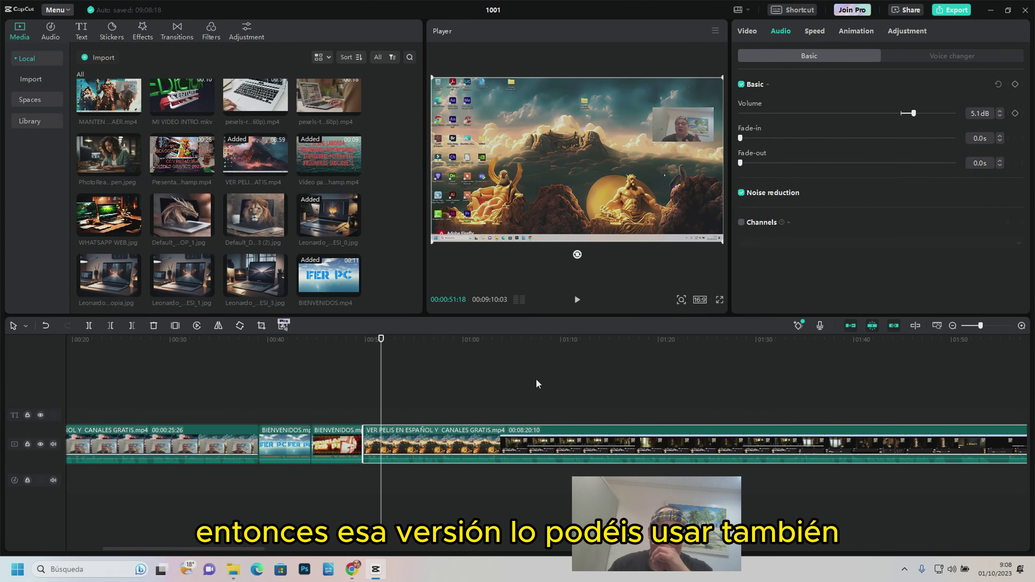
{"action": "left_click_drag", "start_coordinate": [980, 326], "coordinate": [964, 332]}
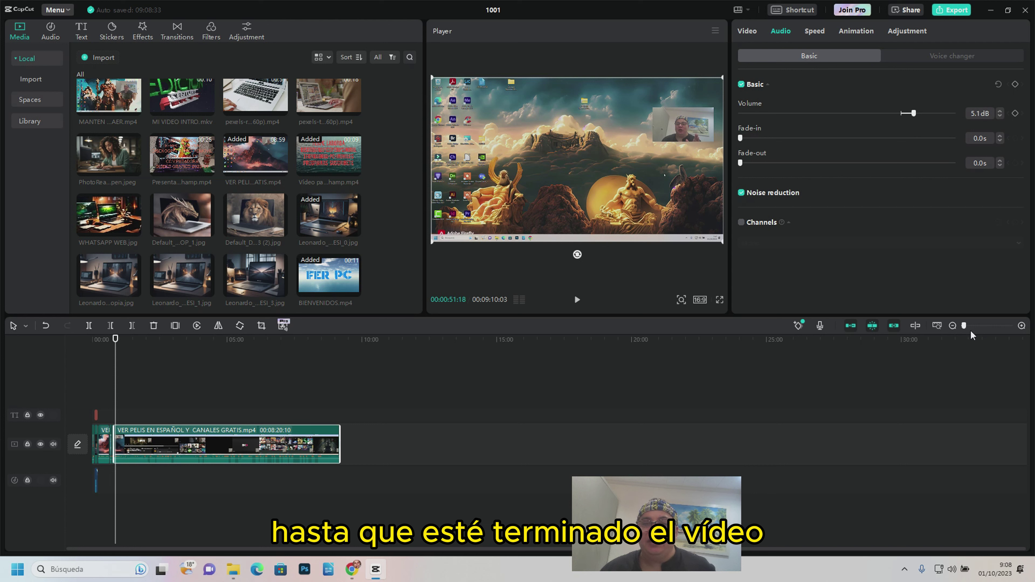
{"action": "left_click_drag", "start_coordinate": [970, 329], "coordinate": [980, 326]}
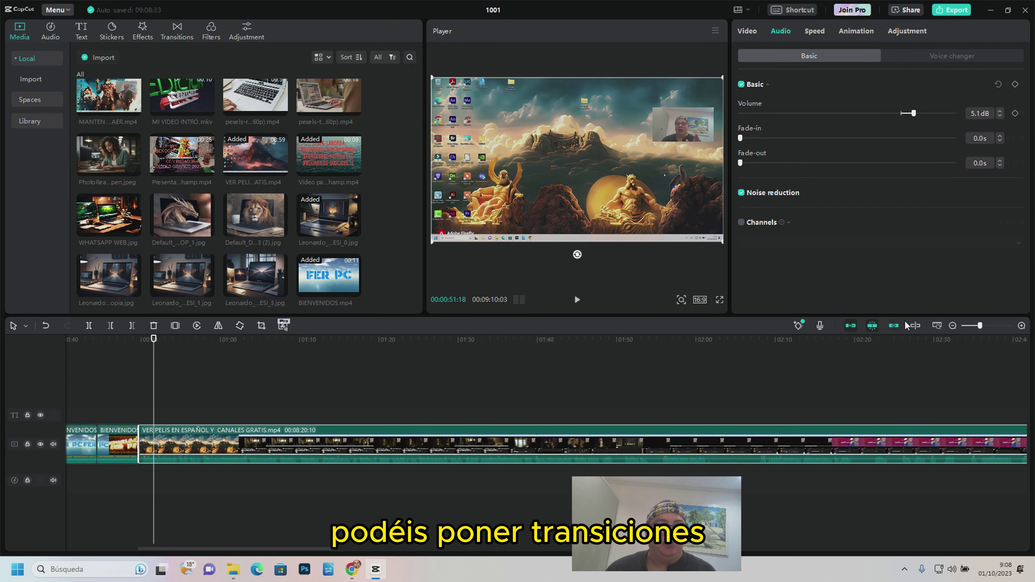
{"action": "left_click_drag", "start_coordinate": [980, 328], "coordinate": [982, 326]}
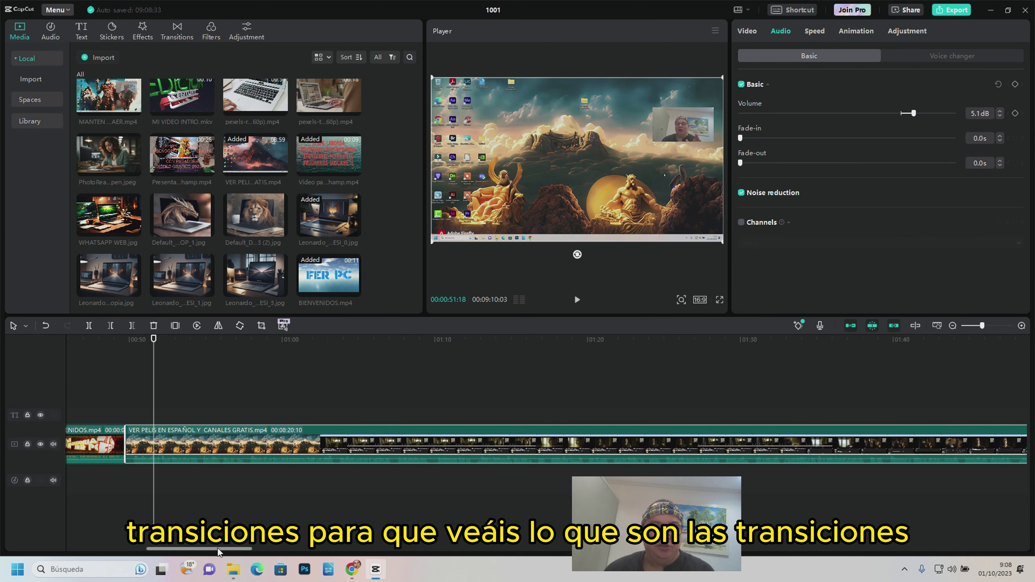
{"action": "left_click_drag", "start_coordinate": [212, 549], "coordinate": [127, 549]}
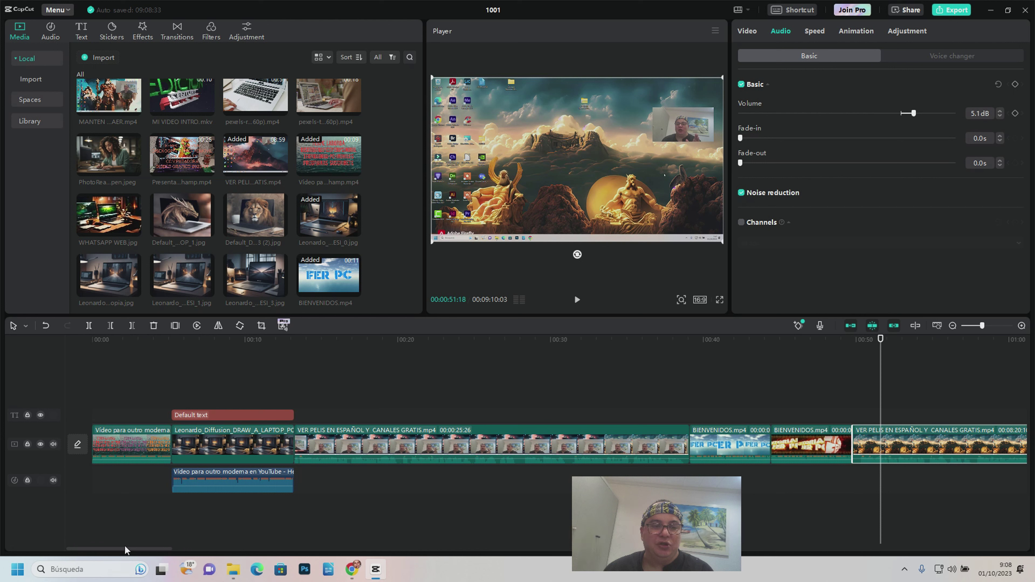
{"action": "scroll", "coordinate": [214, 106], "scroll_direction": "up", "scroll_amount": 2}
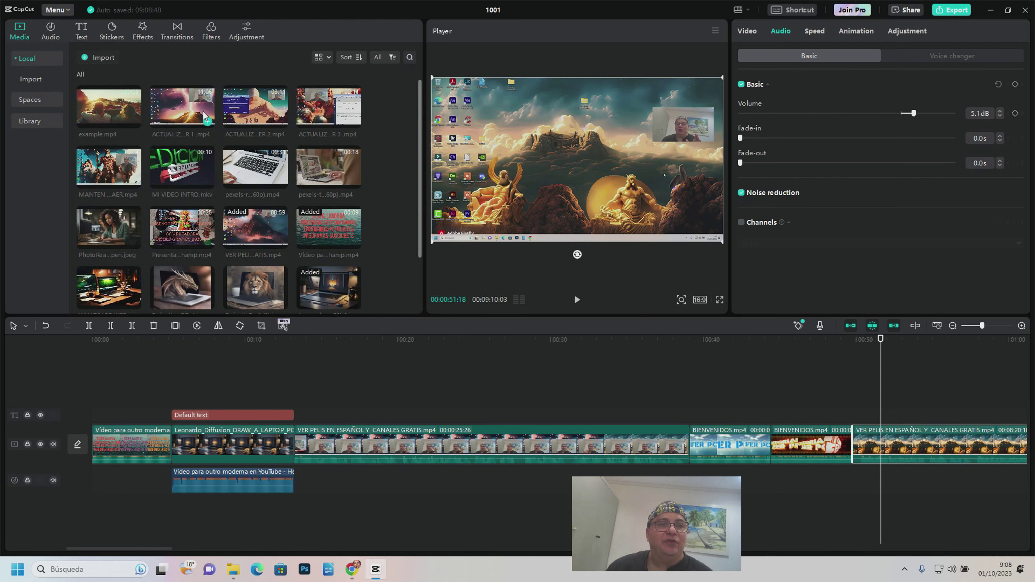
Add a Stretch II transition between the first two clips, accepting the duplicate-frames prompt.
{"action": "left_click", "coordinate": [175, 38]}
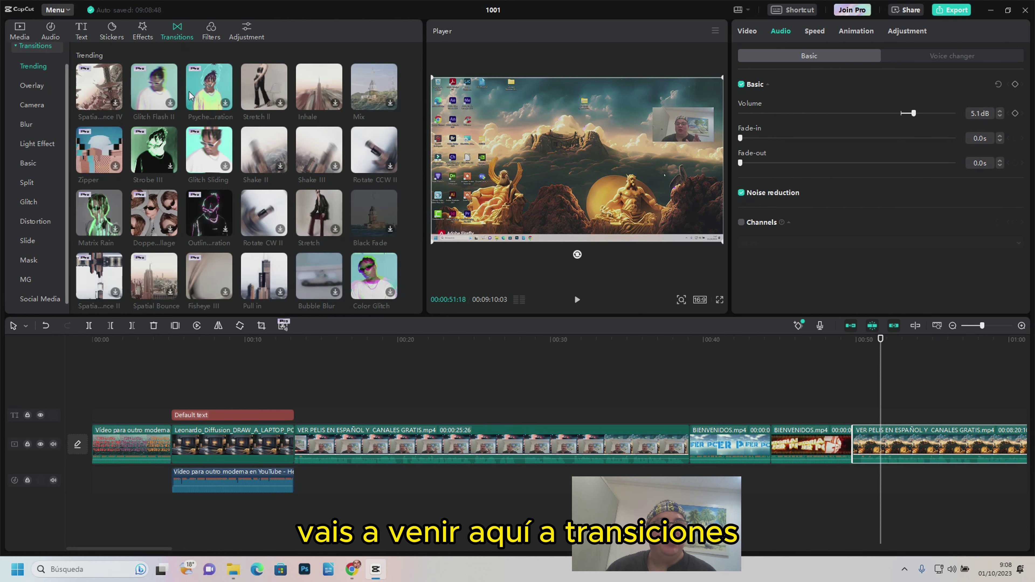
{"action": "left_click", "coordinate": [263, 95]}
{"action": "left_click_drag", "start_coordinate": [265, 93], "coordinate": [170, 448]}
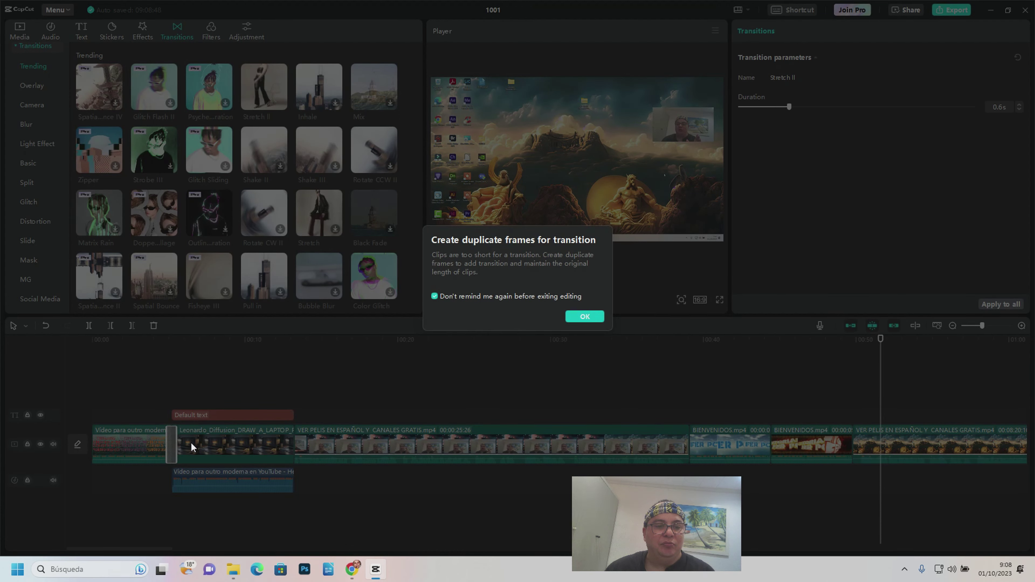
{"action": "left_click", "coordinate": [585, 317]}
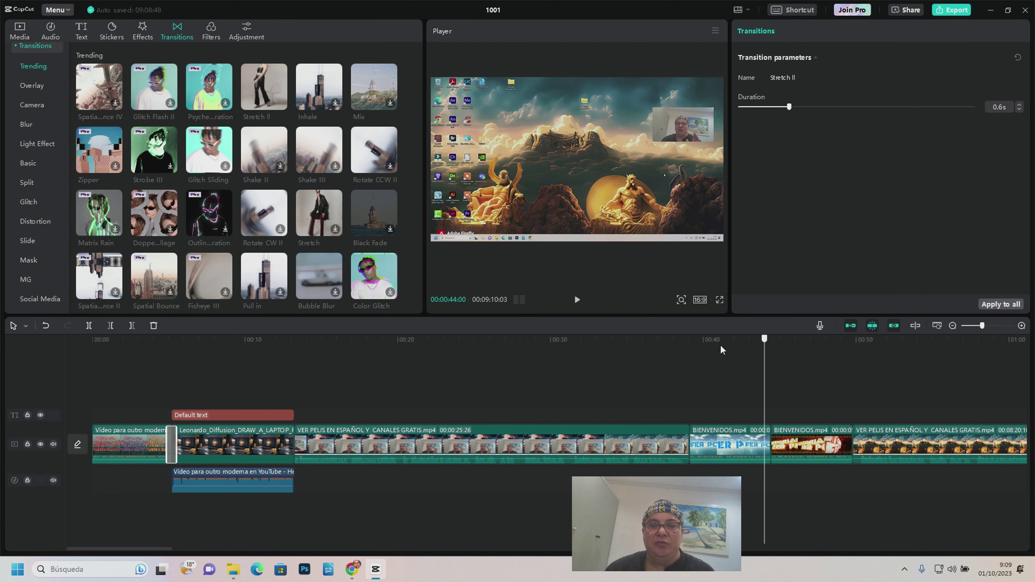
{"action": "left_click_drag", "start_coordinate": [165, 353], "coordinate": [151, 354]}
Add Stretch II at the four remaining clip junctions and play the project to preview them.
{"action": "left_click_drag", "start_coordinate": [264, 87], "coordinate": [296, 444]}
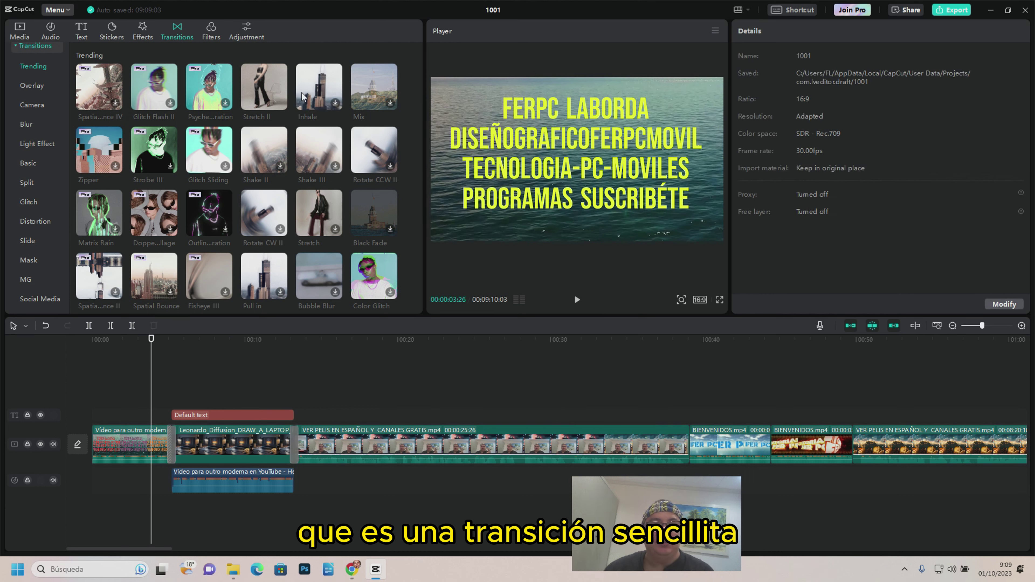
{"action": "left_click_drag", "start_coordinate": [269, 95], "coordinate": [688, 444]}
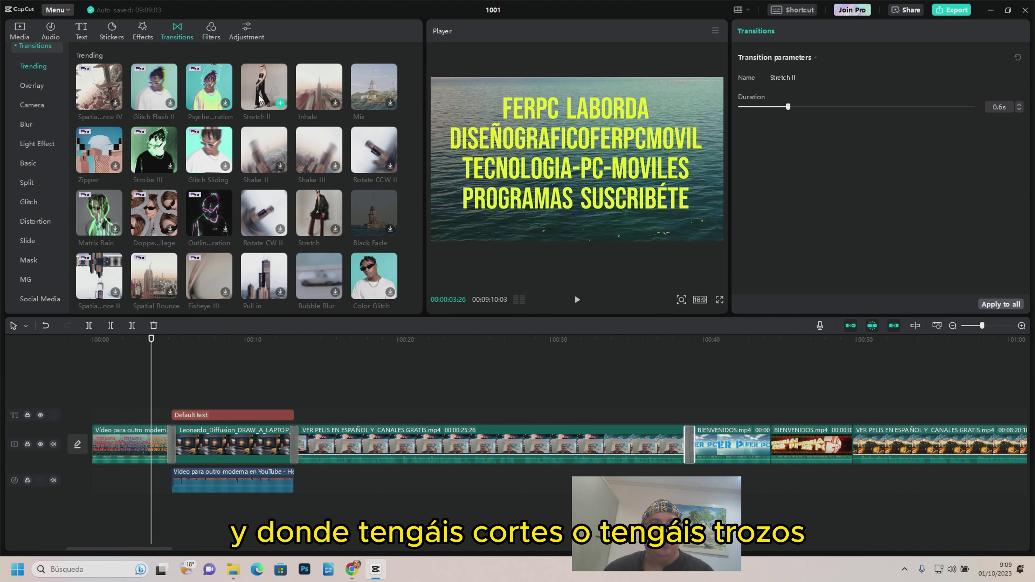
{"action": "left_click_drag", "start_coordinate": [264, 89], "coordinate": [770, 446]}
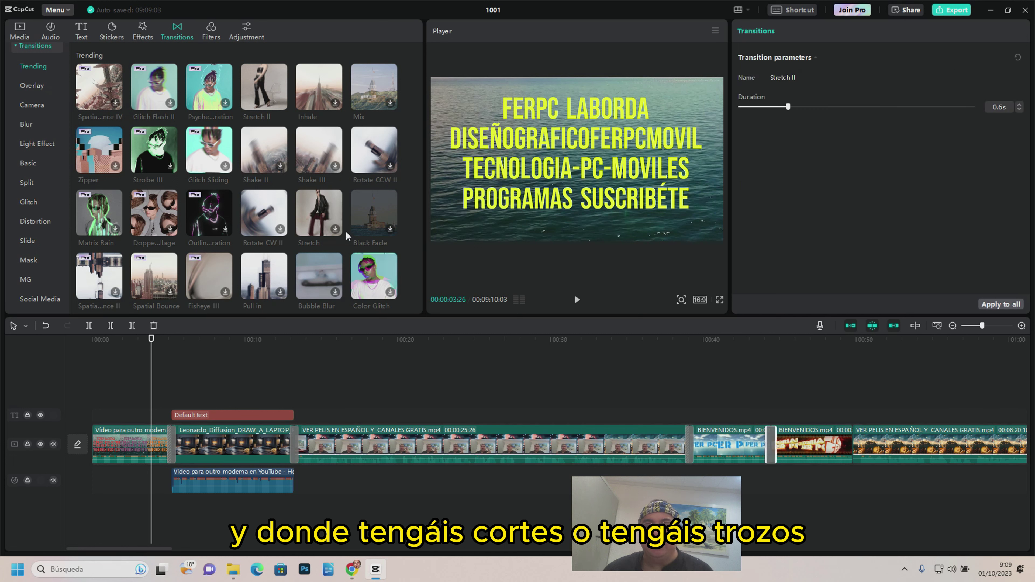
{"action": "left_click_drag", "start_coordinate": [256, 98], "coordinate": [849, 449]}
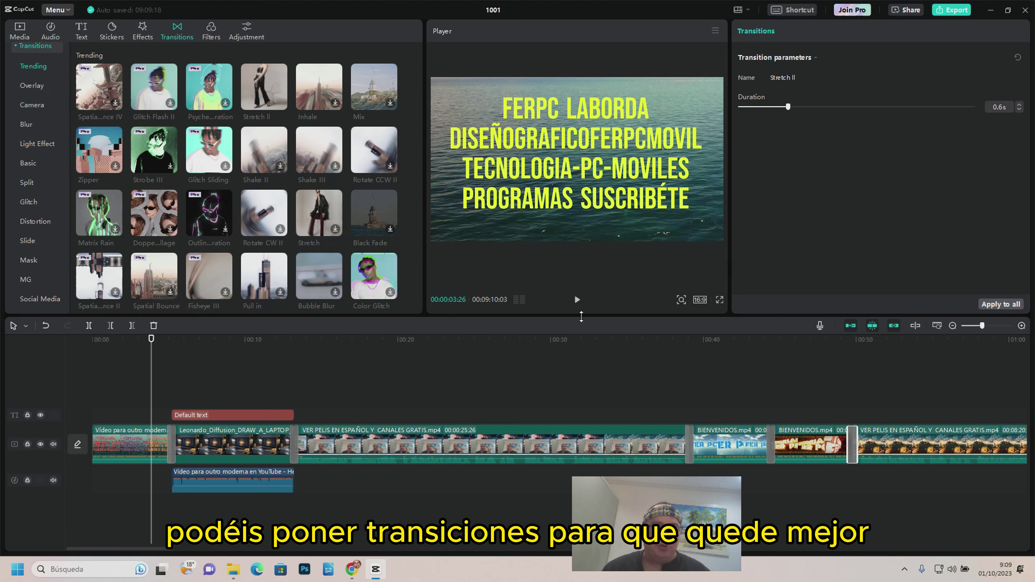
{"action": "left_click", "coordinate": [577, 301]}
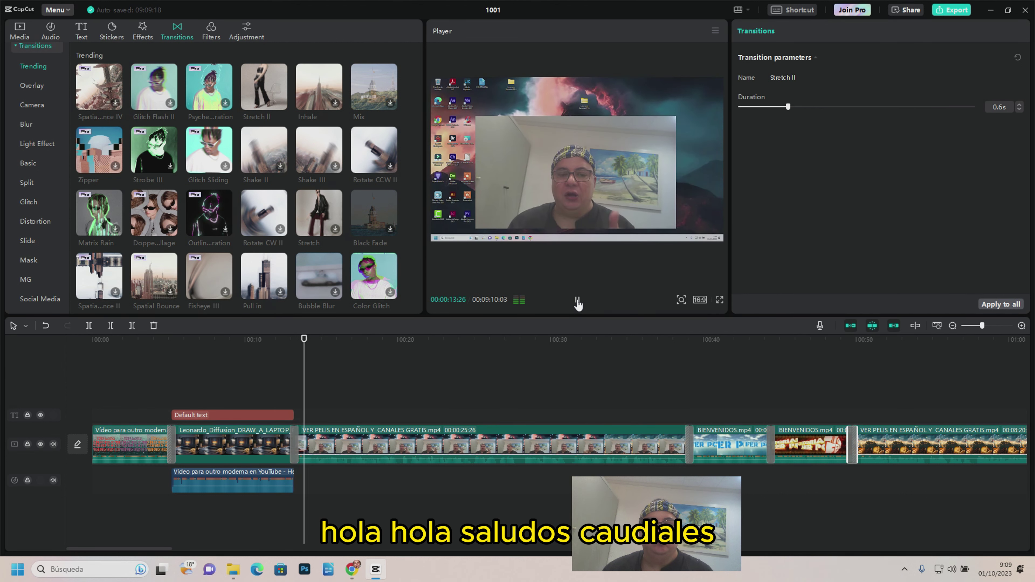
{"action": "left_click", "coordinate": [577, 302]}
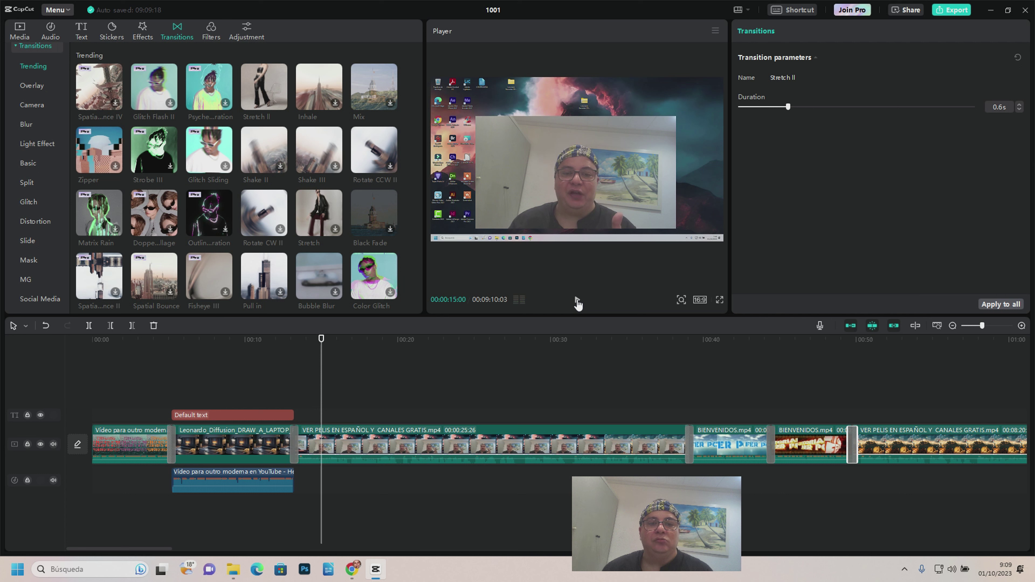
{"action": "left_click", "coordinate": [248, 416]}
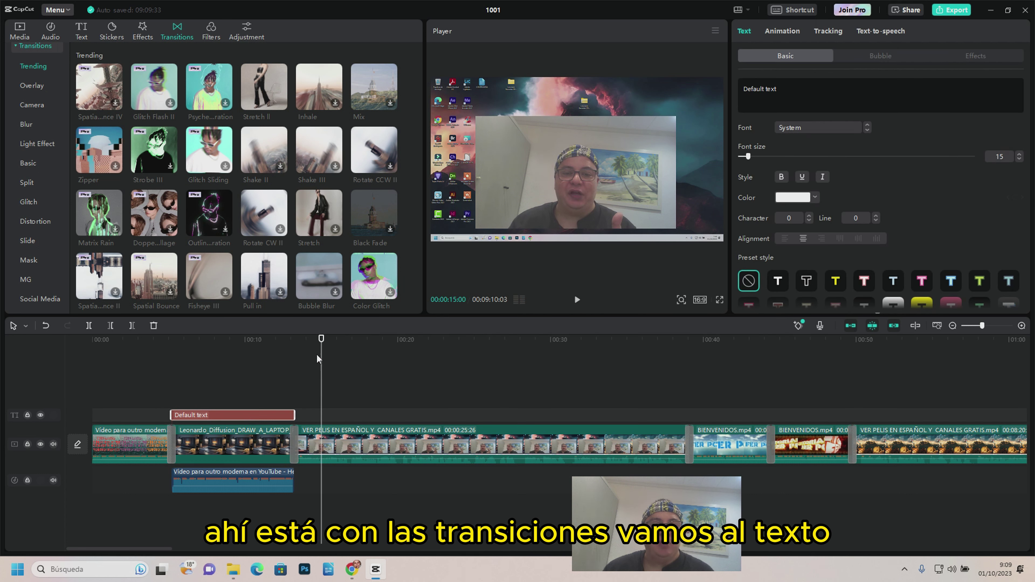
Select the placeholder Default text words of the title at the 9-second mark.
{"action": "left_click", "coordinate": [234, 391]}
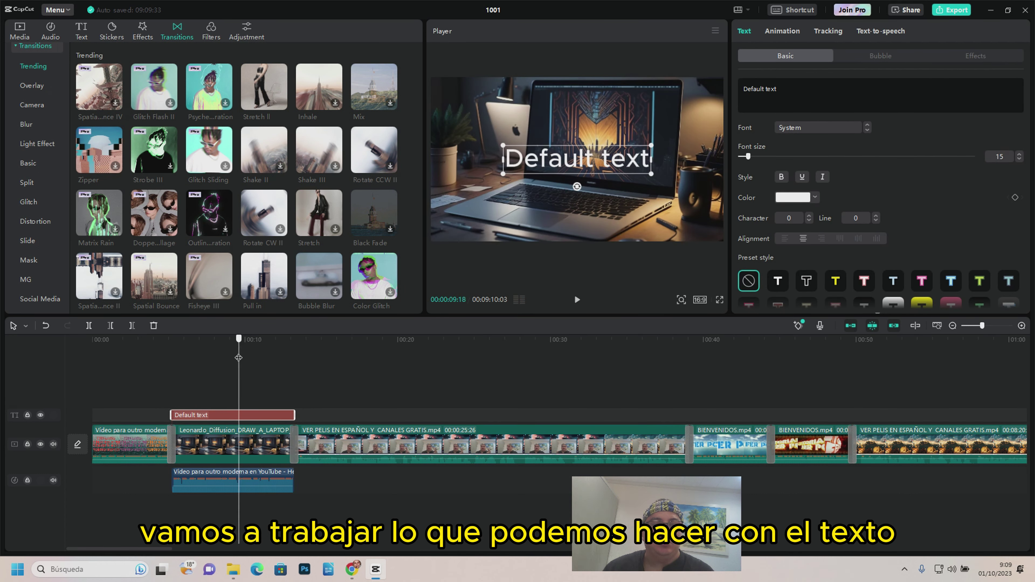
{"action": "double_click", "coordinate": [268, 412]}
{"action": "left_click", "coordinate": [587, 183]}
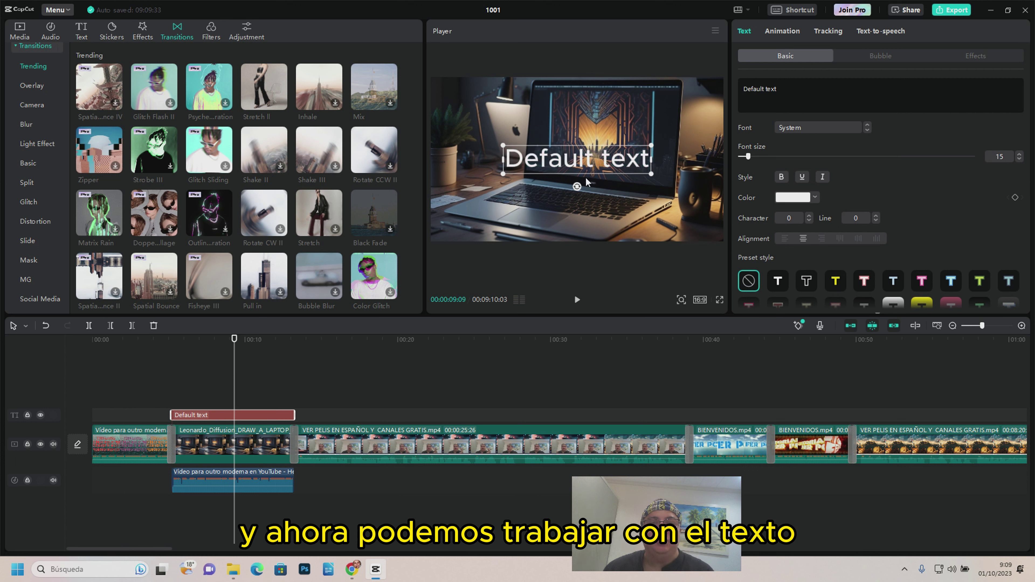
{"action": "left_click_drag", "start_coordinate": [787, 93], "coordinate": [712, 87]}
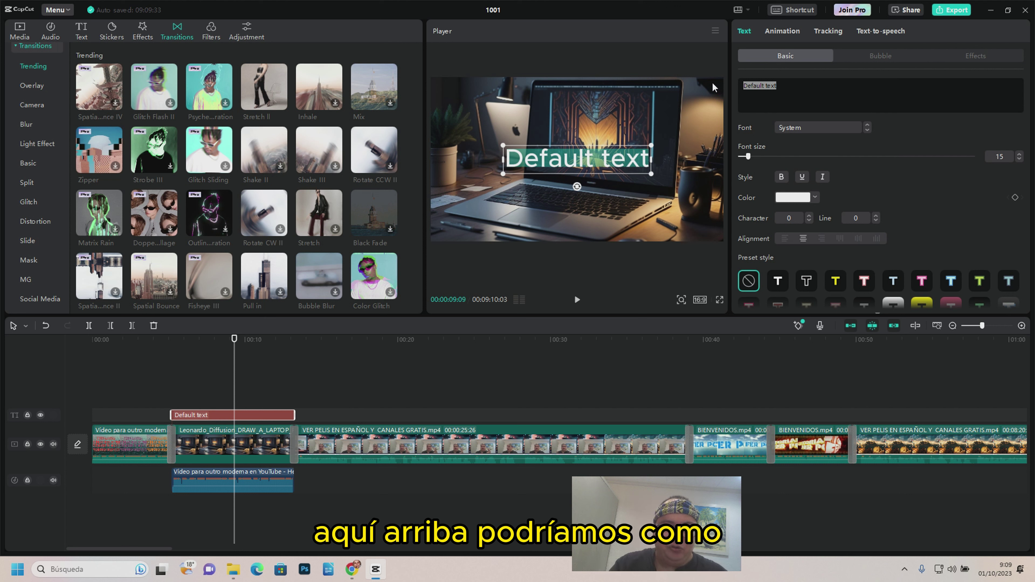
Type 'como ver pelis', 'en español', 'totalmente', 'gratis 23/24' on four lines, correcting typos.
{"action": "type", "text": "como v"}
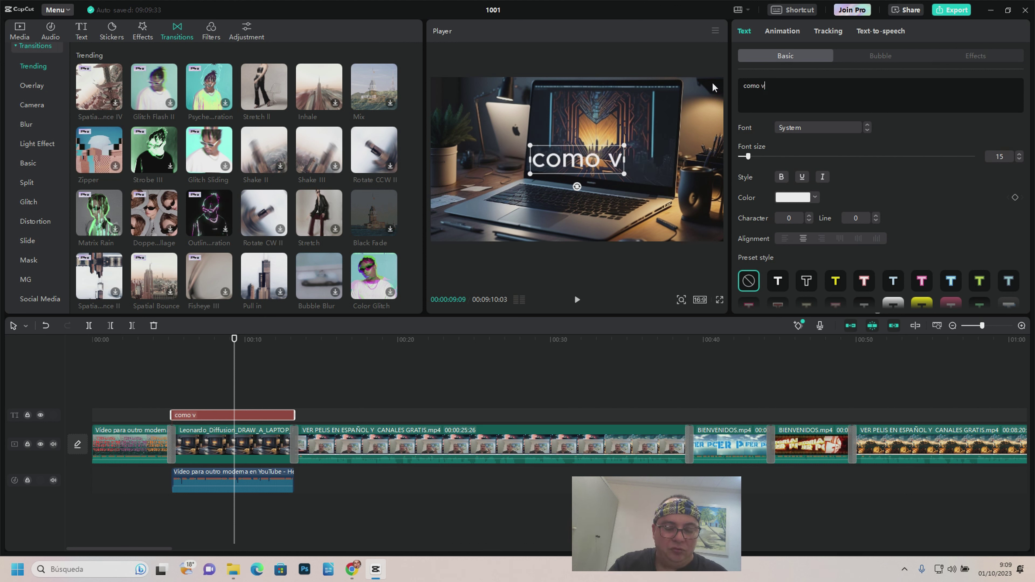
{"action": "type", "text": "er p"}
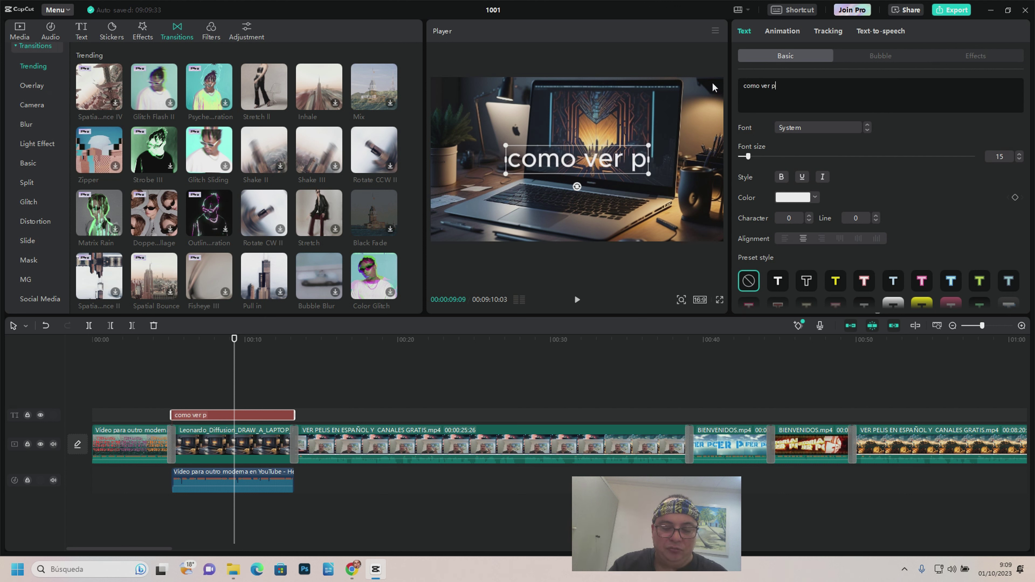
{"action": "type", "text": "elis"}
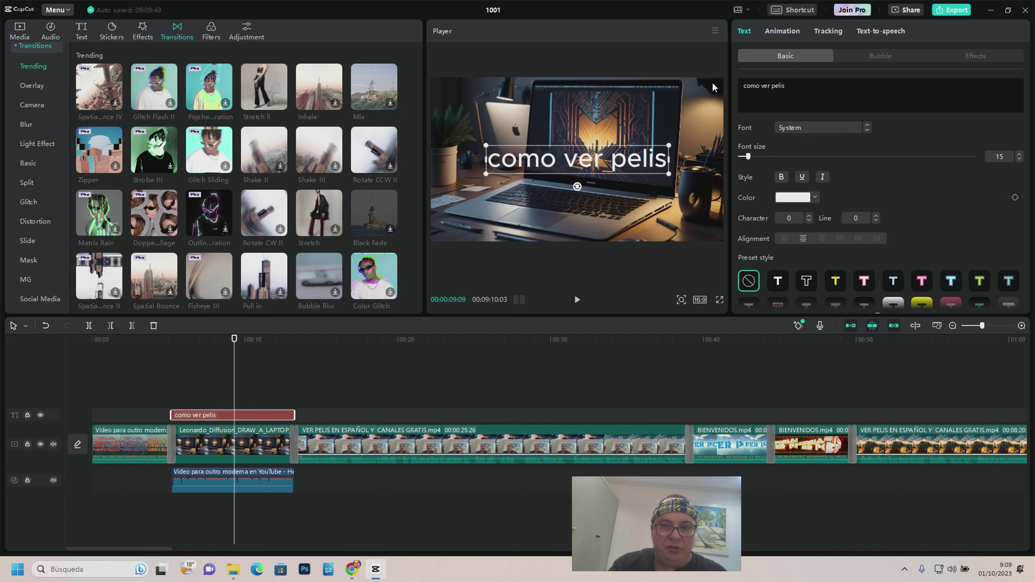
{"action": "key", "text": "Return"}
{"action": "type", "text": "en esp"}
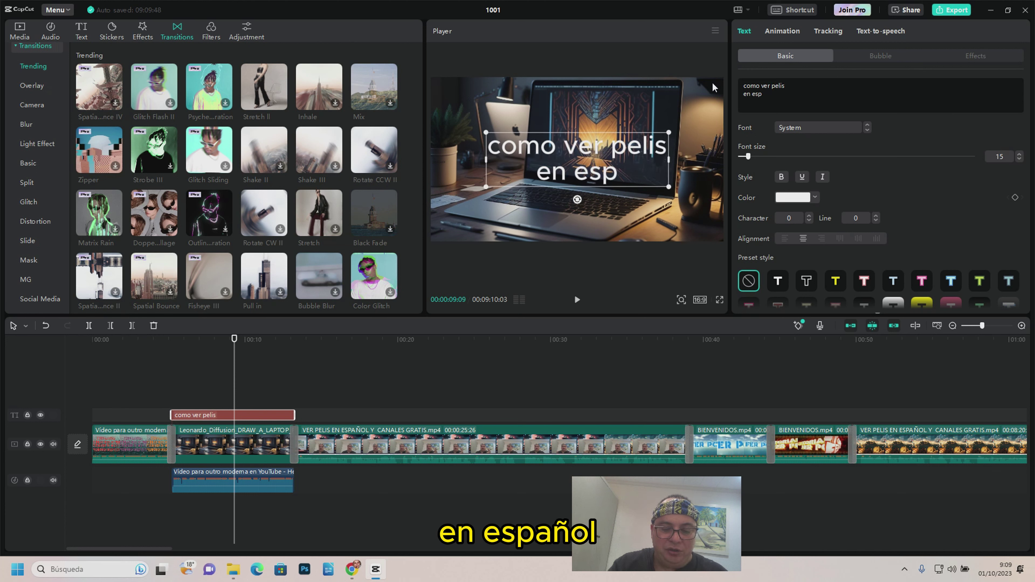
{"action": "type", "text": "añol"}
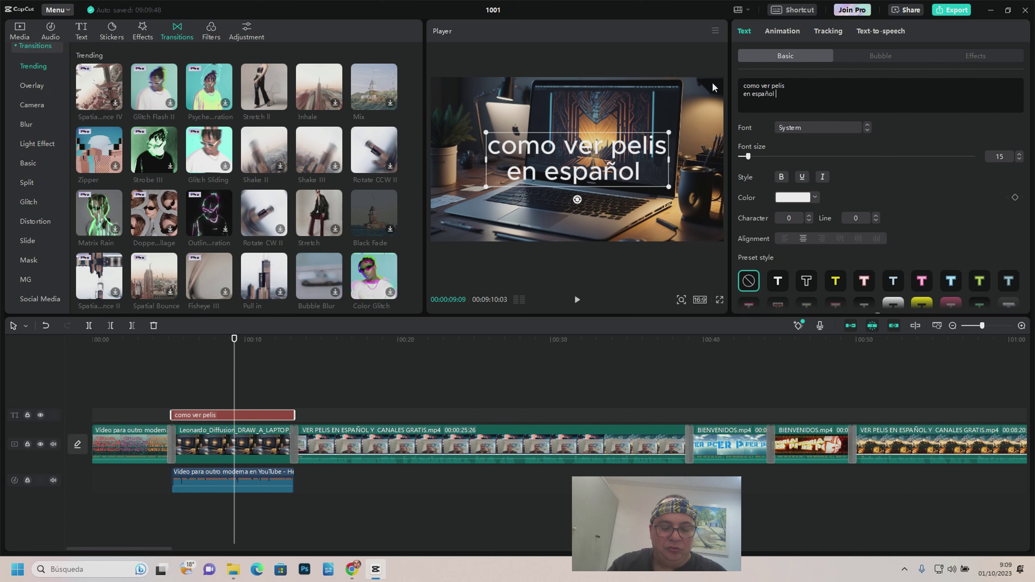
{"action": "key", "text": "Return"}
{"action": "type", "text": "tot"}
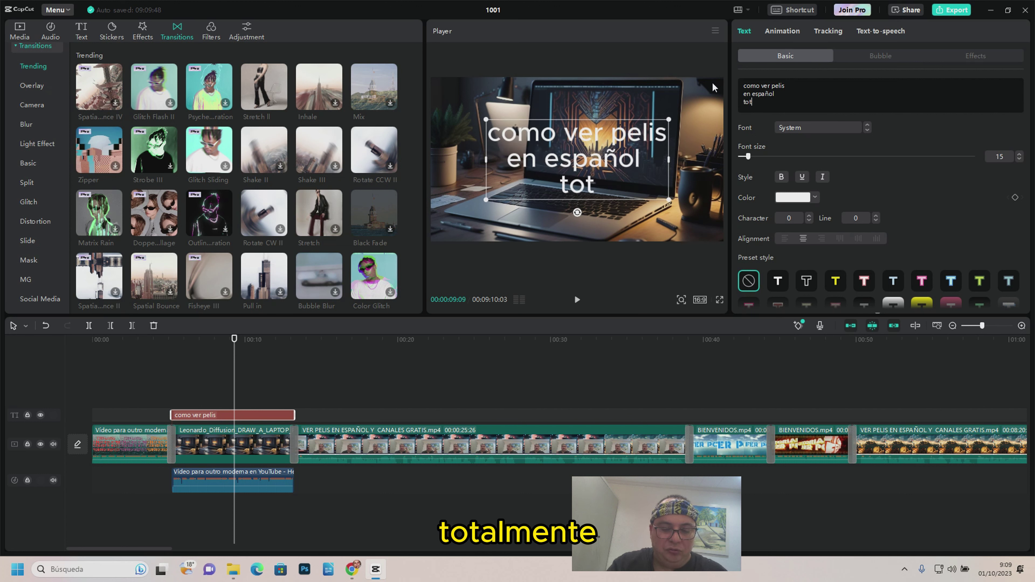
{"action": "type", "text": "almentve"}
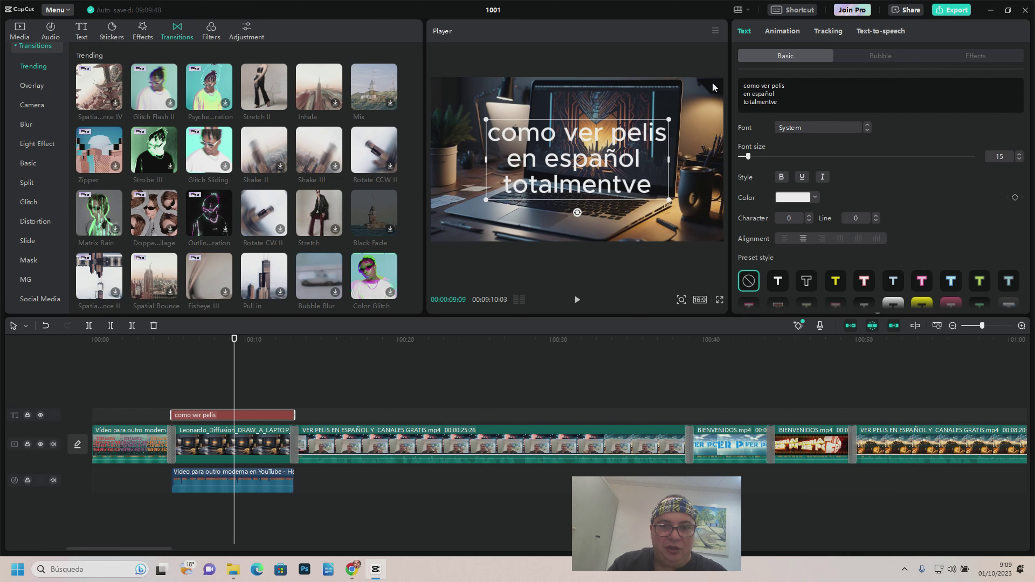
{"action": "key", "text": "BackSpace"}
{"action": "key", "text": "BackSpace"}
{"action": "type", "text": "e"}
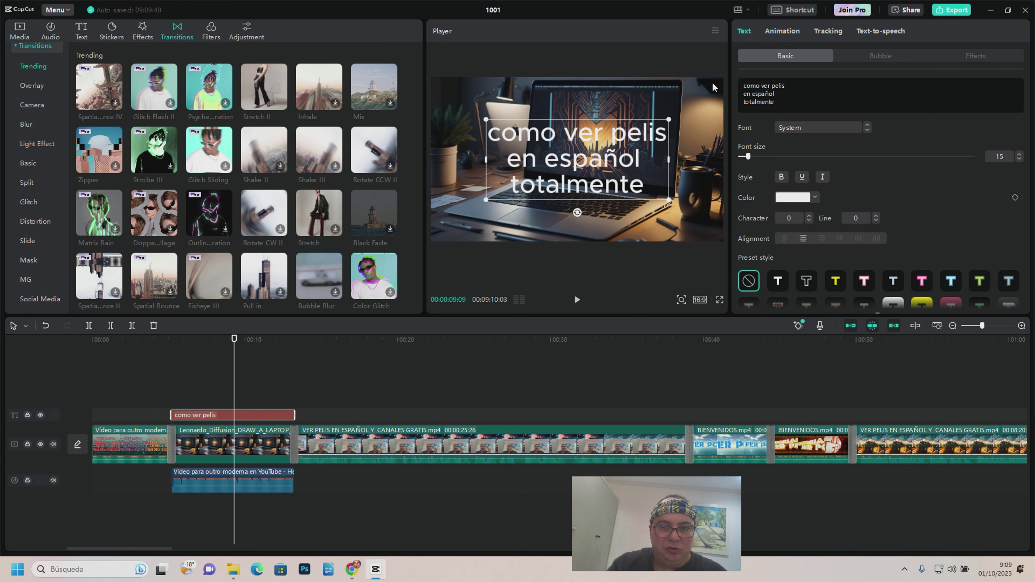
{"action": "key", "text": "Return"}
{"action": "type", "text": "grac"}
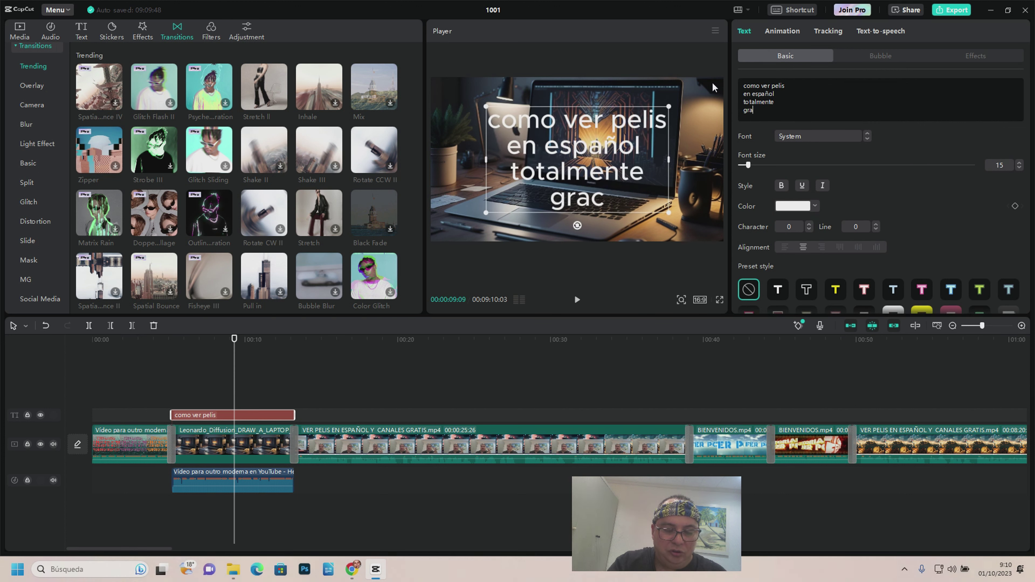
{"action": "key", "text": "BackSpace"}
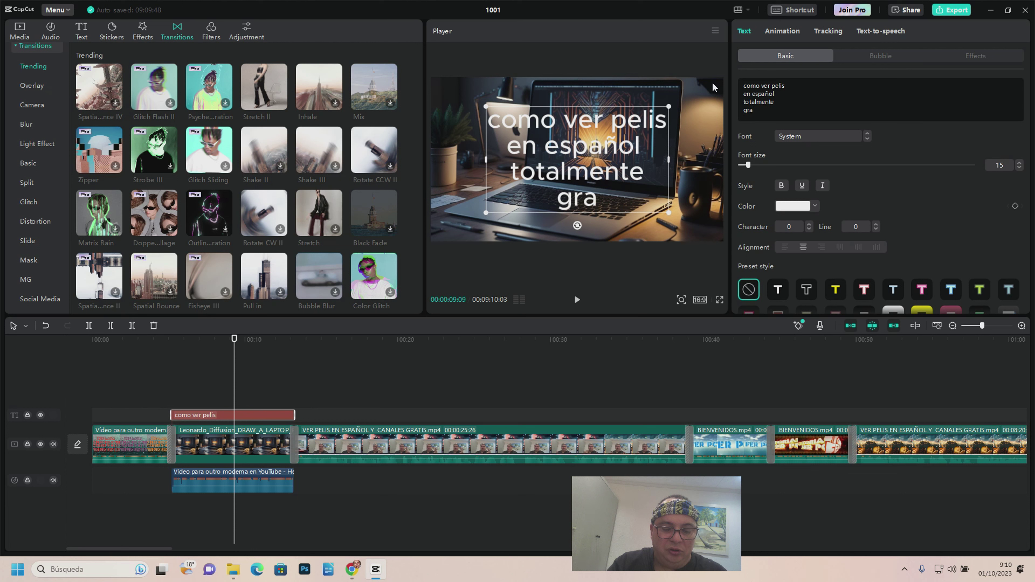
{"action": "type", "text": "tis "}
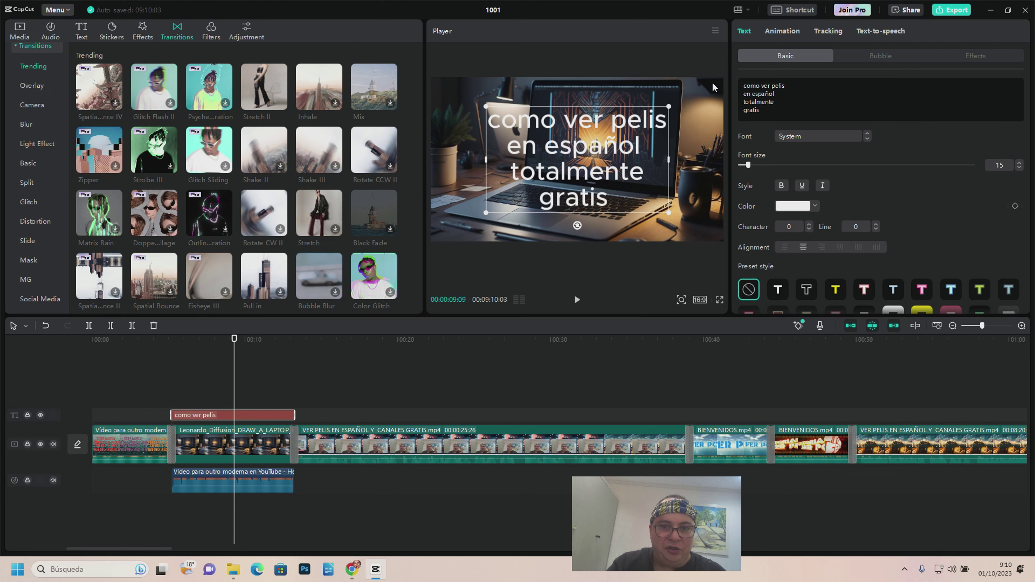
{"action": "type", "text": "23/25"}
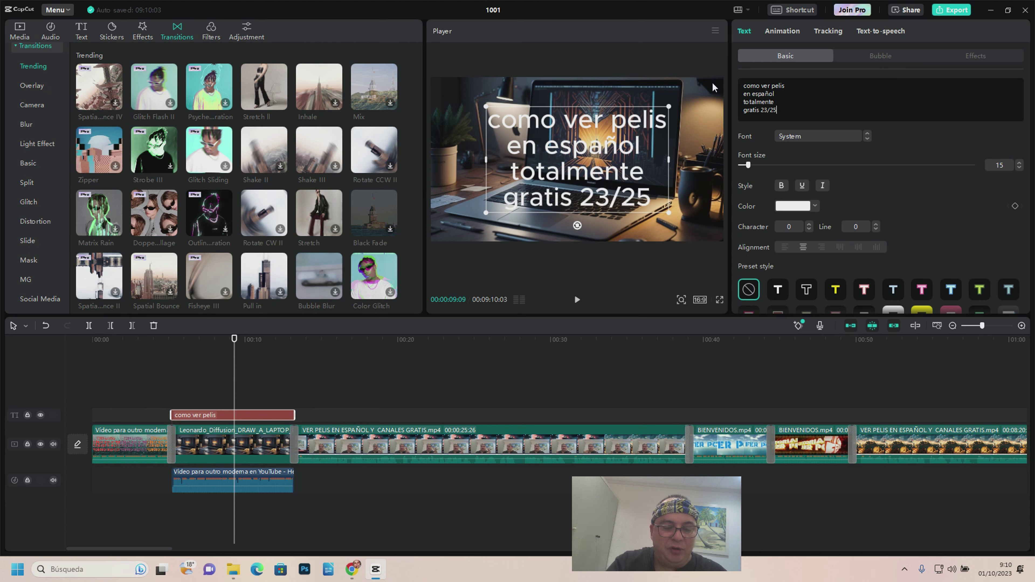
{"action": "key", "text": "BackSpace"}
{"action": "type", "text": "4"}
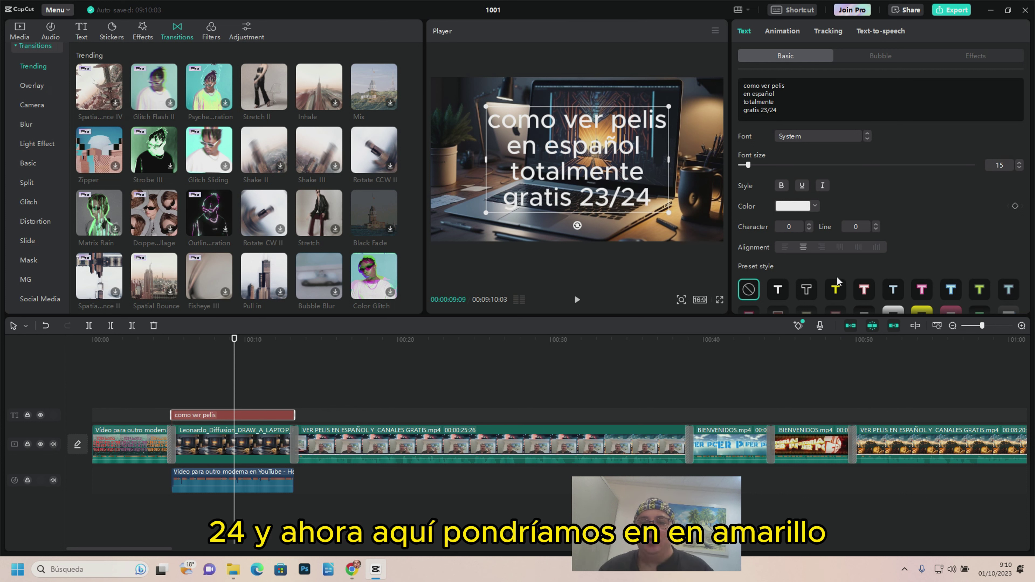
Apply the yellow preset style, set font size 21, and change 'como' to 'Como'.
{"action": "left_click", "coordinate": [834, 292]}
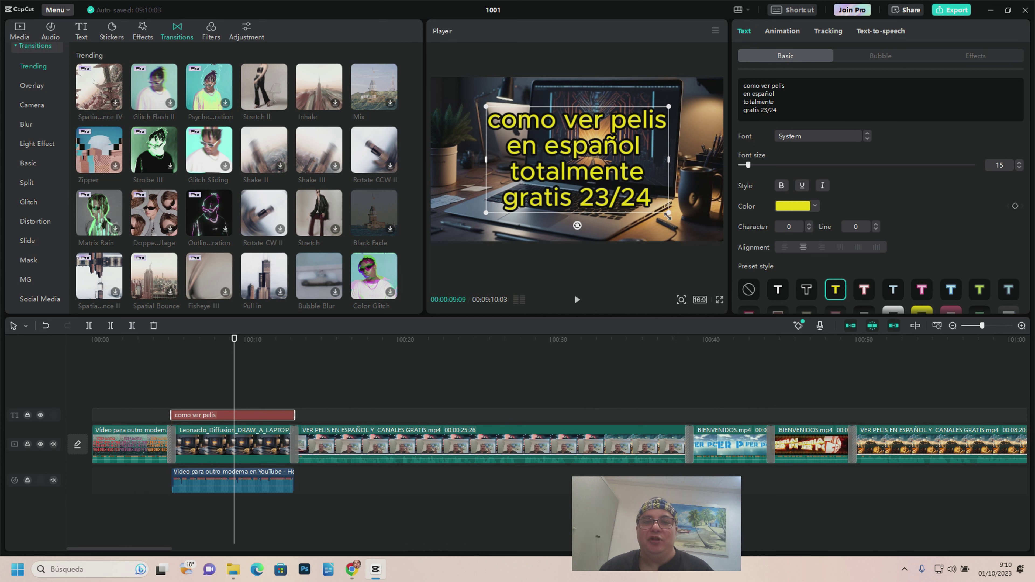
{"action": "left_click_drag", "start_coordinate": [748, 165], "coordinate": [752, 165]}
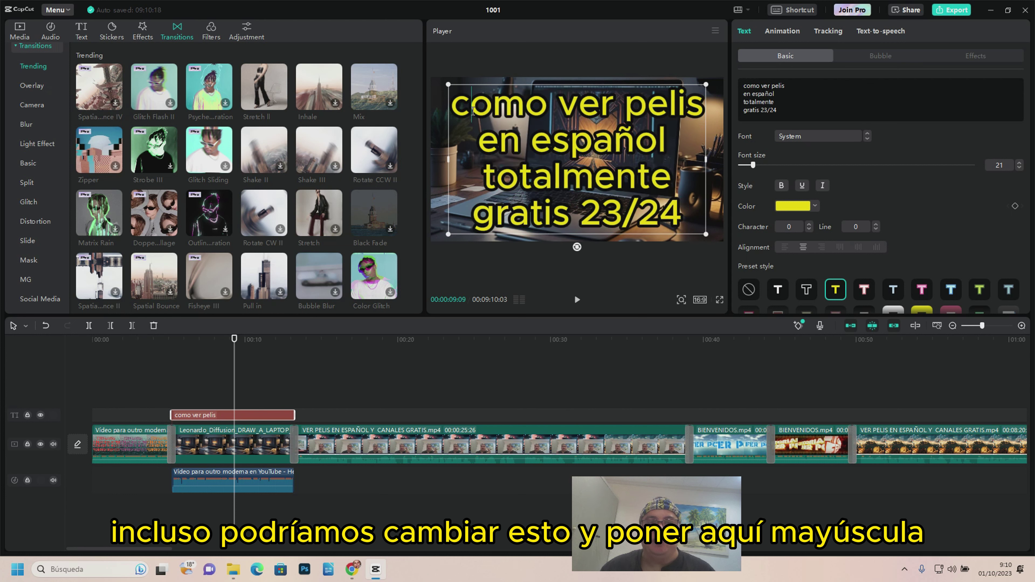
{"action": "left_click", "coordinate": [473, 101]}
{"action": "key", "text": "BackSpace"}
{"action": "type", "text": "C"}
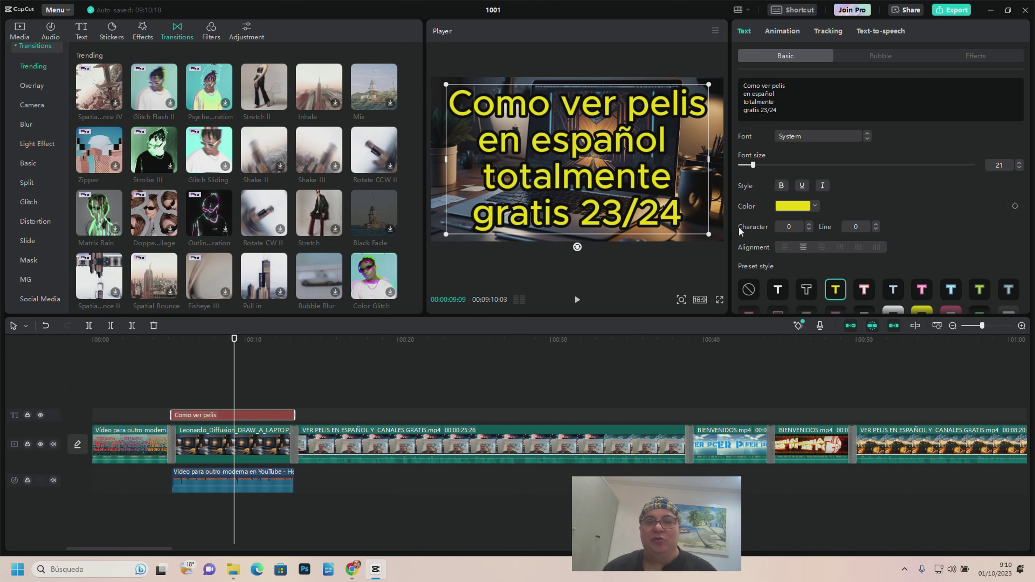
{"action": "left_click", "coordinate": [786, 32]}
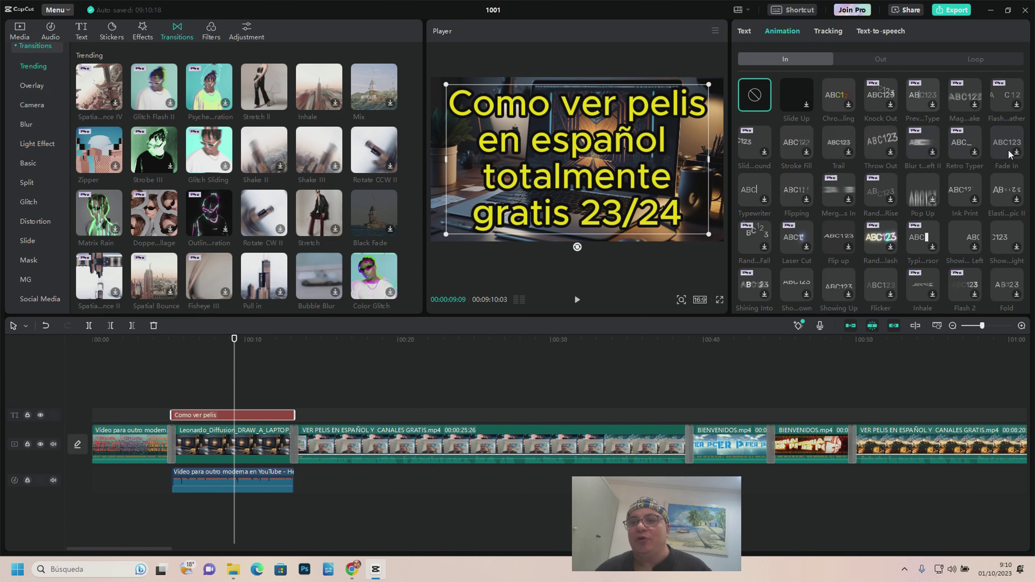
Try Ink Print with a longer duration, then switch the title's entrance animation to Fade In at 4.3 s.
{"action": "left_click", "coordinate": [976, 200]}
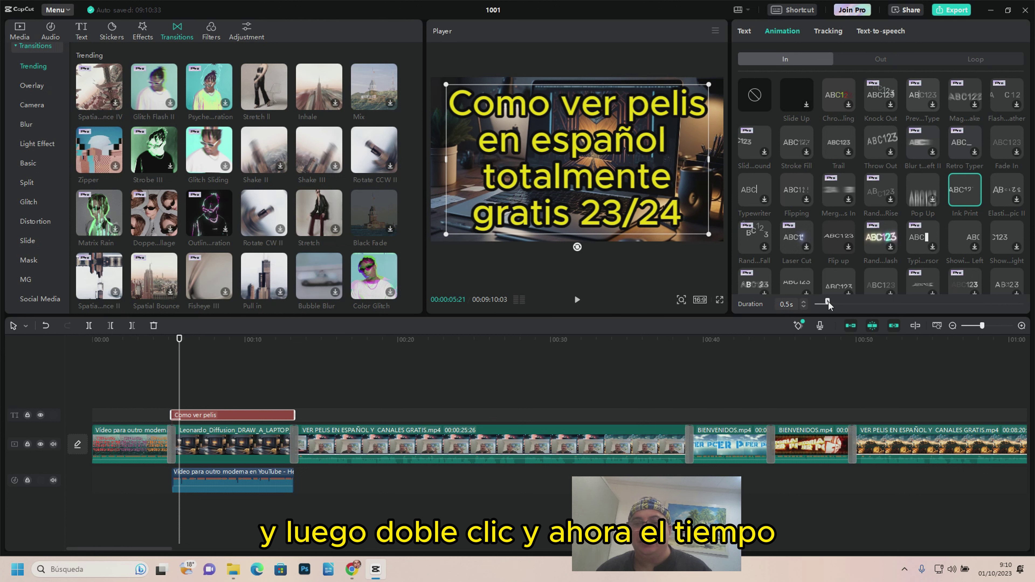
{"action": "left_click_drag", "start_coordinate": [828, 304], "coordinate": [875, 309]}
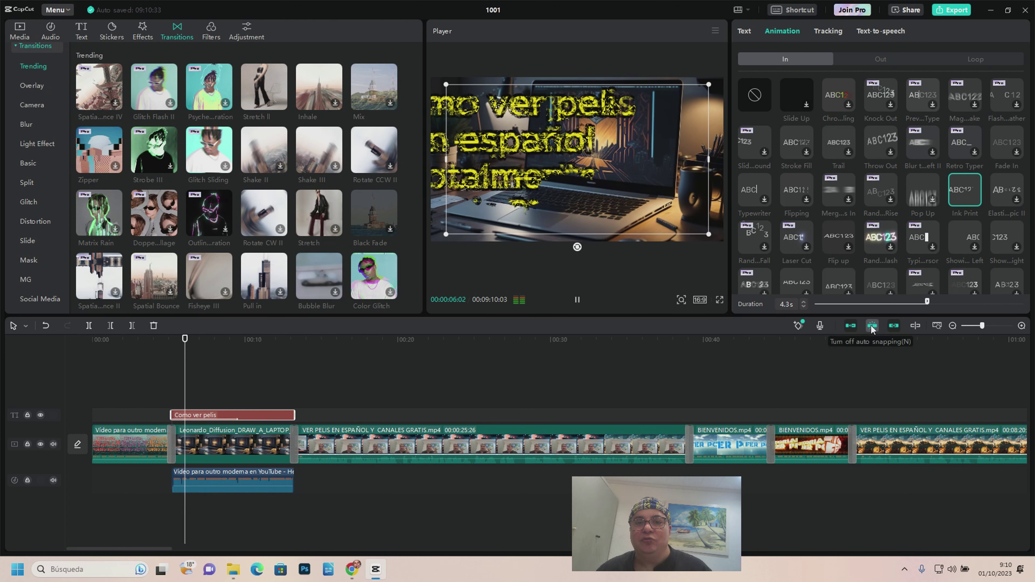
{"action": "left_click", "coordinate": [578, 302]}
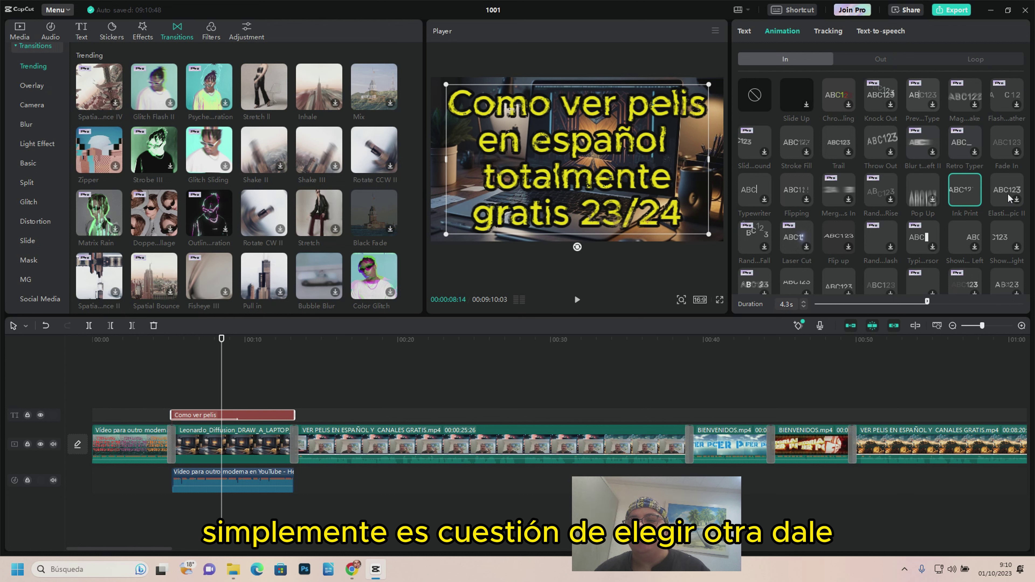
{"action": "left_click", "coordinate": [1016, 155]}
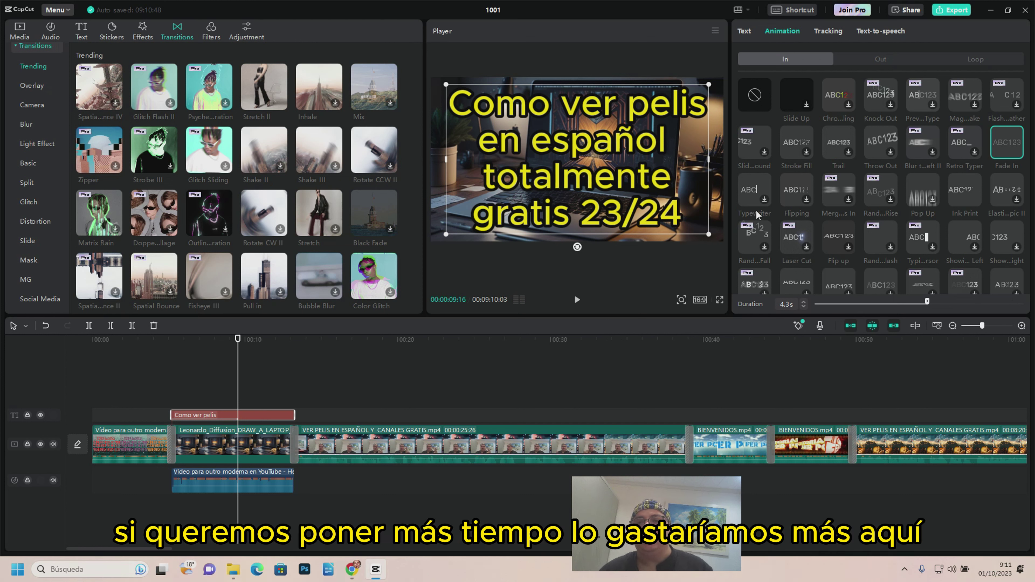
Cycle through the title's Text, Animation and Tracking settings, ending on the Text-to-speech voices.
{"action": "left_click", "coordinate": [741, 34]}
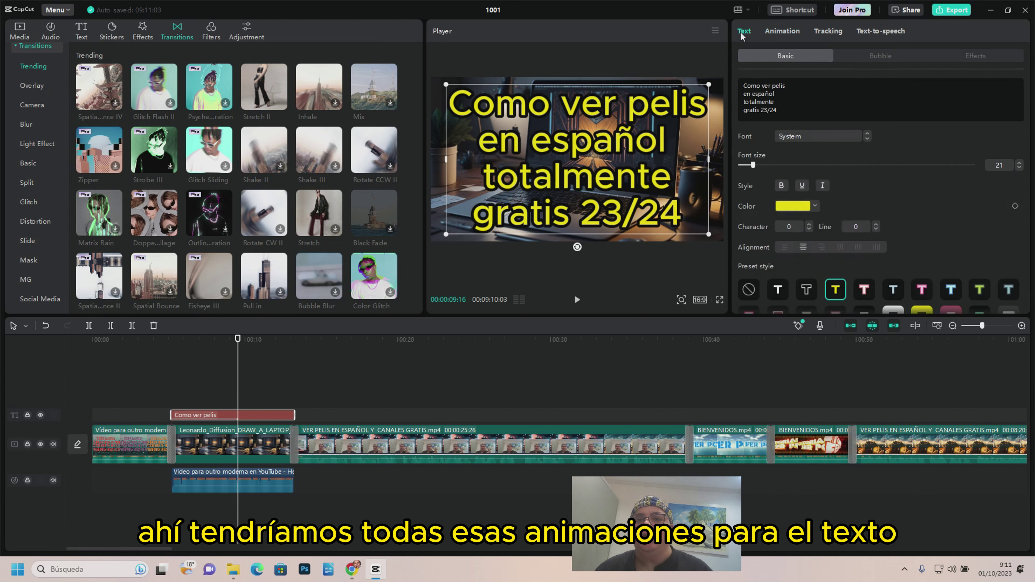
{"action": "left_click", "coordinate": [786, 32]}
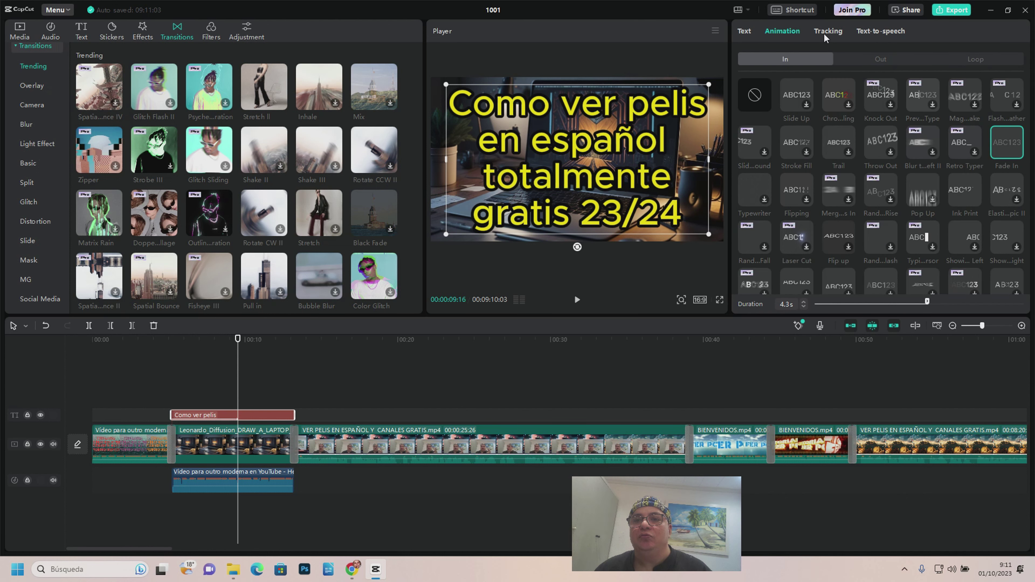
{"action": "left_click", "coordinate": [825, 37]}
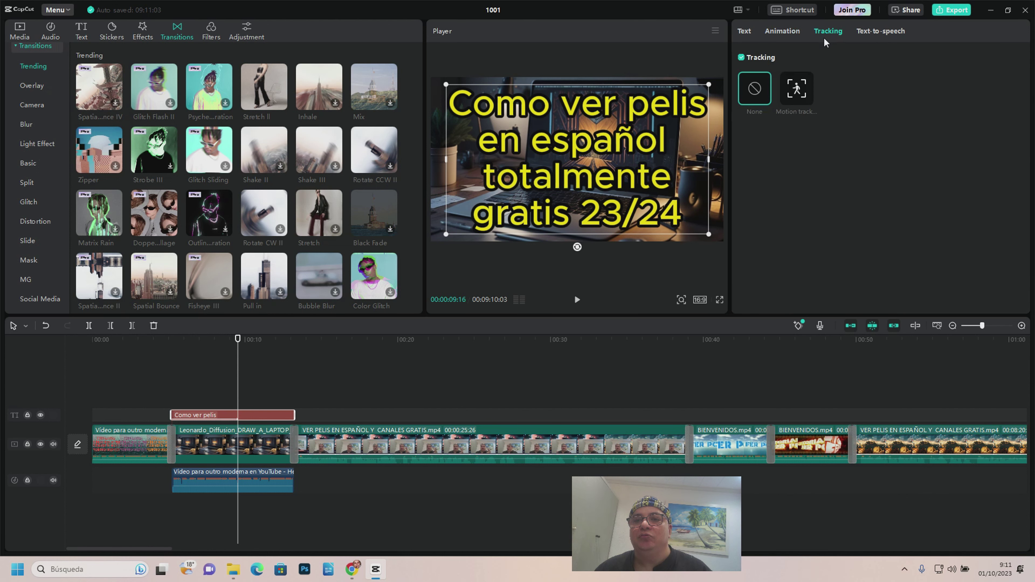
{"action": "left_click", "coordinate": [870, 31]}
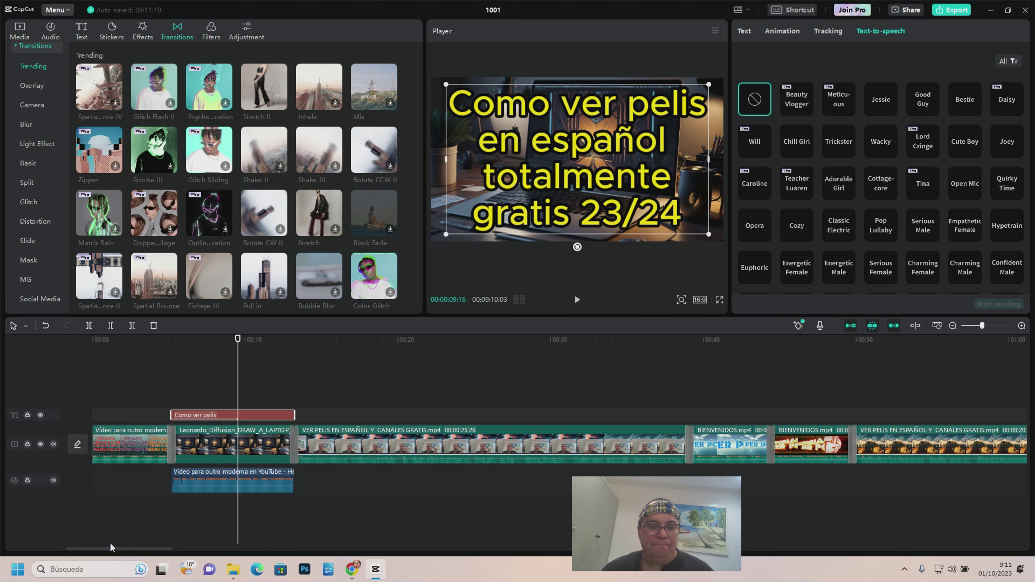
Add the 'Fashionable sweet LoFi beat loop' song from the audio library to the audio track.
{"action": "left_click_drag", "start_coordinate": [112, 548], "coordinate": [150, 548]}
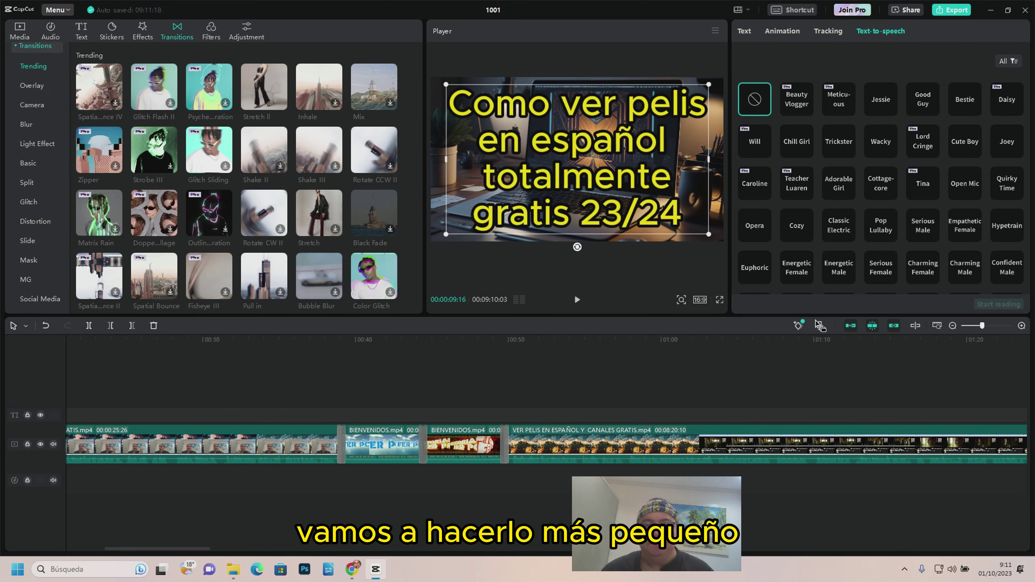
{"action": "left_click_drag", "start_coordinate": [980, 328], "coordinate": [968, 333]}
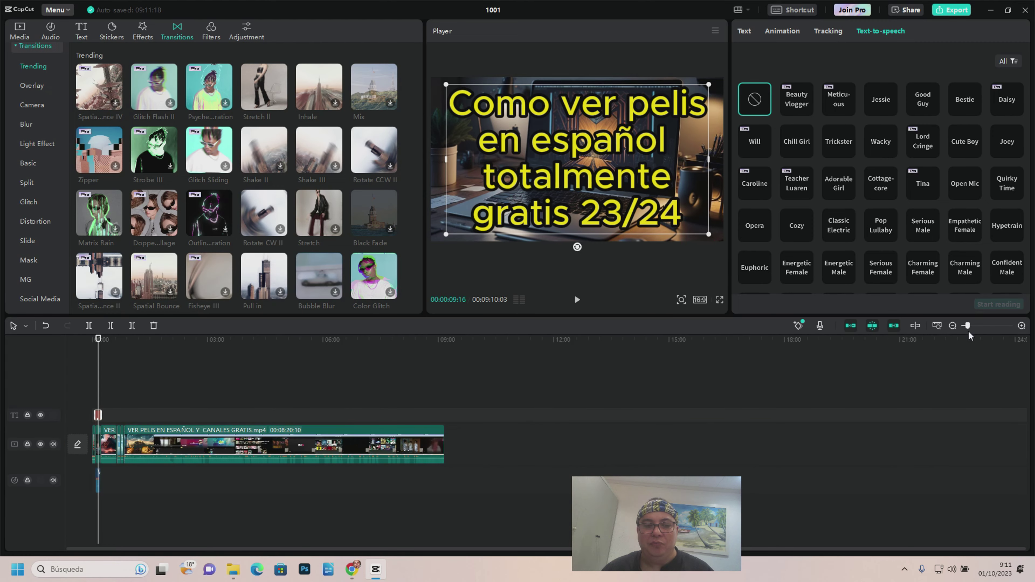
{"action": "left_click", "coordinate": [50, 31]}
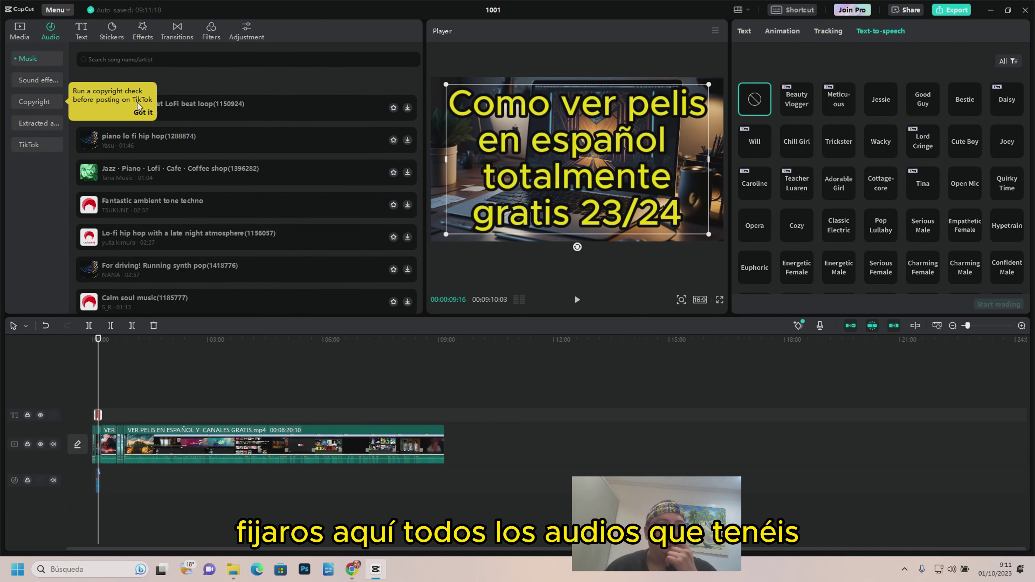
{"action": "left_click", "coordinate": [141, 112]}
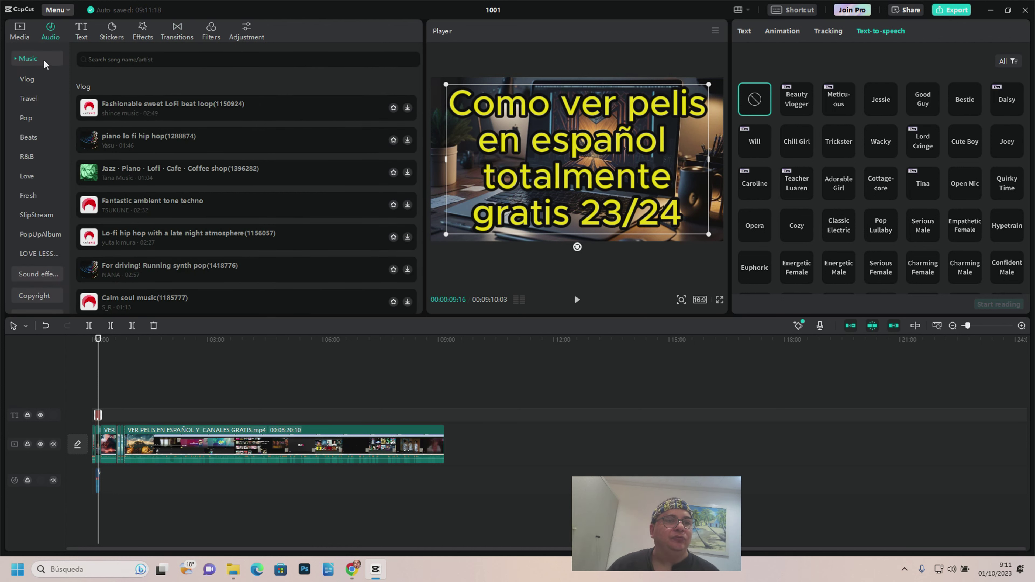
{"action": "left_click", "coordinate": [127, 107]}
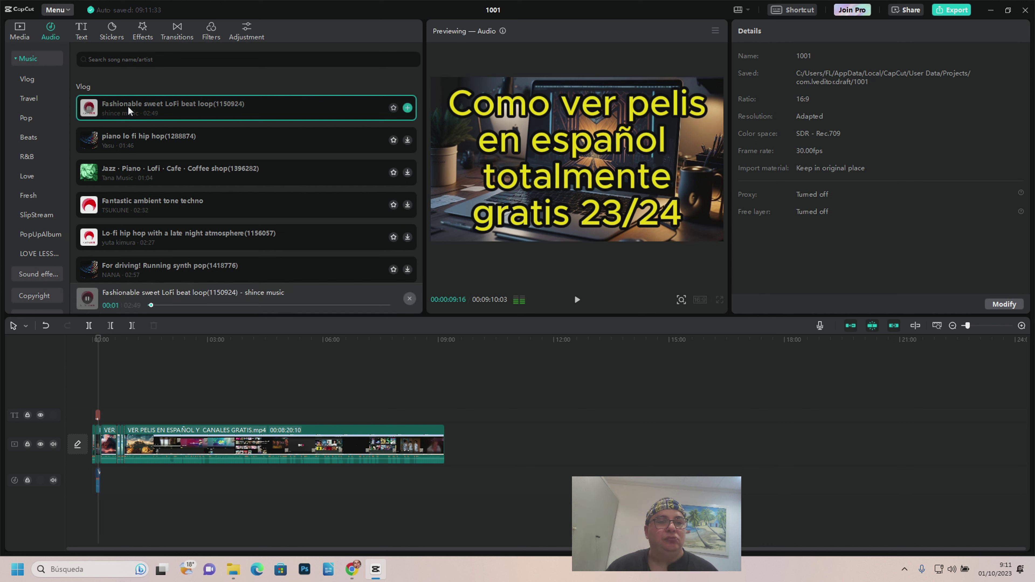
{"action": "left_click_drag", "start_coordinate": [128, 106], "coordinate": [125, 483]}
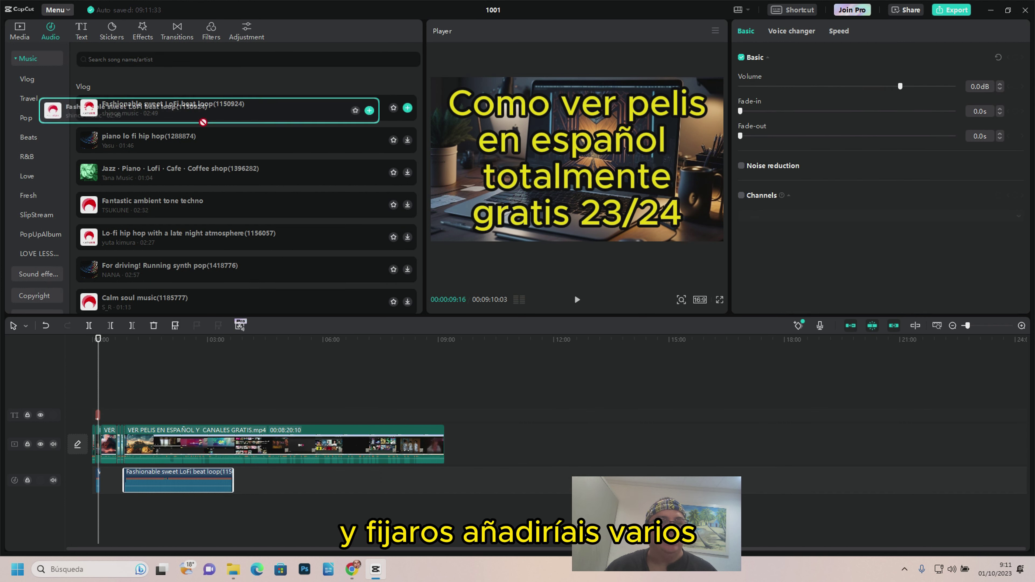
Add two more copies of the LoFi loop and trim the last to end with the video.
{"action": "left_click_drag", "start_coordinate": [195, 107], "coordinate": [234, 485]}
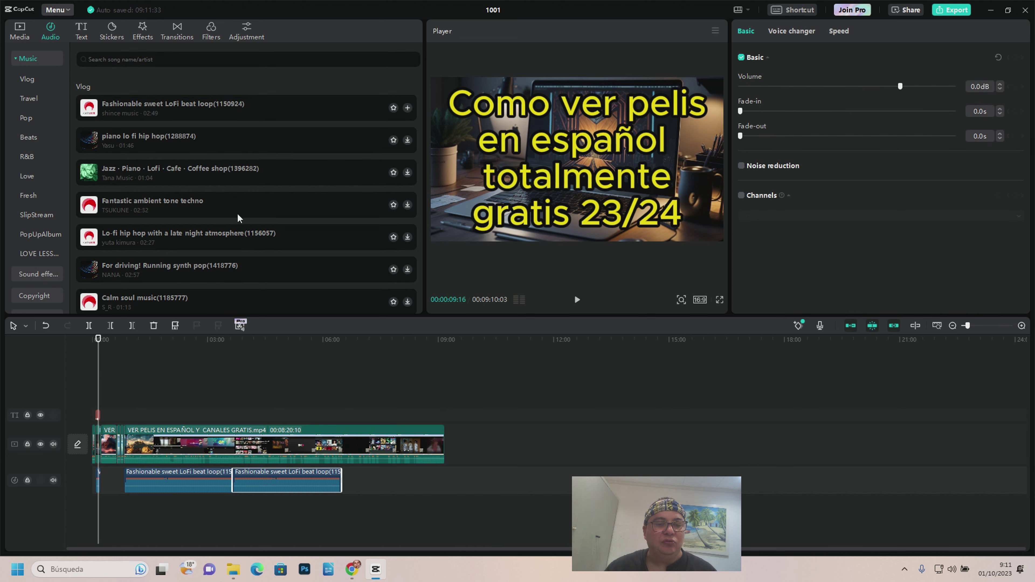
{"action": "left_click_drag", "start_coordinate": [254, 116], "coordinate": [341, 487]}
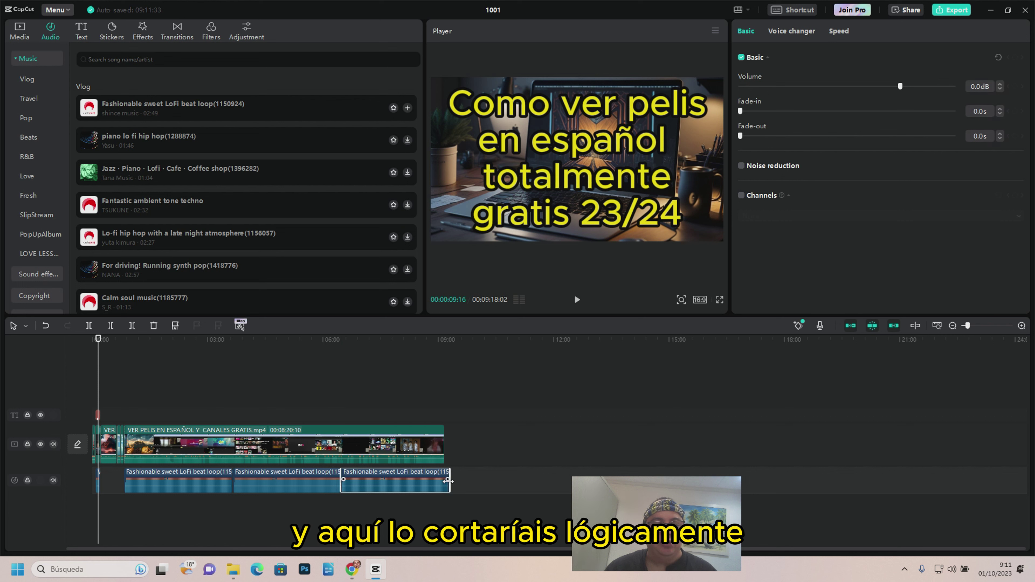
{"action": "left_click_drag", "start_coordinate": [447, 480], "coordinate": [442, 487]}
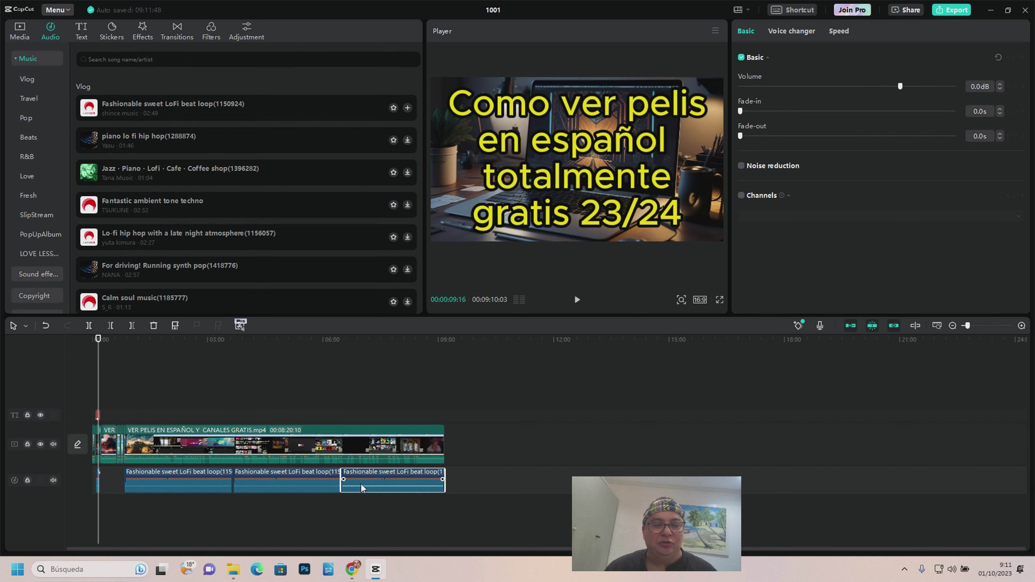
{"action": "left_click", "coordinate": [215, 492]}
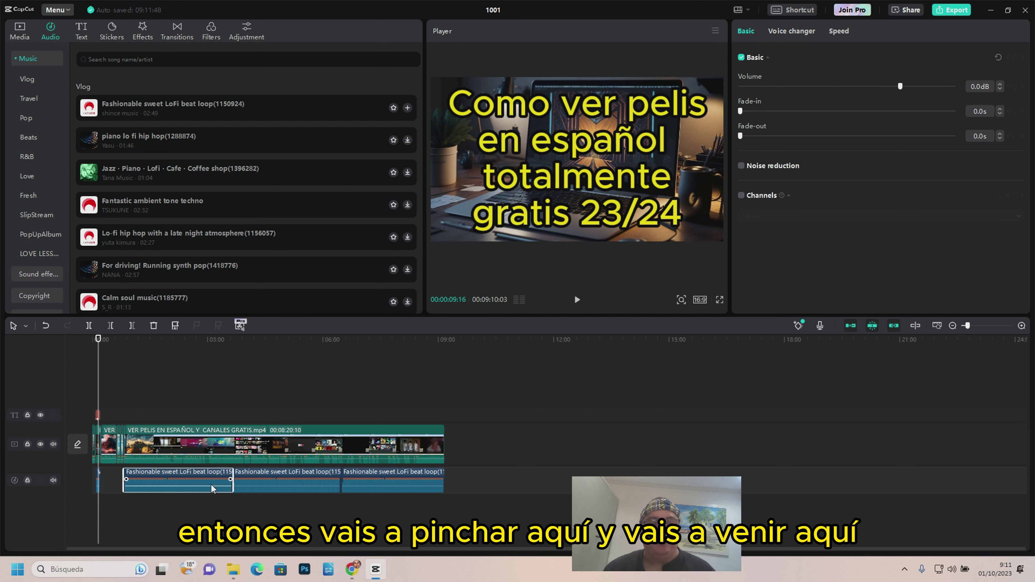
Turn the first two LoFi music clips down to about -10 dB each, then rewind the playhead.
{"action": "left_click_drag", "start_coordinate": [900, 86], "coordinate": [858, 94]}
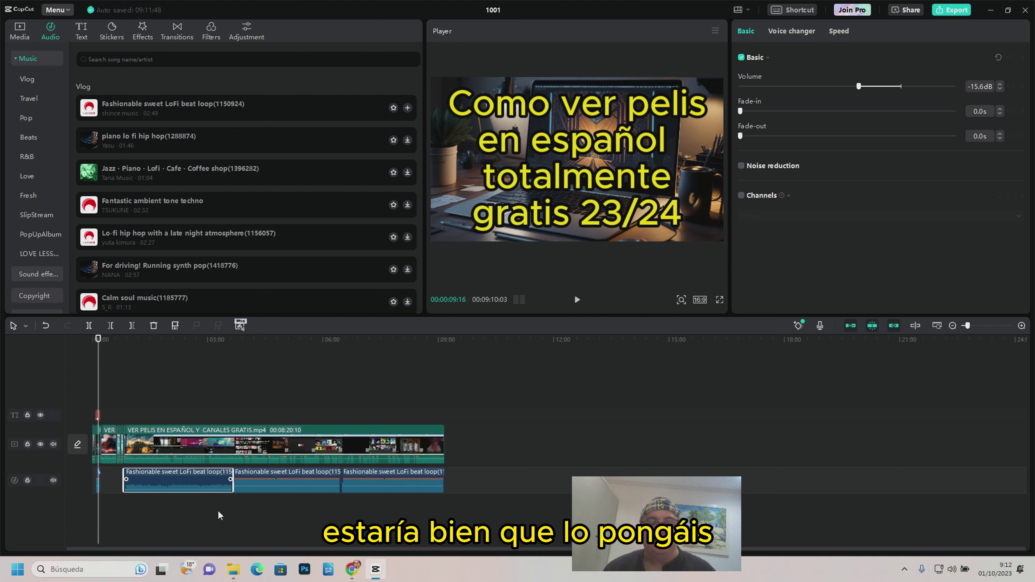
{"action": "left_click", "coordinate": [287, 493]}
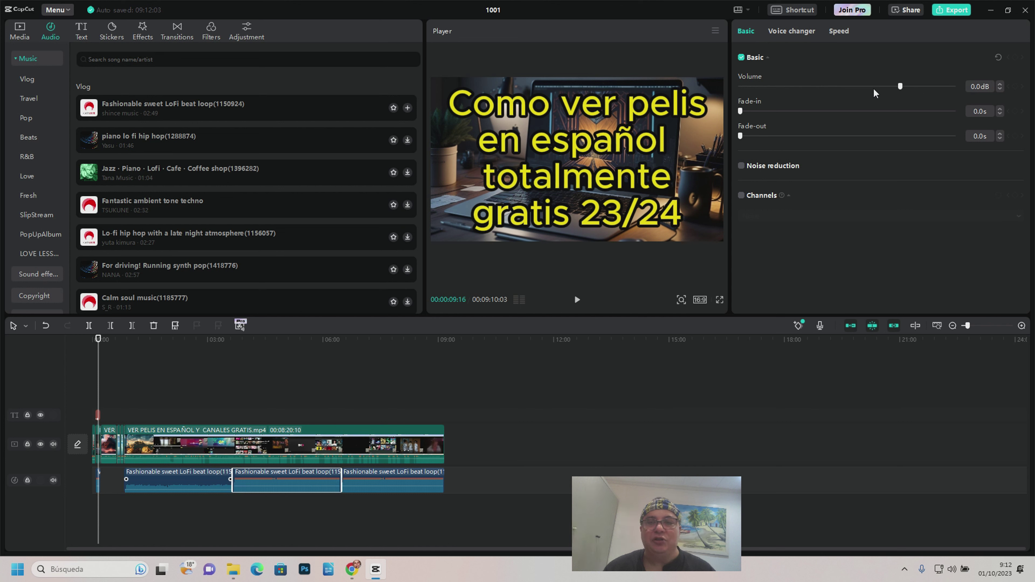
{"action": "left_click_drag", "start_coordinate": [899, 87], "coordinate": [871, 90]}
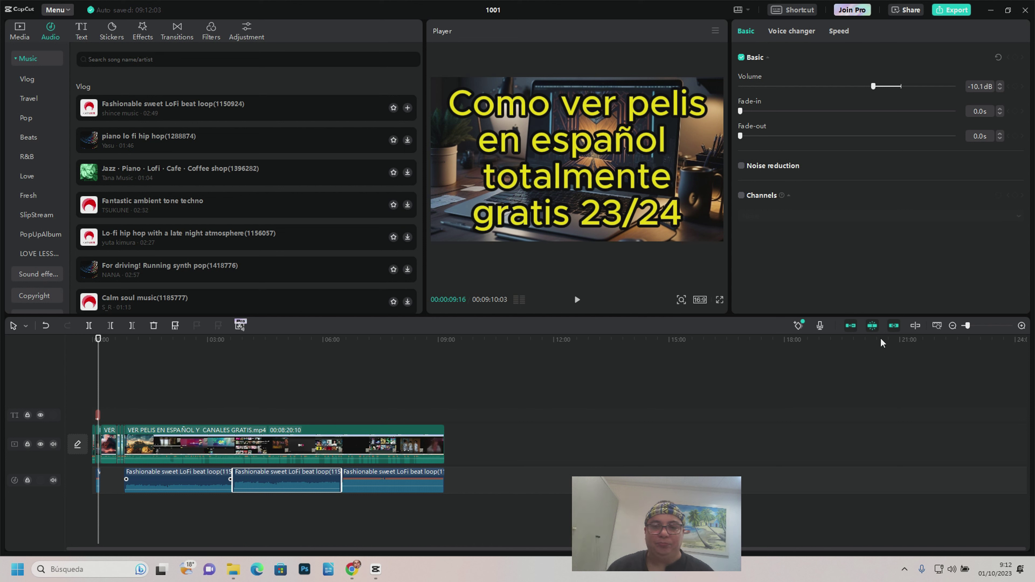
{"action": "left_click_drag", "start_coordinate": [969, 324], "coordinate": [975, 326]}
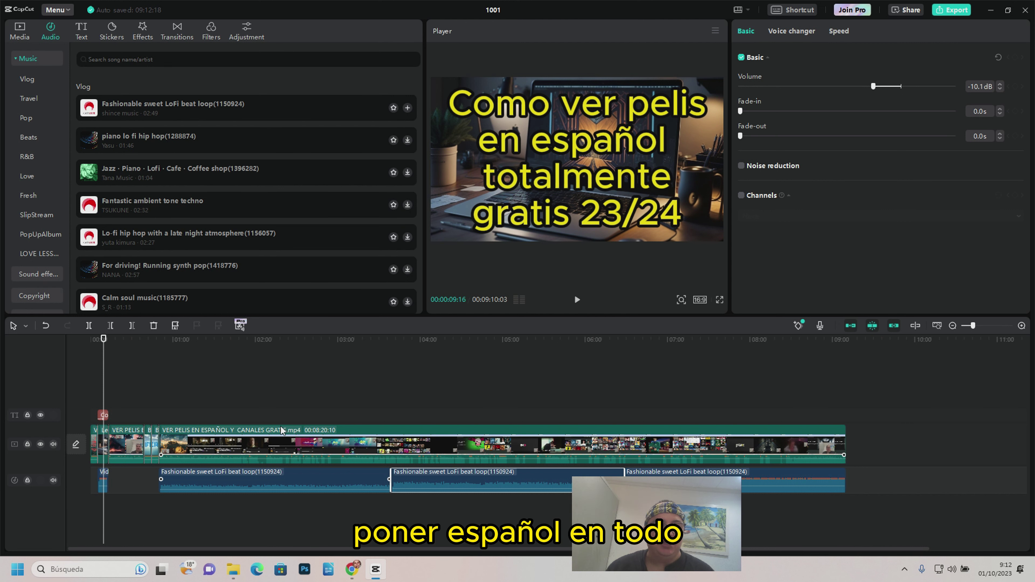
{"action": "left_click_drag", "start_coordinate": [104, 339], "coordinate": [75, 339]}
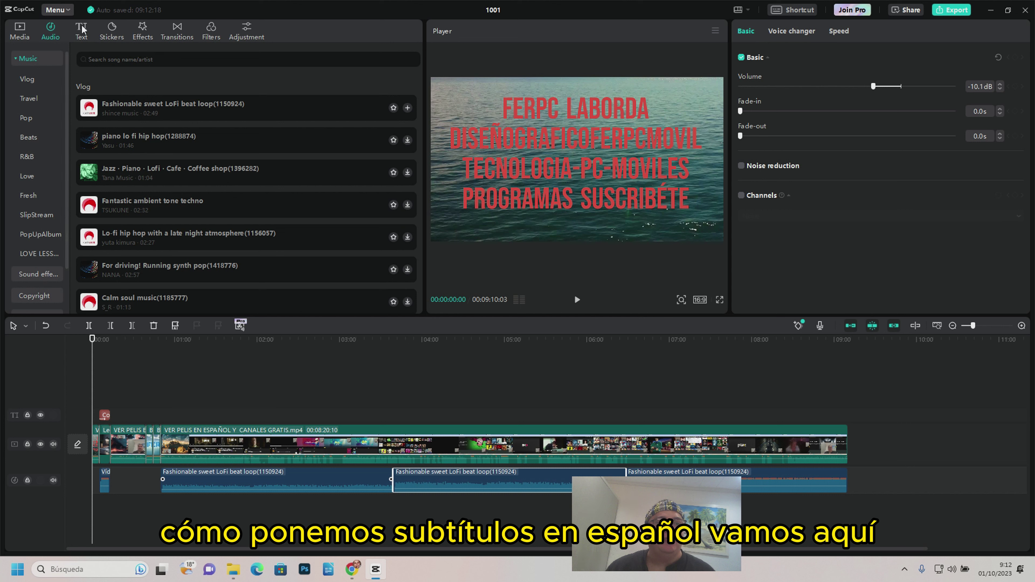
Open Auto captions under Text and set the speech language to Spanish (Latam).
{"action": "left_click", "coordinate": [82, 36]}
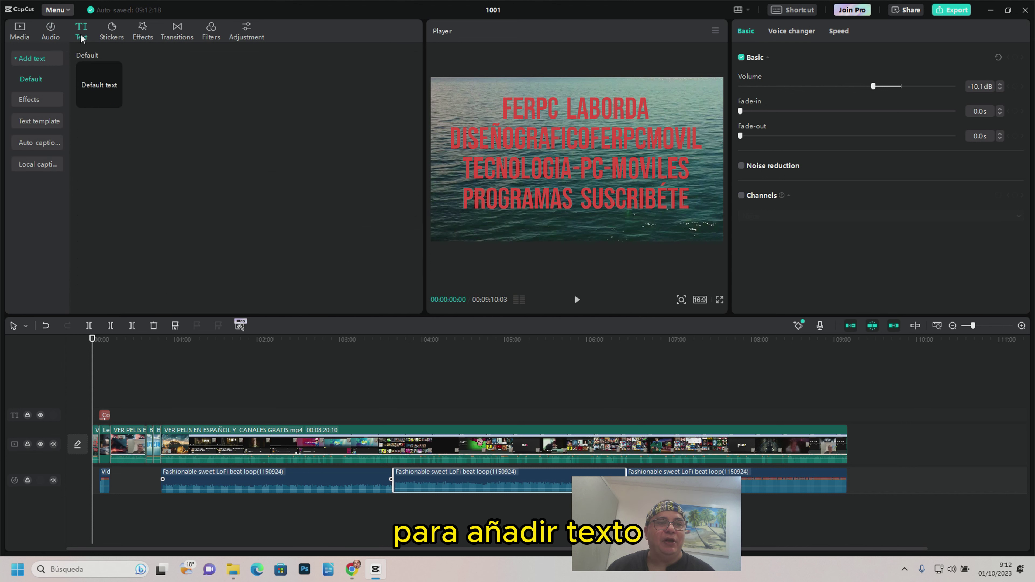
{"action": "left_click", "coordinate": [50, 143]}
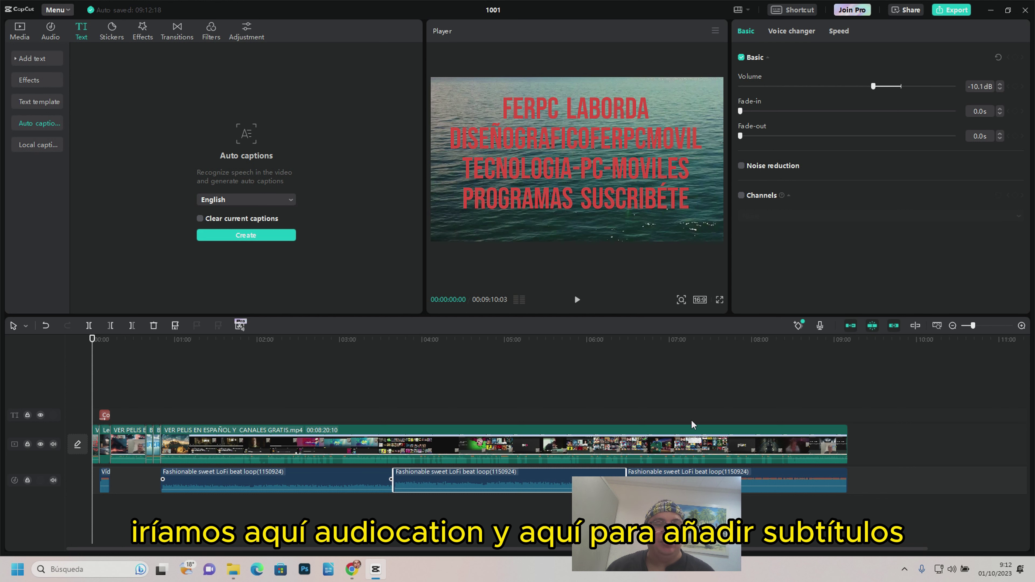
{"action": "left_click", "coordinate": [283, 201]}
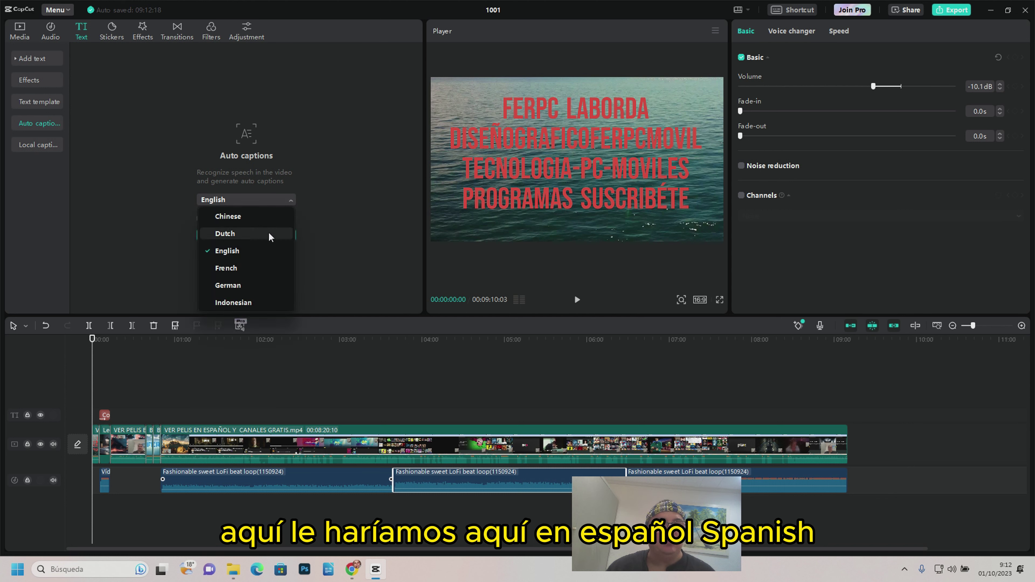
{"action": "scroll", "coordinate": [249, 272], "scroll_direction": "down", "scroll_amount": 3}
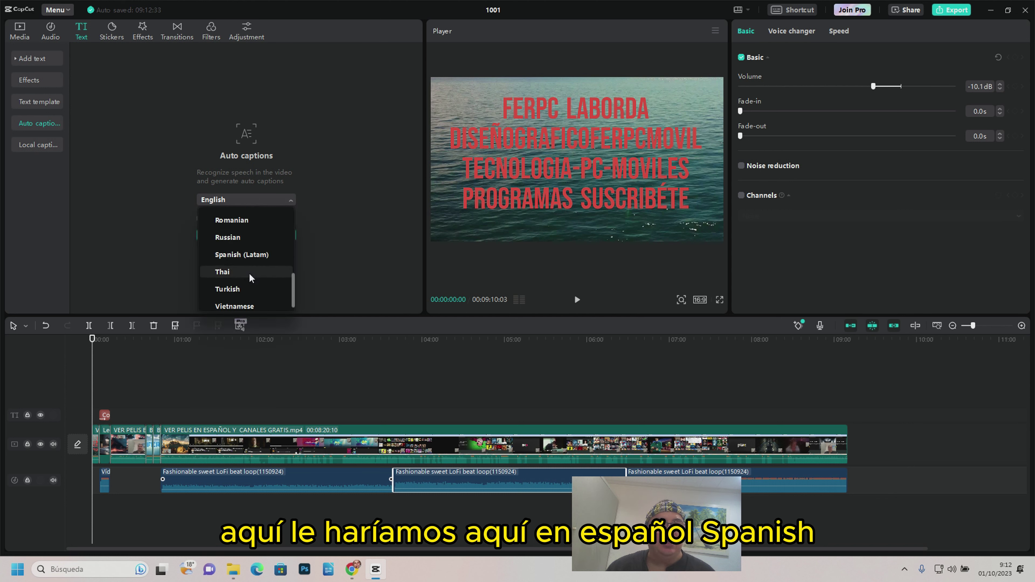
{"action": "left_click", "coordinate": [248, 254]}
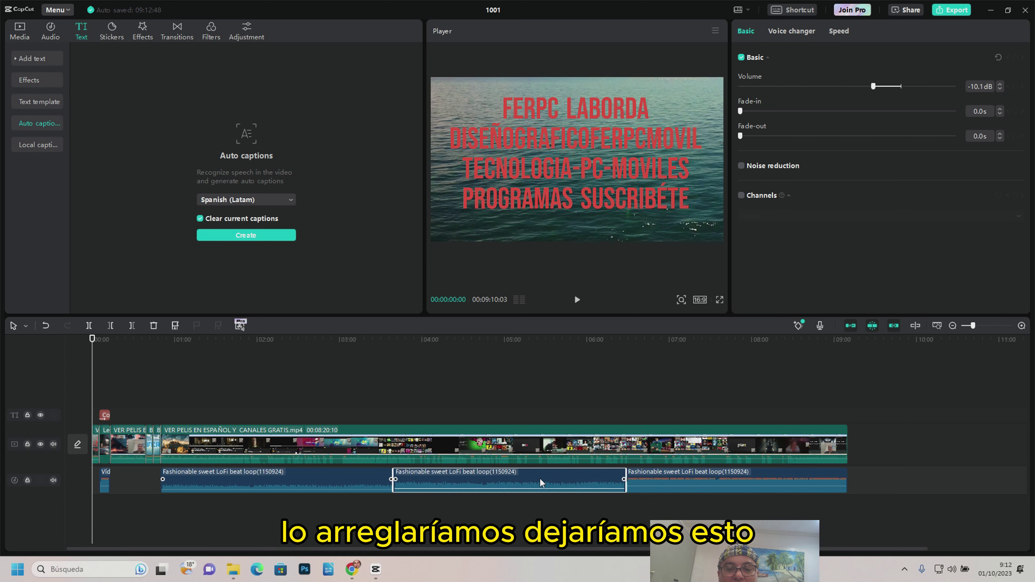
Select the third and middle LoFi clips, then deselect to show project 1001's details.
{"action": "left_click", "coordinate": [653, 480]}
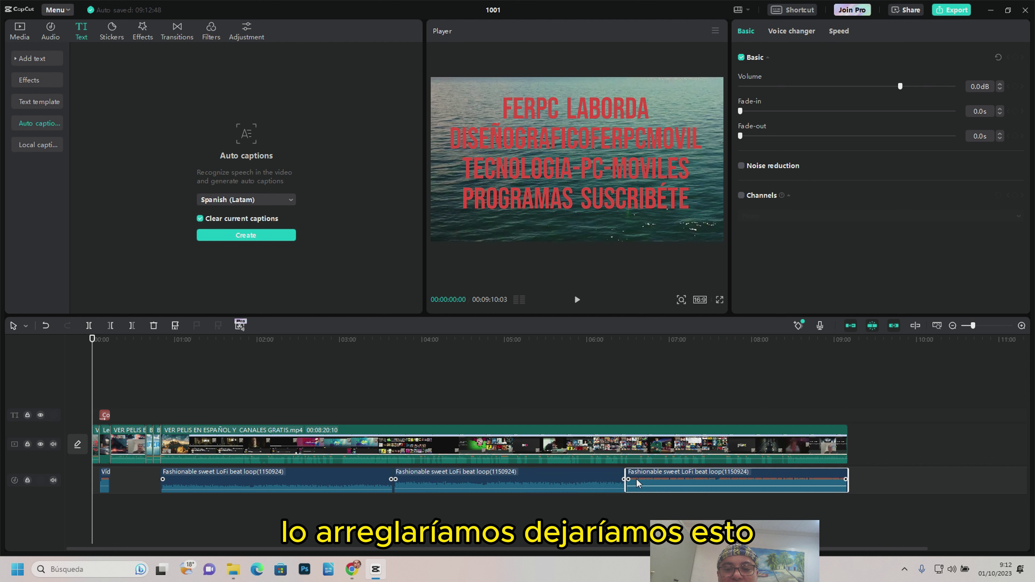
{"action": "left_click", "coordinate": [572, 476]}
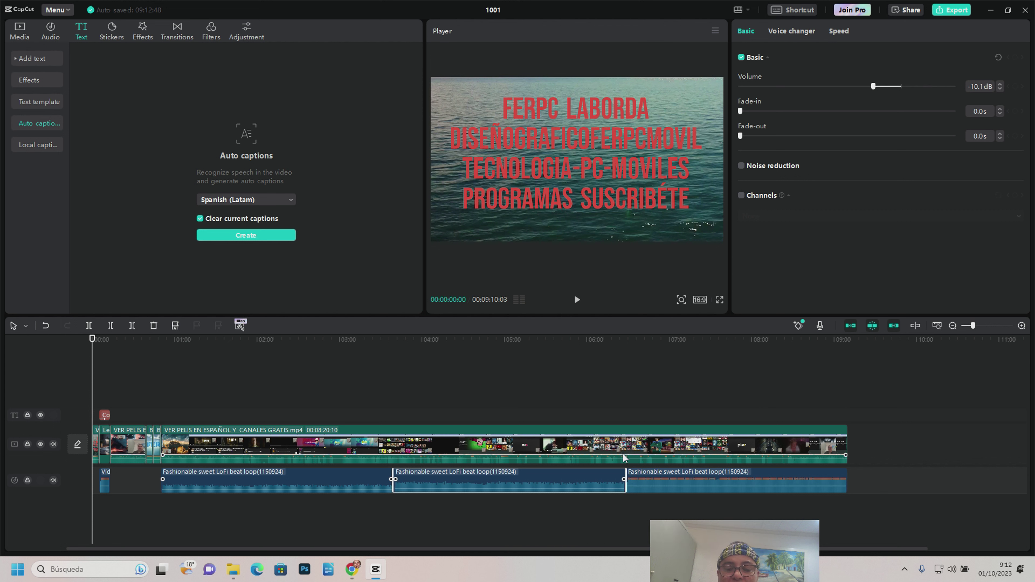
{"action": "left_click", "coordinate": [881, 424]}
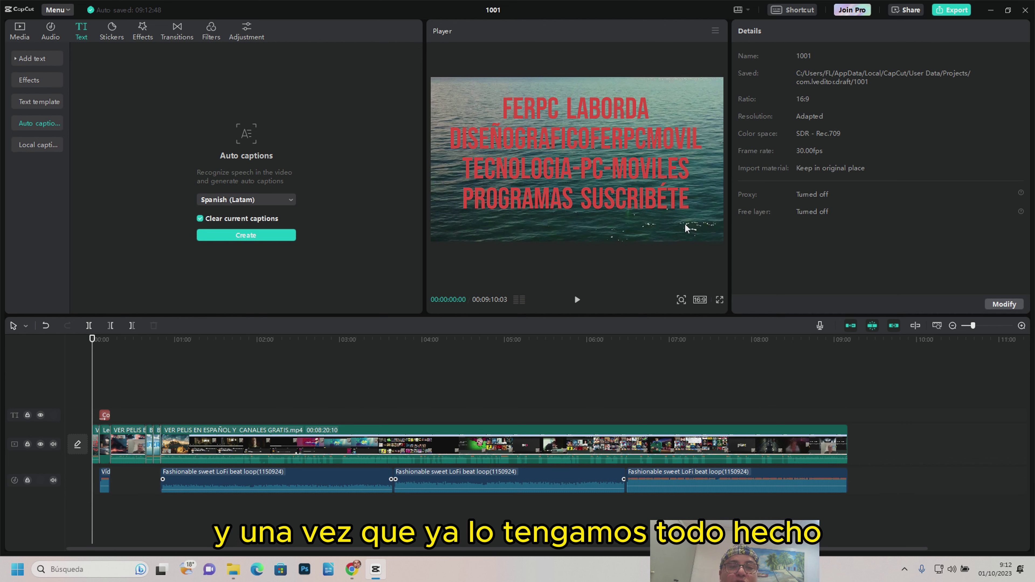
Keep the 16:9 aspect ratio and select the VER PELIS clip to show its settings.
{"action": "left_click", "coordinate": [699, 300]}
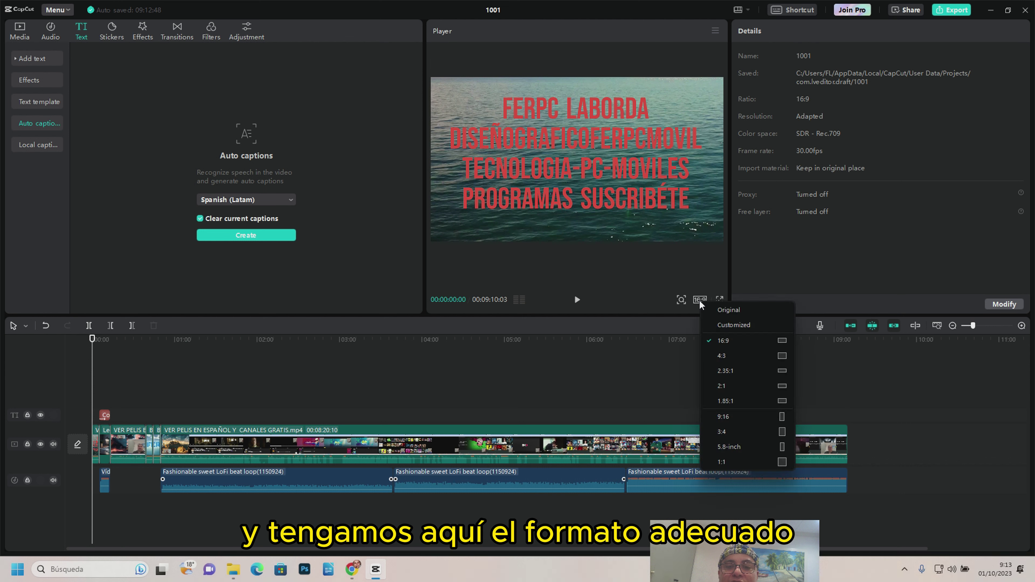
{"action": "left_click", "coordinate": [715, 339]}
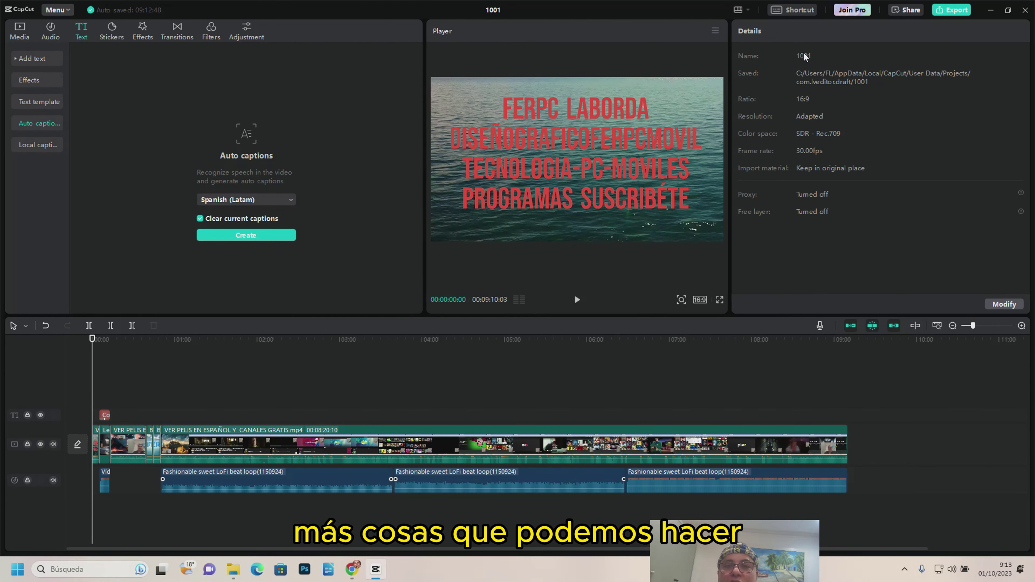
{"action": "left_click", "coordinate": [531, 445]}
Browse the VER PELIS clip's Video, Audio, Speed, Animation and Adjustment tabs, ending on Video.
{"action": "left_click", "coordinate": [748, 32]}
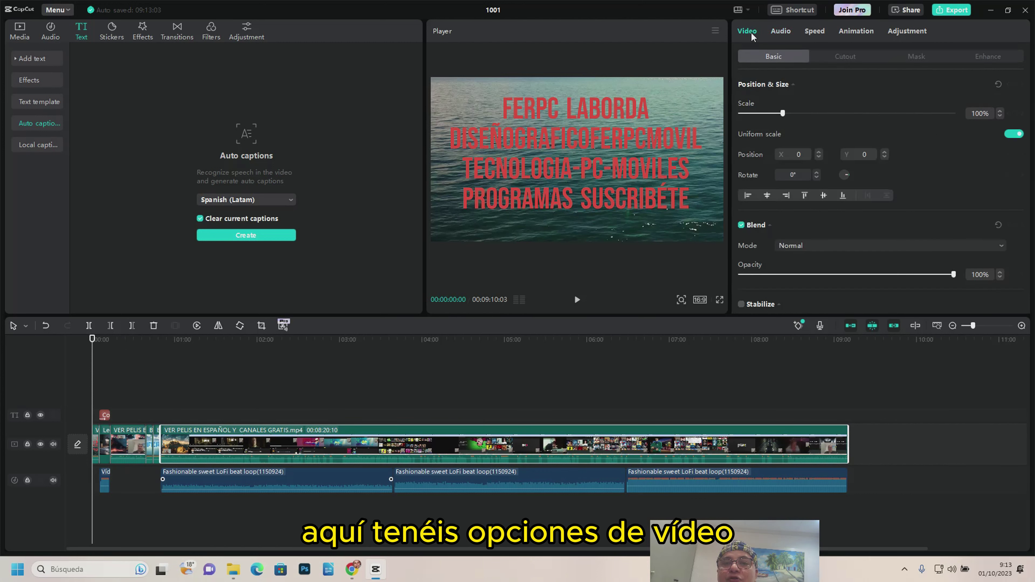
{"action": "left_click", "coordinate": [780, 35]}
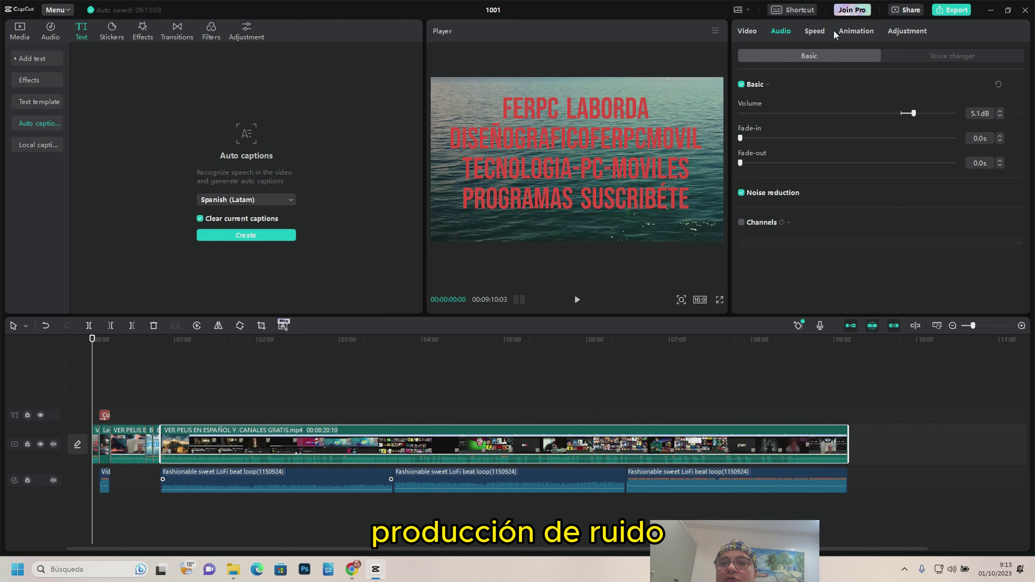
{"action": "left_click", "coordinate": [815, 33]}
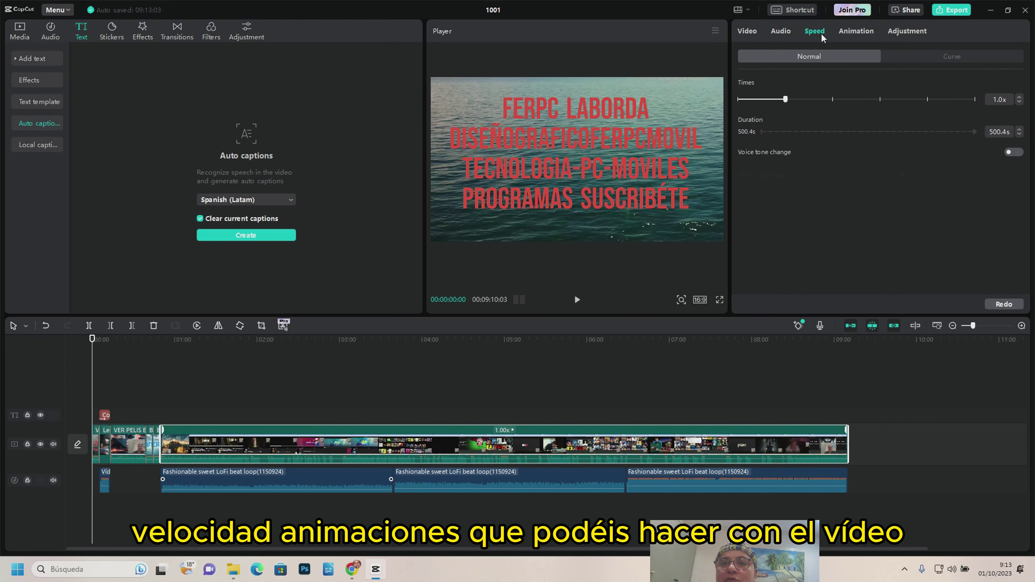
{"action": "left_click", "coordinate": [858, 32]}
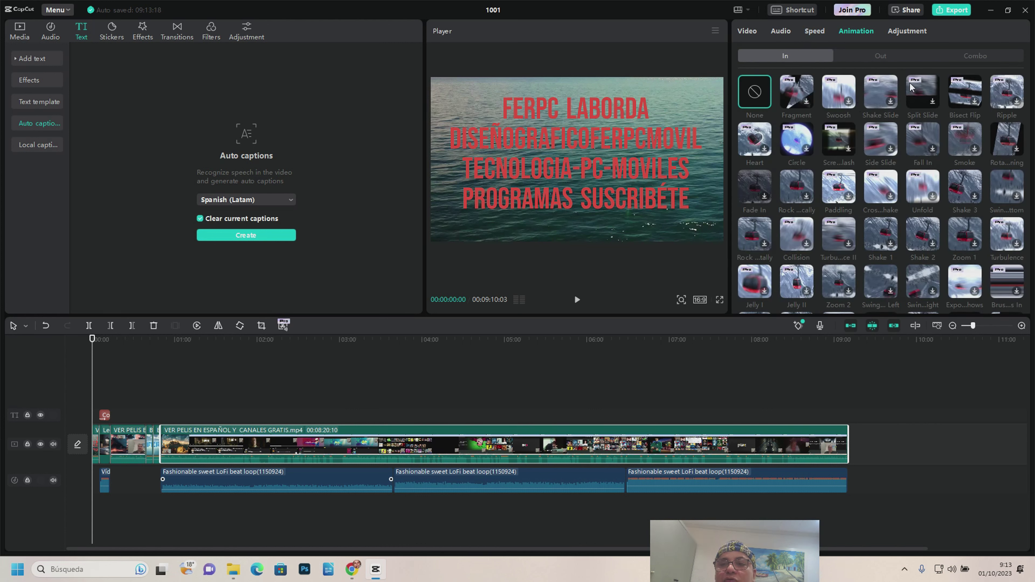
{"action": "left_click", "coordinate": [901, 33]}
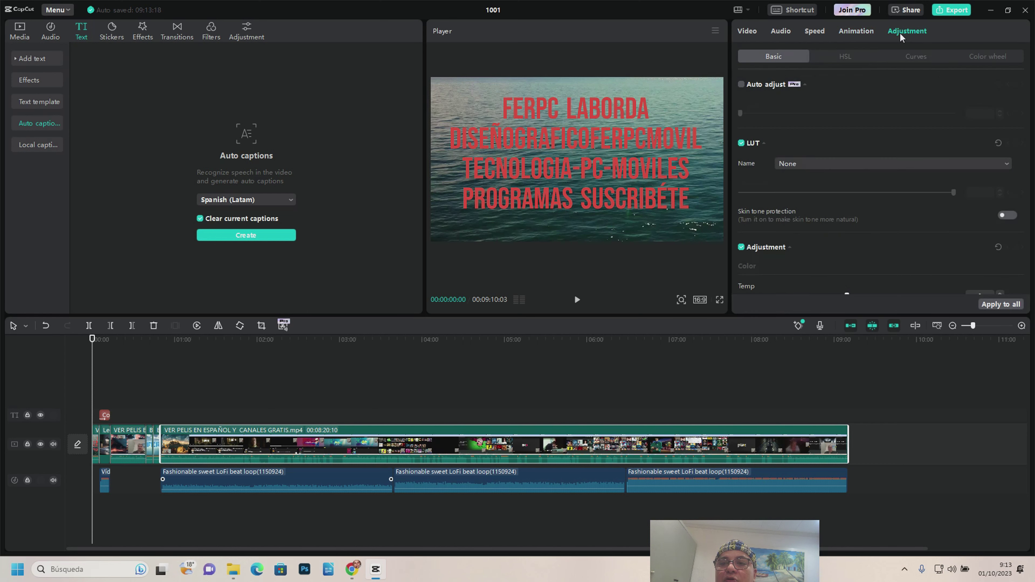
{"action": "left_click", "coordinate": [857, 33]}
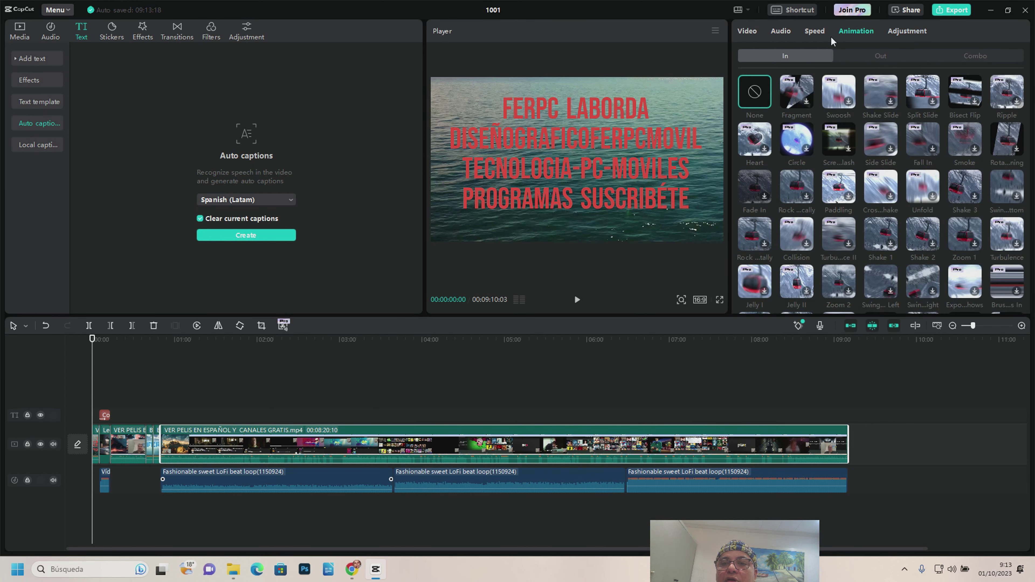
{"action": "left_click", "coordinate": [754, 31]}
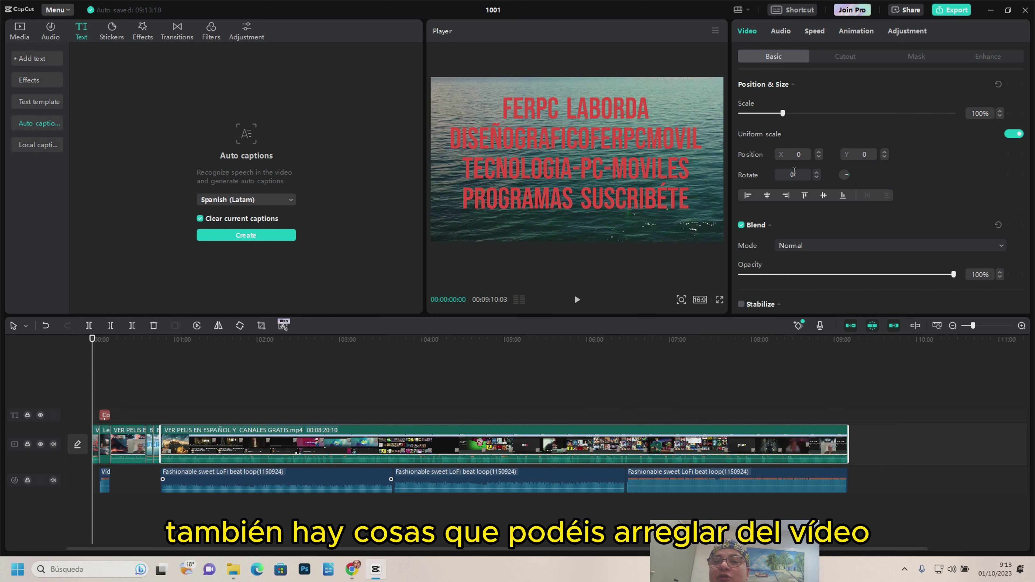
{"action": "scroll", "coordinate": [827, 218], "scroll_direction": "down", "scroll_amount": 6}
{"action": "scroll", "coordinate": [823, 207], "scroll_direction": "up", "scroll_amount": 4}
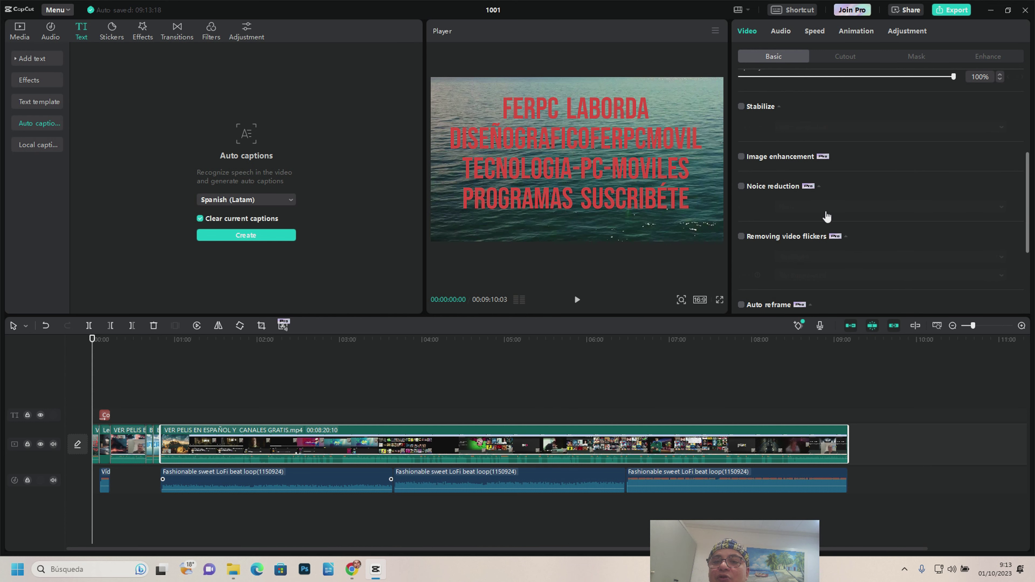
{"action": "scroll", "coordinate": [837, 211], "scroll_direction": "up", "scroll_amount": 3}
{"action": "scroll", "coordinate": [837, 211], "scroll_direction": "down", "scroll_amount": 3}
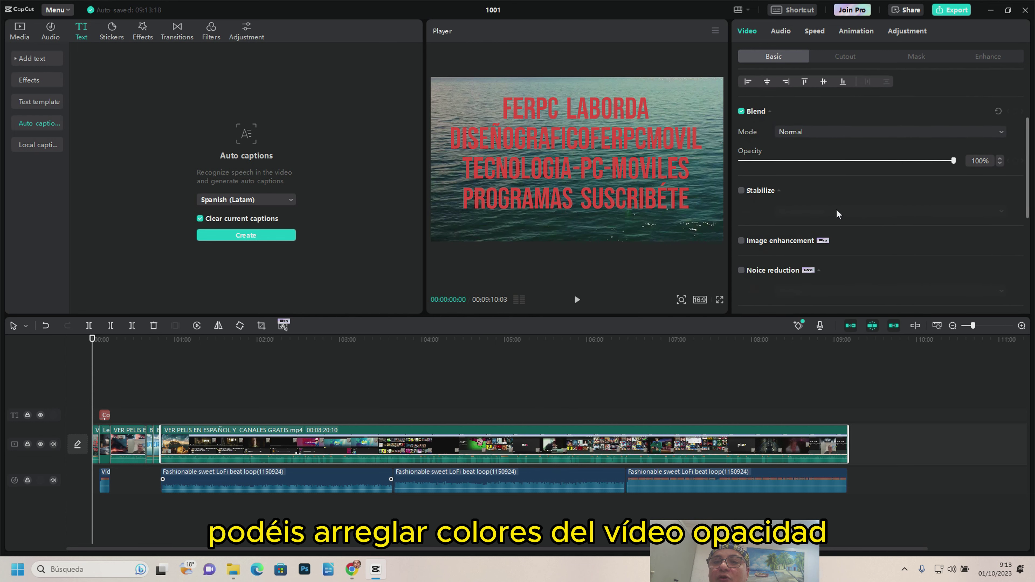
{"action": "scroll", "coordinate": [837, 212], "scroll_direction": "down", "scroll_amount": 2}
{"action": "scroll", "coordinate": [836, 209], "scroll_direction": "down", "scroll_amount": 2}
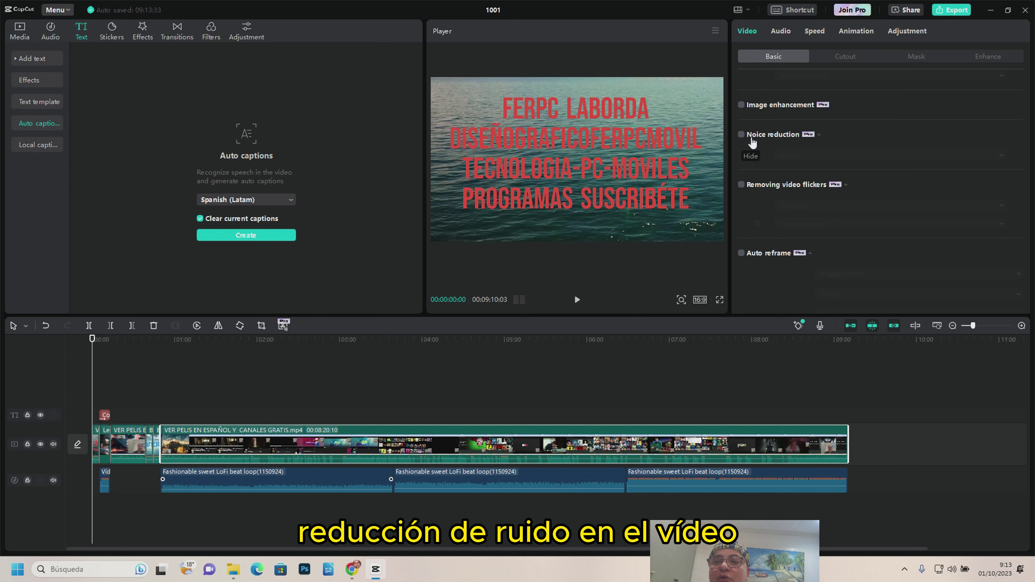
{"action": "scroll", "coordinate": [749, 196], "scroll_direction": "down", "scroll_amount": 2}
{"action": "scroll", "coordinate": [749, 197], "scroll_direction": "down", "scroll_amount": 2}
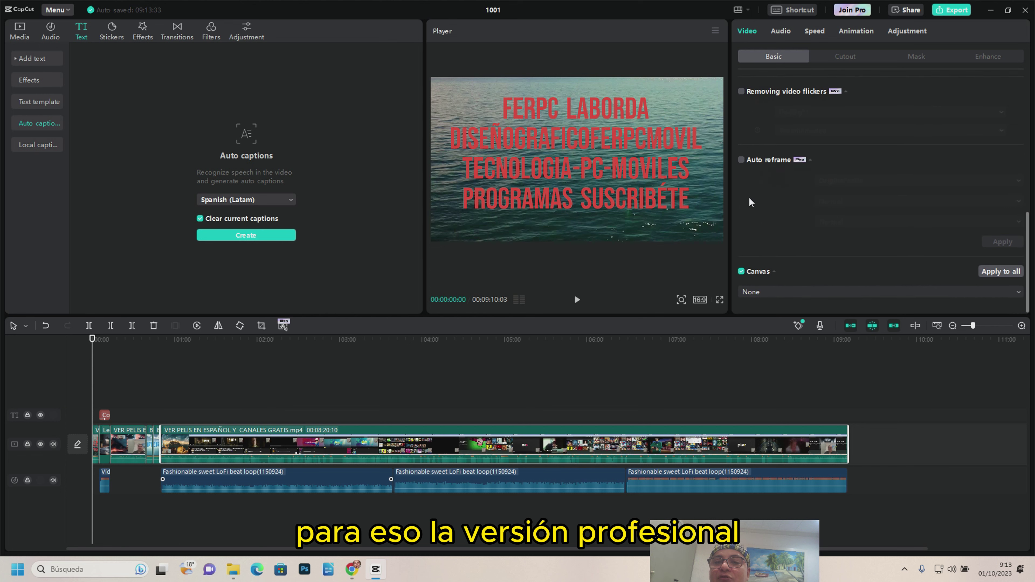
{"action": "scroll", "coordinate": [748, 197], "scroll_direction": "up", "scroll_amount": 5}
{"action": "scroll", "coordinate": [749, 197], "scroll_direction": "up", "scroll_amount": 3}
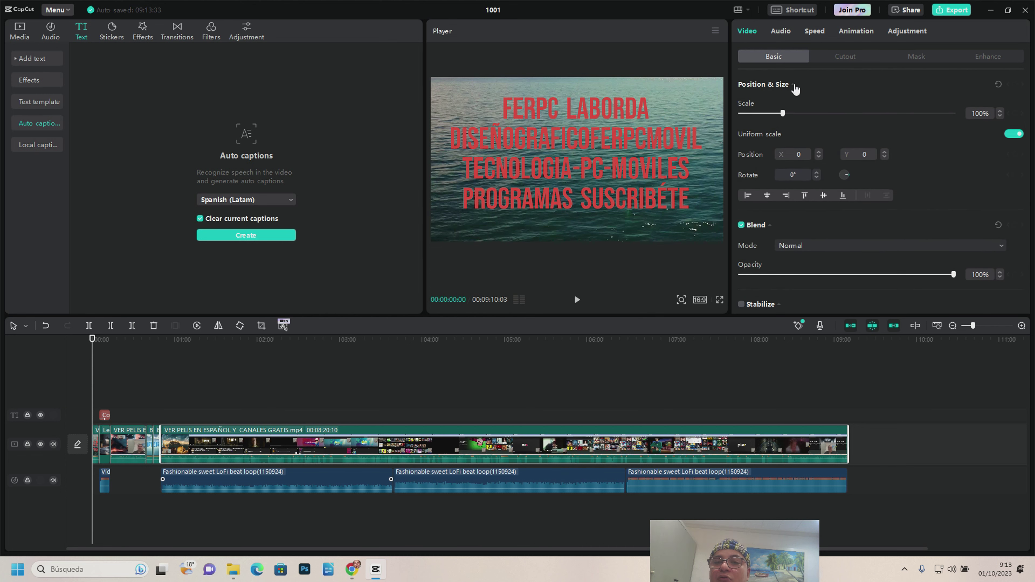
{"action": "left_click", "coordinate": [785, 33]}
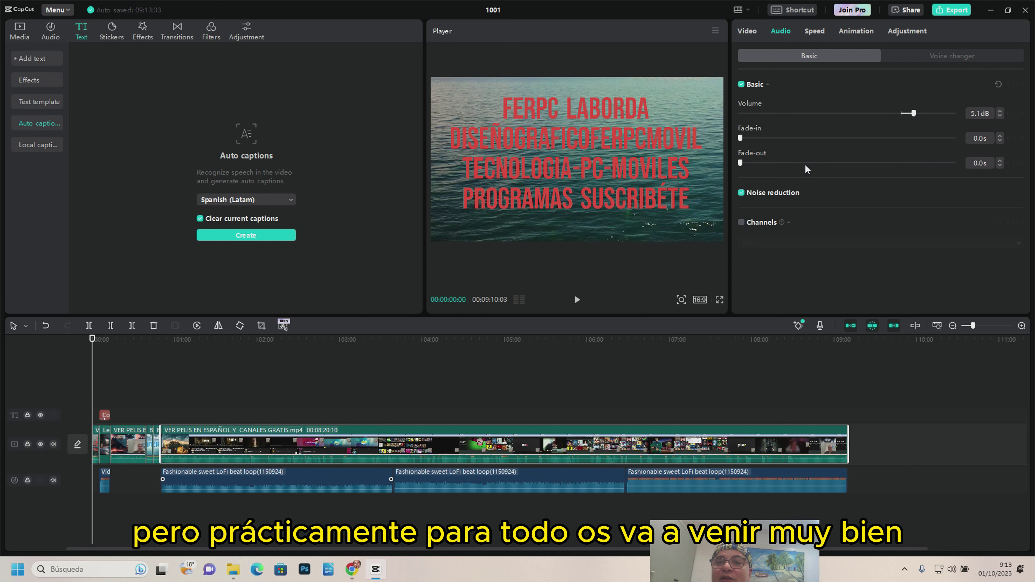
{"action": "left_click", "coordinate": [749, 33]}
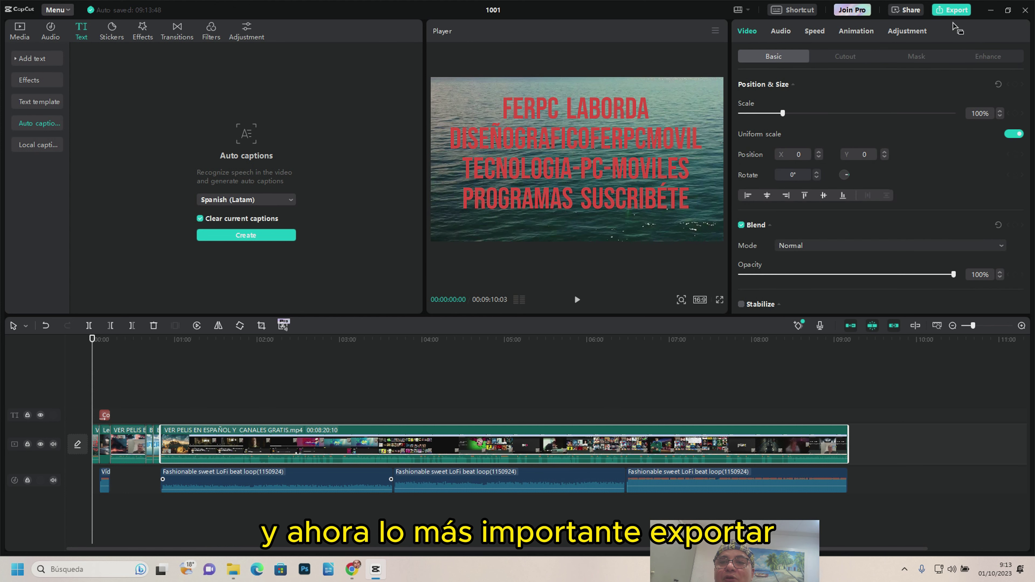
{"action": "left_click", "coordinate": [953, 11]}
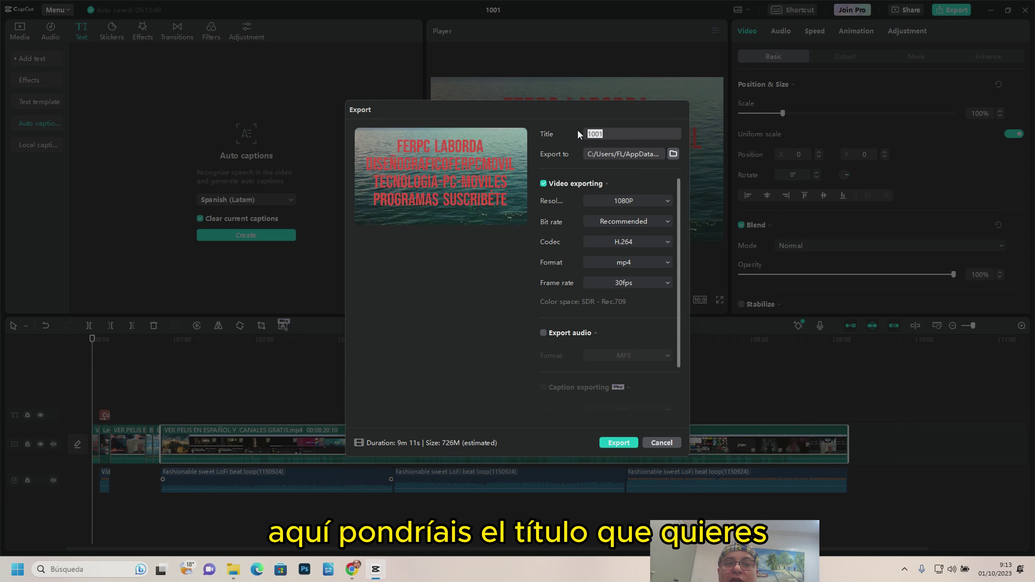
{"action": "left_click_drag", "start_coordinate": [614, 131], "coordinate": [571, 133]}
{"action": "left_click", "coordinate": [836, 342]}
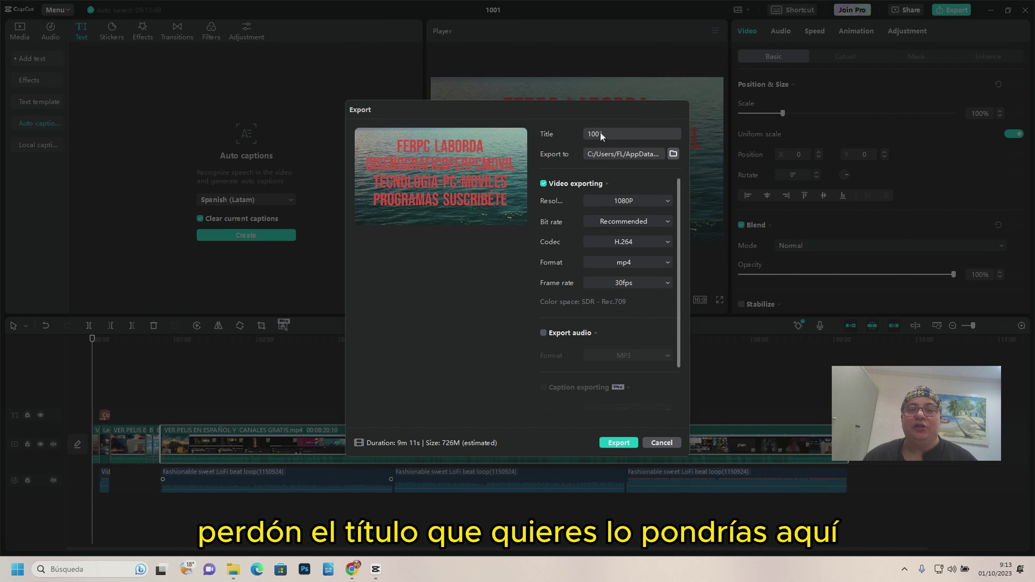
{"action": "left_click", "coordinate": [673, 154]}
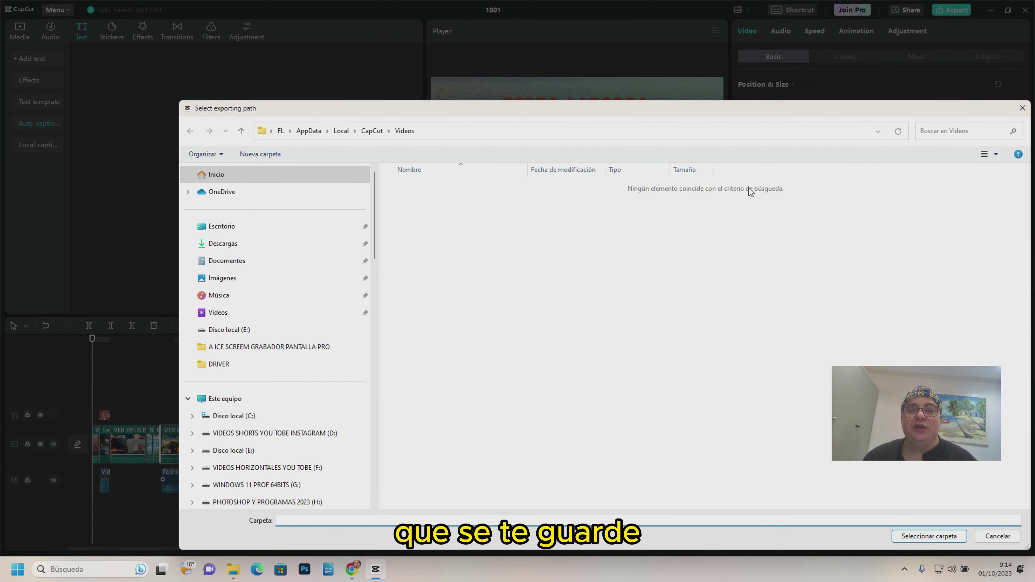
{"action": "key", "text": "Escape"}
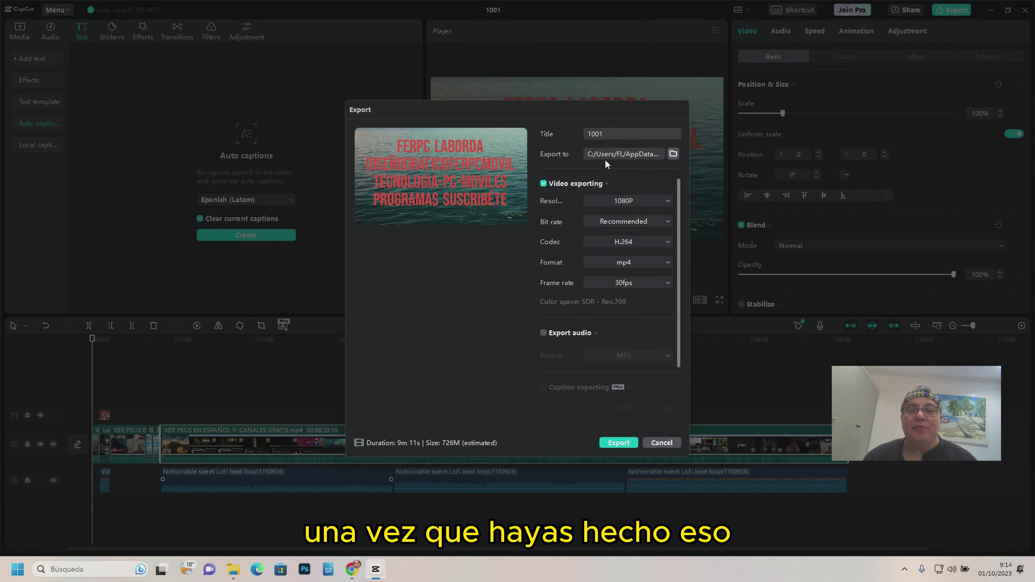
Set the export to 4K, Higher bit rate and 60fps, then cancel the Export dialog.
{"action": "left_click", "coordinate": [663, 204]}
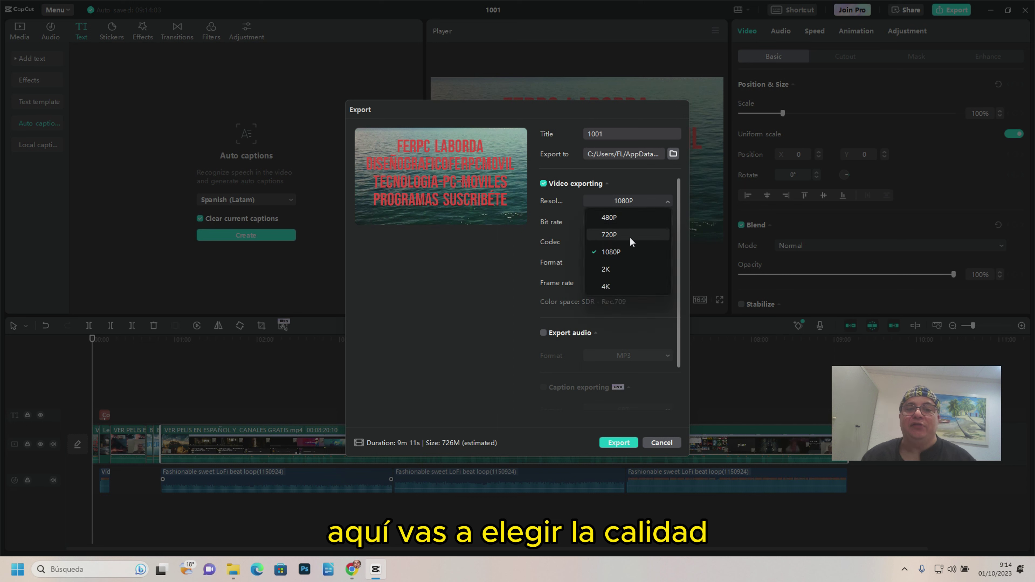
{"action": "left_click", "coordinate": [615, 288]}
{"action": "left_click", "coordinate": [650, 229]}
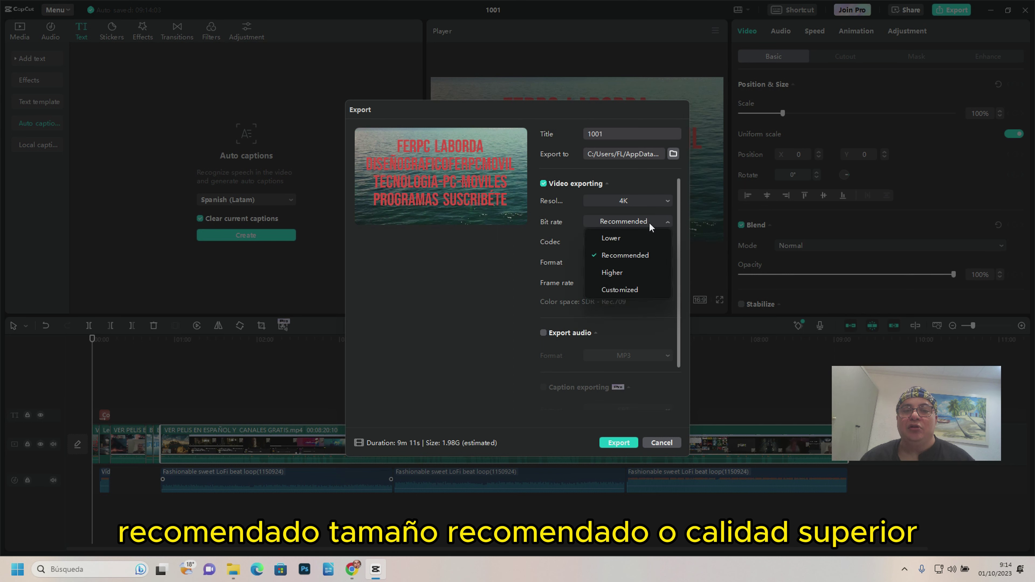
{"action": "left_click", "coordinate": [651, 228]}
{"action": "left_click", "coordinate": [650, 229]}
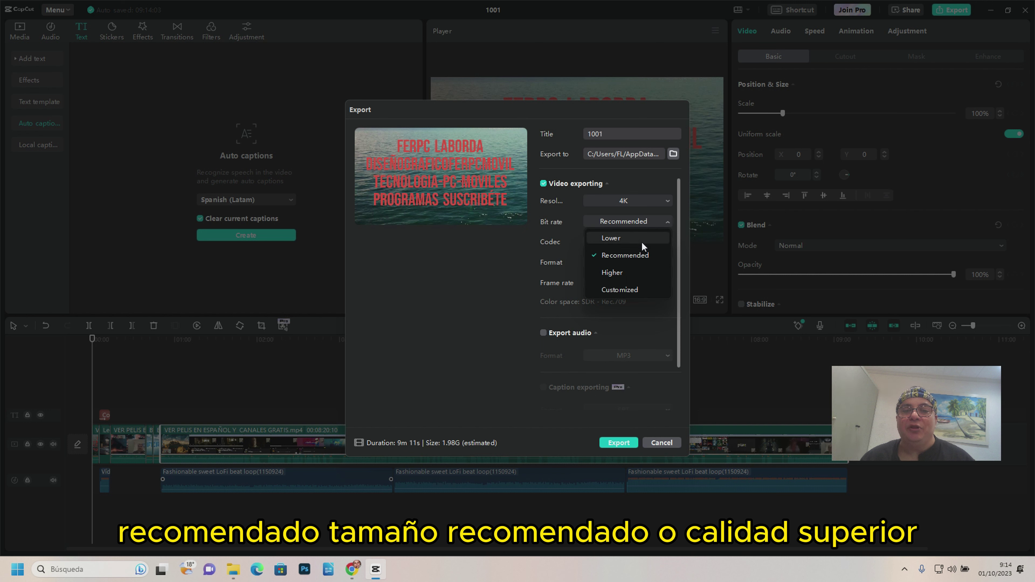
{"action": "left_click", "coordinate": [631, 278]}
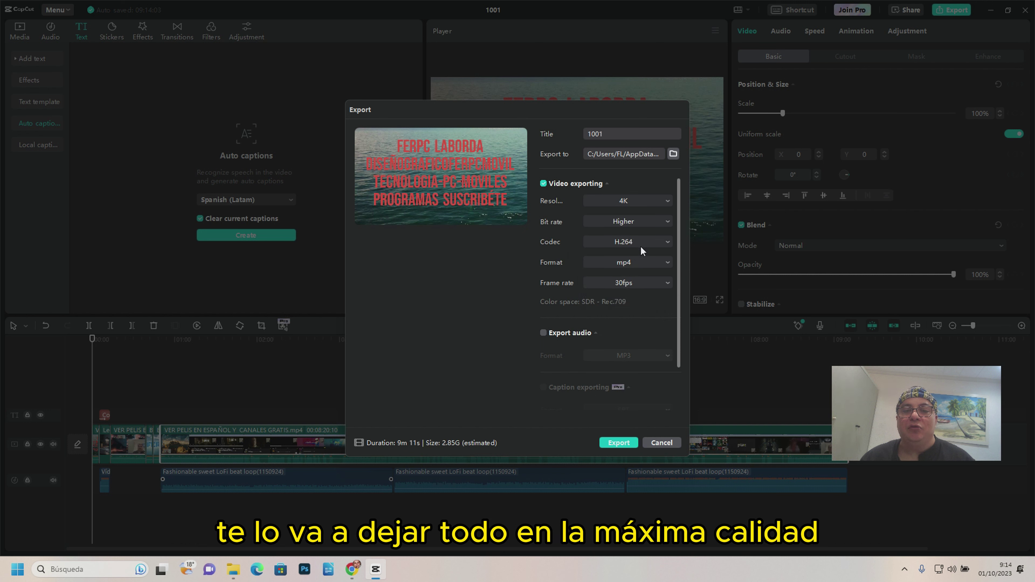
{"action": "left_click", "coordinate": [638, 285]}
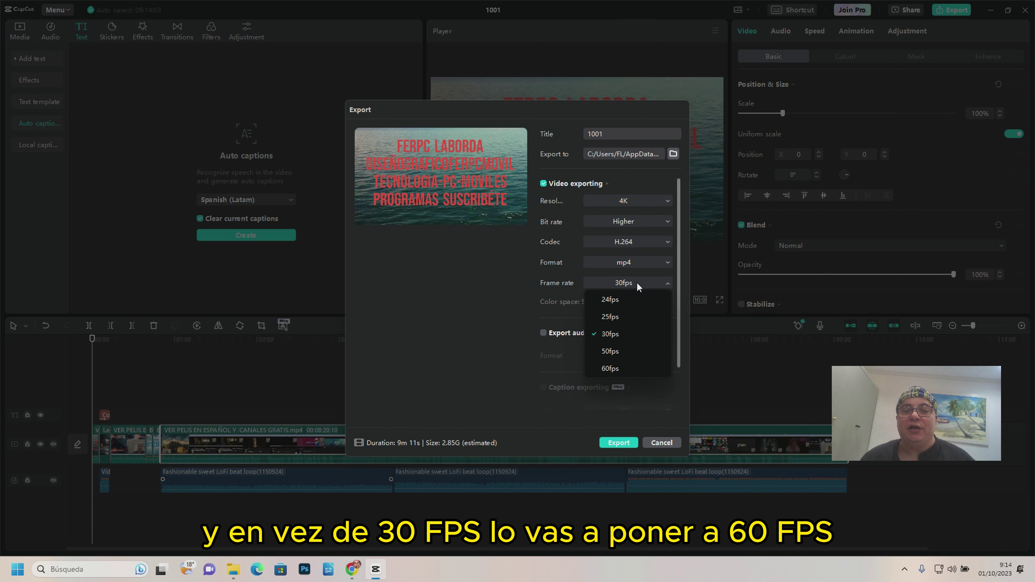
{"action": "left_click", "coordinate": [622, 372]}
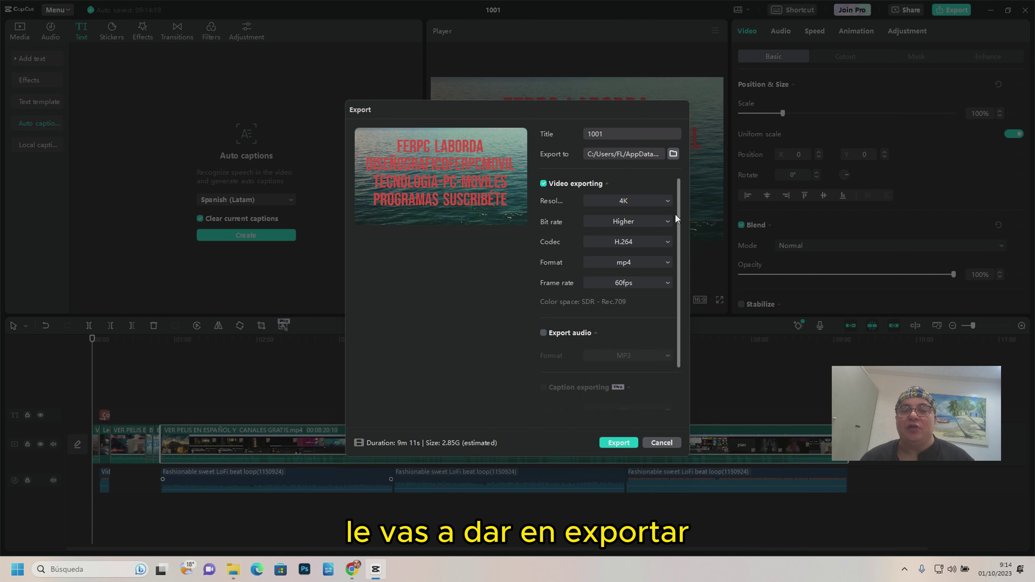
{"action": "left_click", "coordinate": [663, 442]}
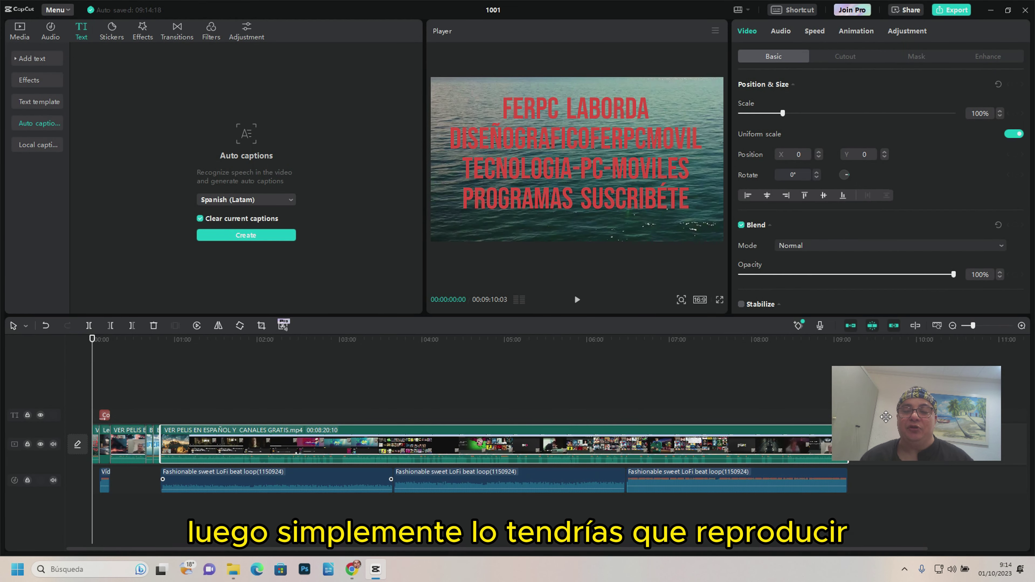
Switch the left panel to project 1001's Local media library.
{"action": "left_click_drag", "start_coordinate": [880, 441], "coordinate": [696, 323]}
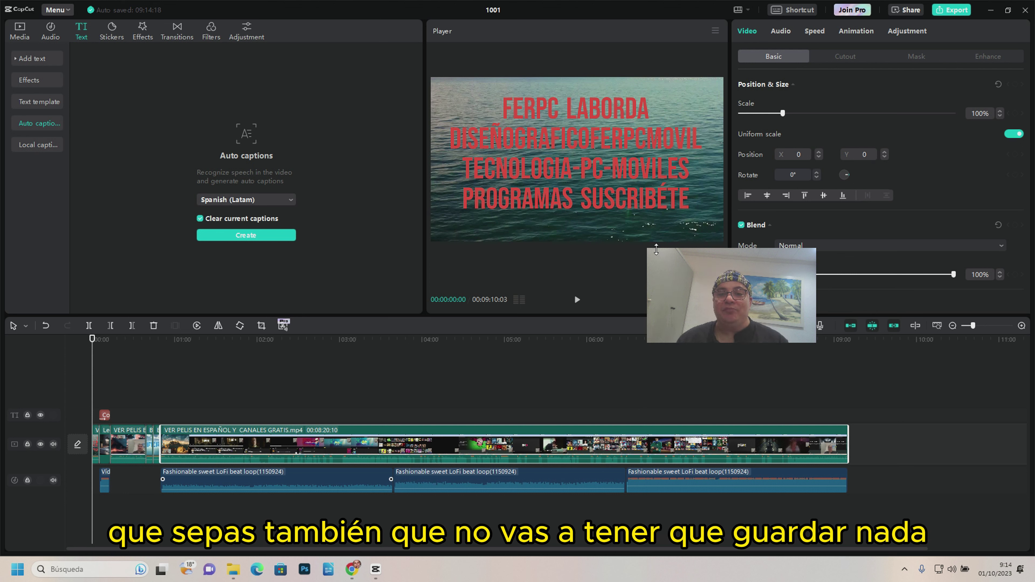
{"action": "left_click_drag", "start_coordinate": [656, 249], "coordinate": [656, 162]}
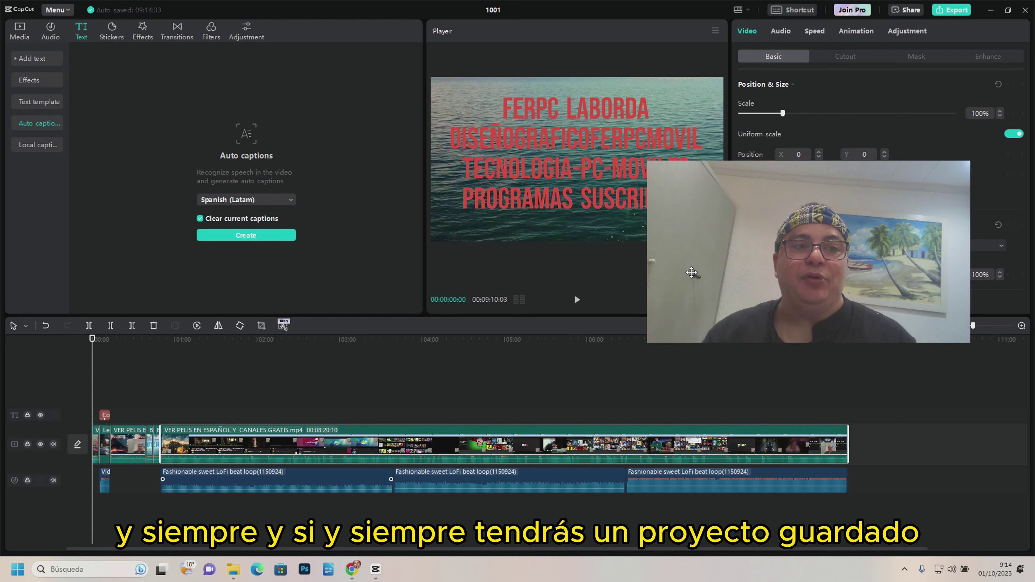
{"action": "left_click", "coordinate": [19, 30]}
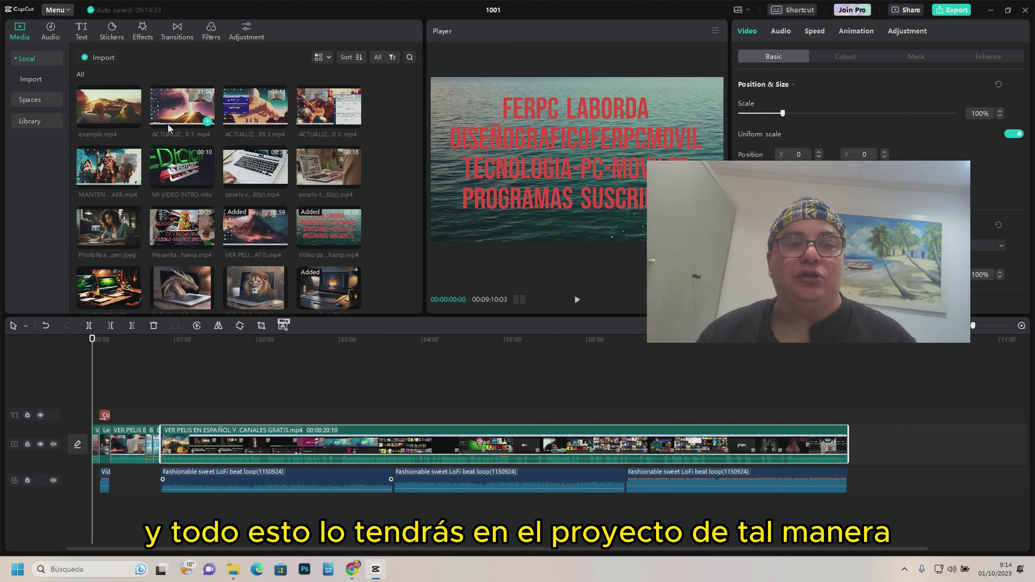
{"action": "scroll", "coordinate": [244, 180], "scroll_direction": "down", "scroll_amount": 2}
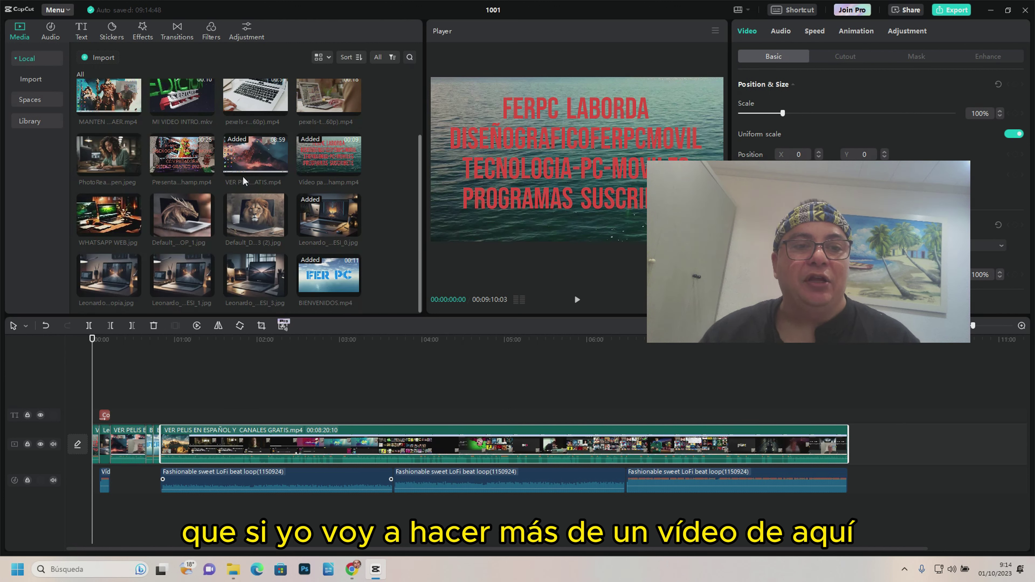
{"action": "scroll", "coordinate": [123, 228], "scroll_direction": "up", "scroll_amount": 2}
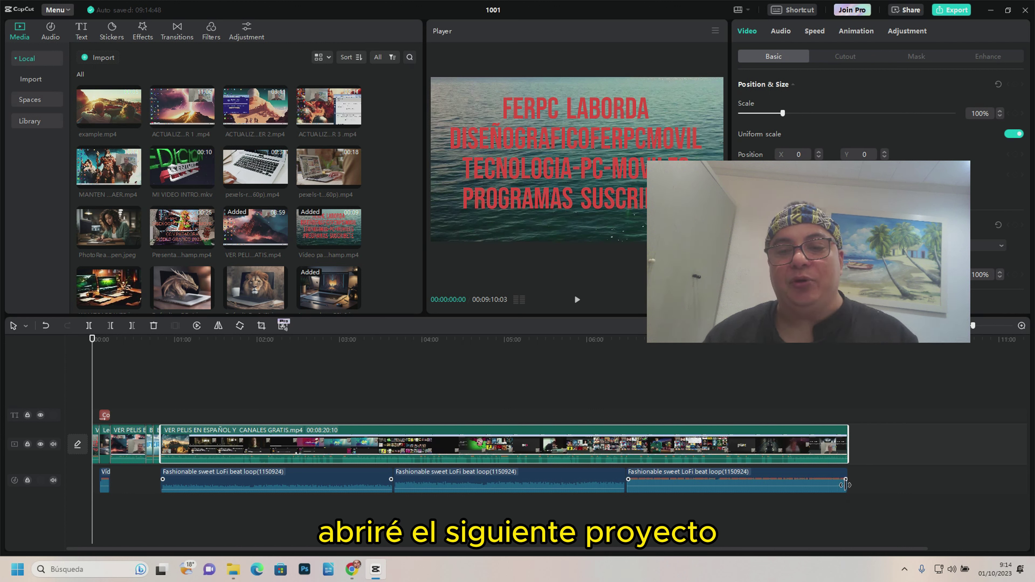
{"action": "left_click_drag", "start_coordinate": [860, 514], "coordinate": [157, 433]}
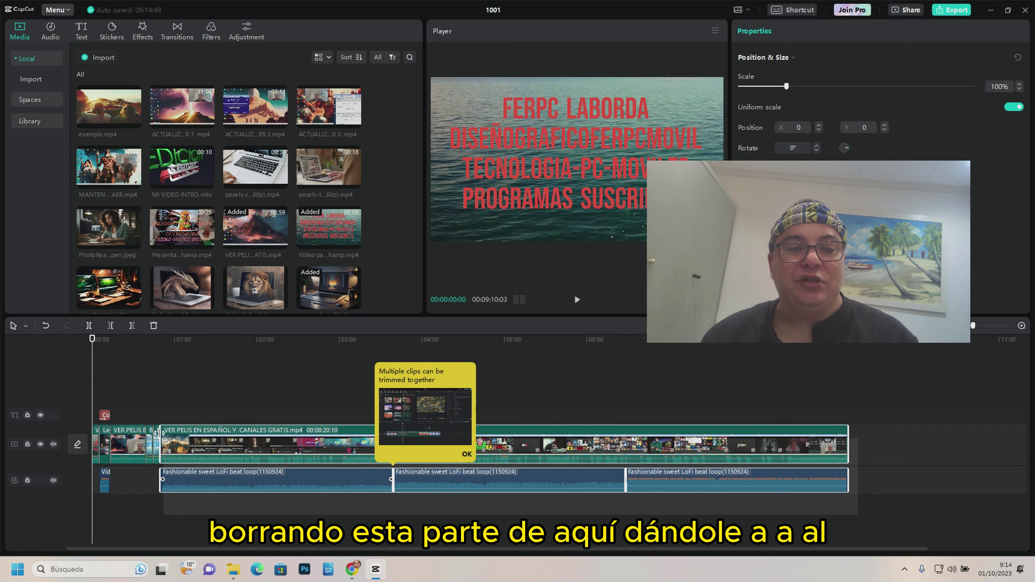
{"action": "left_click", "coordinate": [262, 520]}
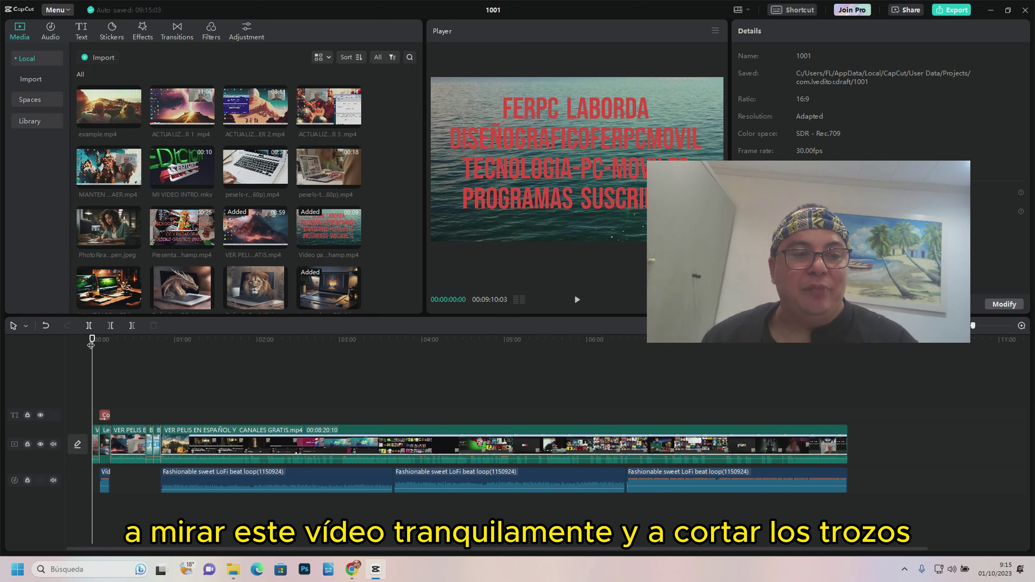
Scrub through the timeline, jump to the end, and reopen the Spanish (Latam) auto captions.
{"action": "mouse_move", "coordinate": [195, 349]}
{"action": "left_mouse_down"}
{"action": "mouse_move", "coordinate": [655, 415]}
{"action": "mouse_move", "coordinate": [598, 423]}
{"action": "left_mouse_up"}
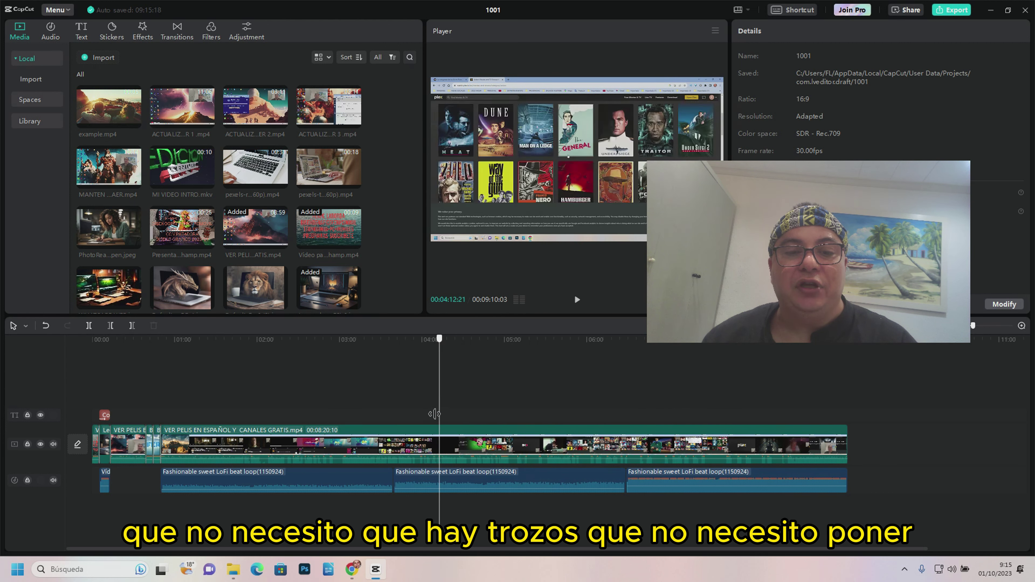
{"action": "left_click_drag", "start_coordinate": [598, 423], "coordinate": [206, 401]}
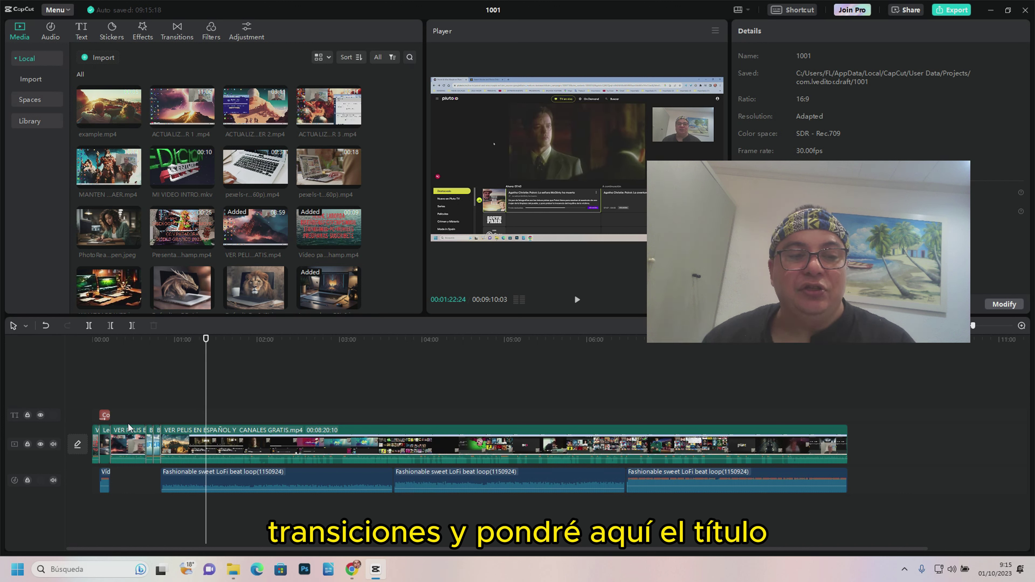
{"action": "left_click", "coordinate": [866, 444]}
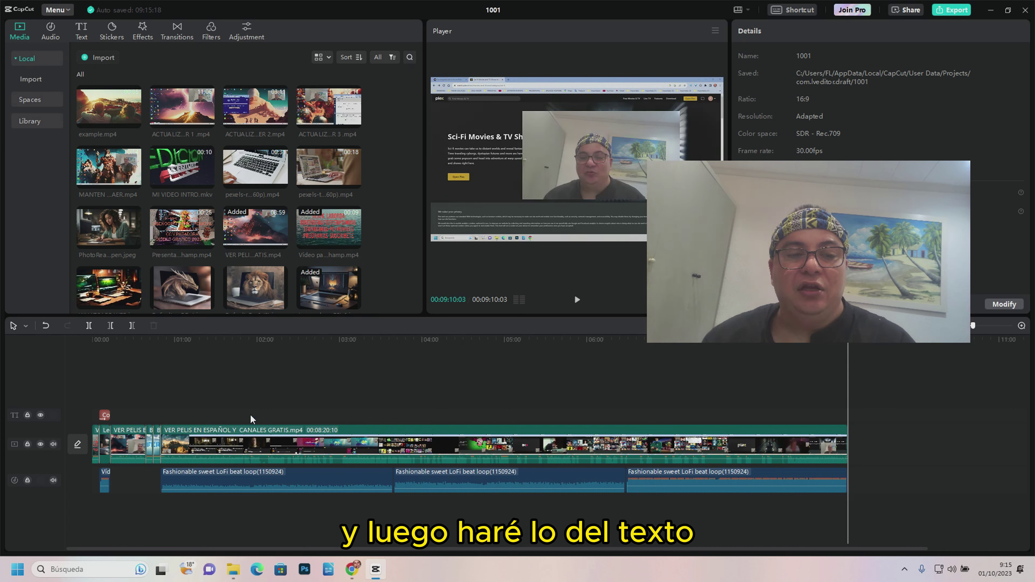
{"action": "left_click", "coordinate": [81, 31]}
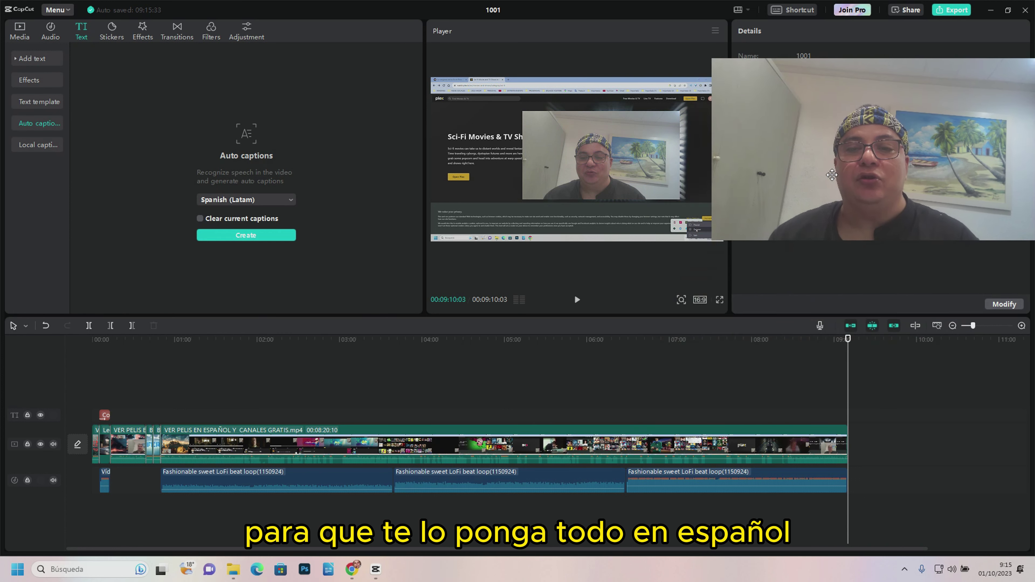
{"action": "left_click_drag", "start_coordinate": [836, 343], "coordinate": [92, 346]}
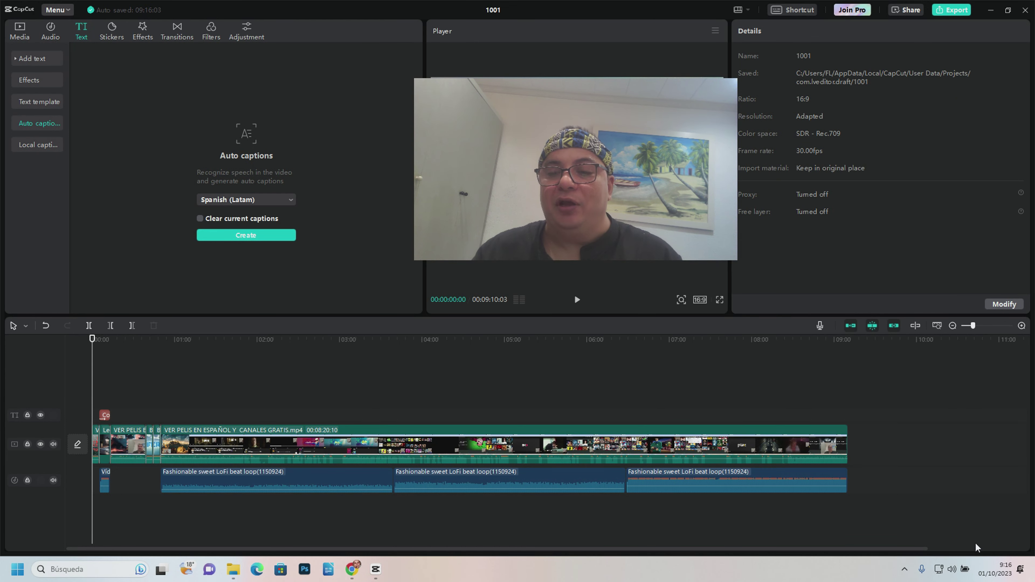
{"action": "left_click", "coordinate": [904, 569]}
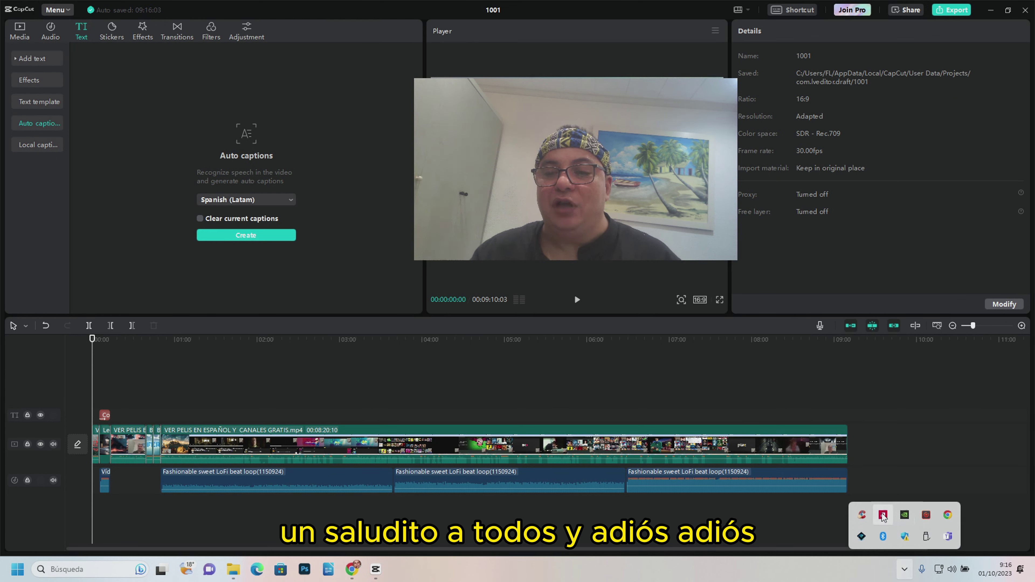
{"action": "right_click", "coordinate": [882, 515]}
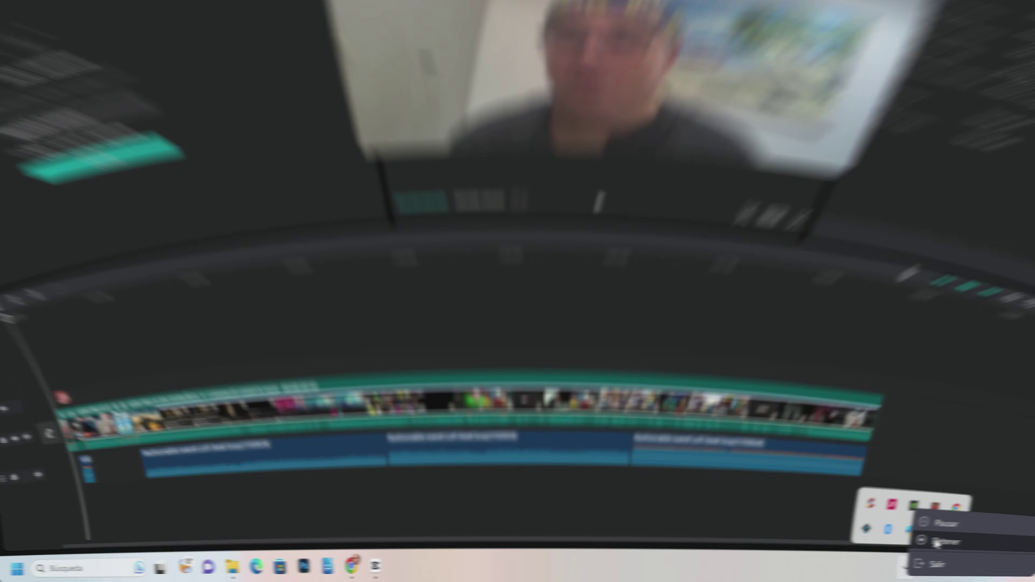